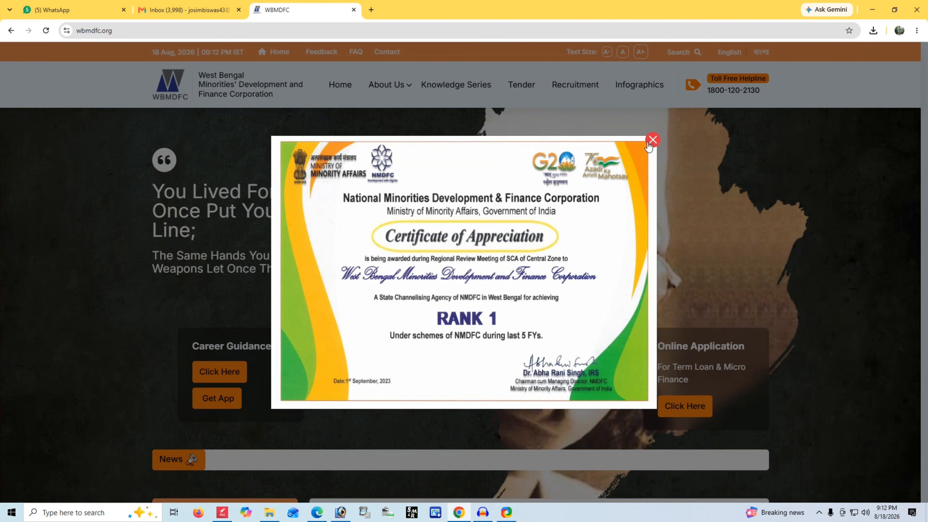
Step: Close the Certificate of Appreciation pop-up on the WBMDFC home page
left_click(652, 140)
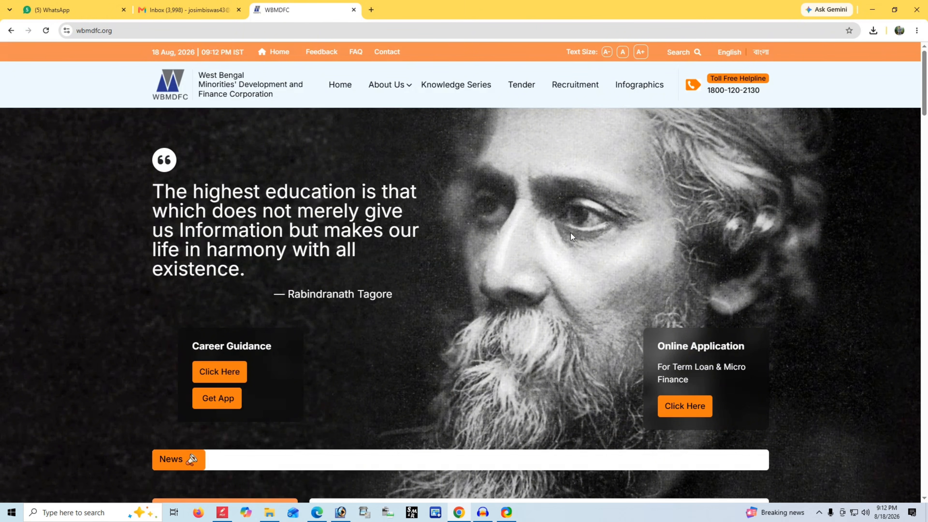
Step: Scroll down the WBMDFC page and open the NSP-WB portal from its card
scroll(571, 233, "down", 5)
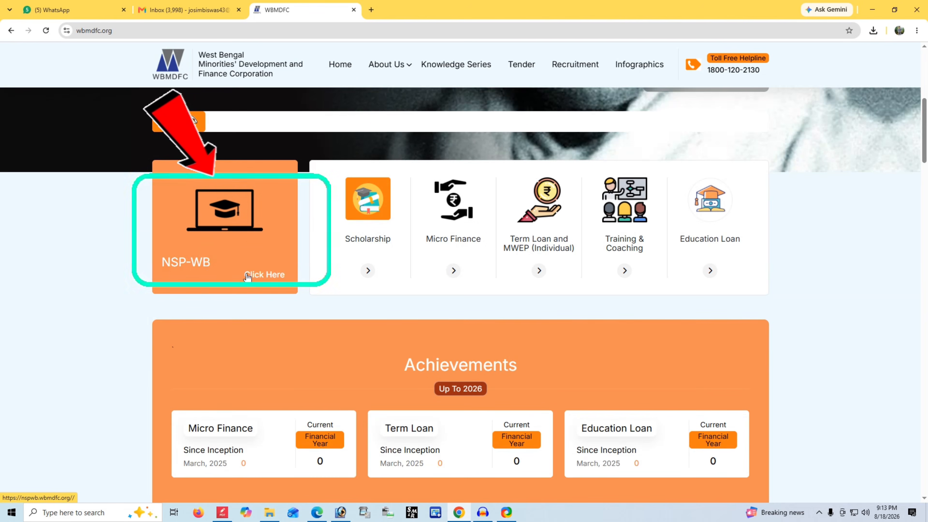
left_click(255, 274)
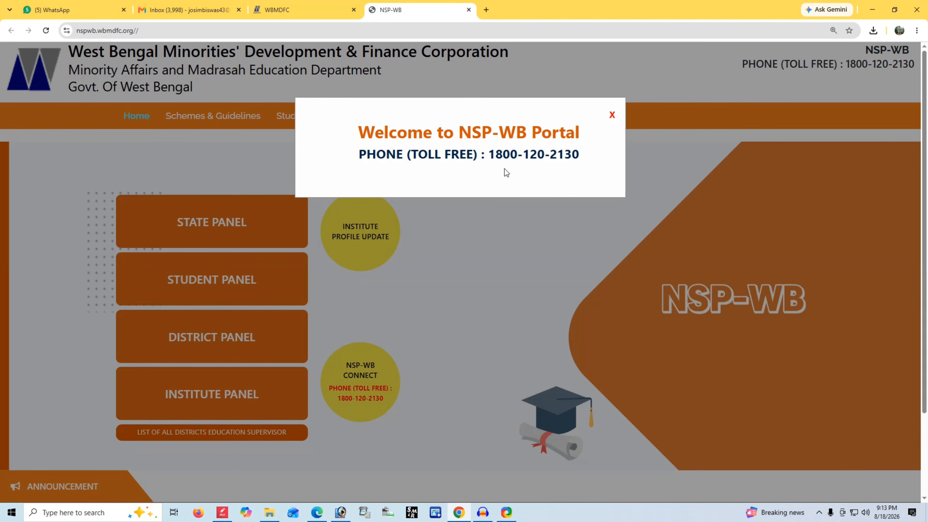
Step: Dismiss the NSP-WB welcome notice and go to the Student Panel
left_click(612, 116)
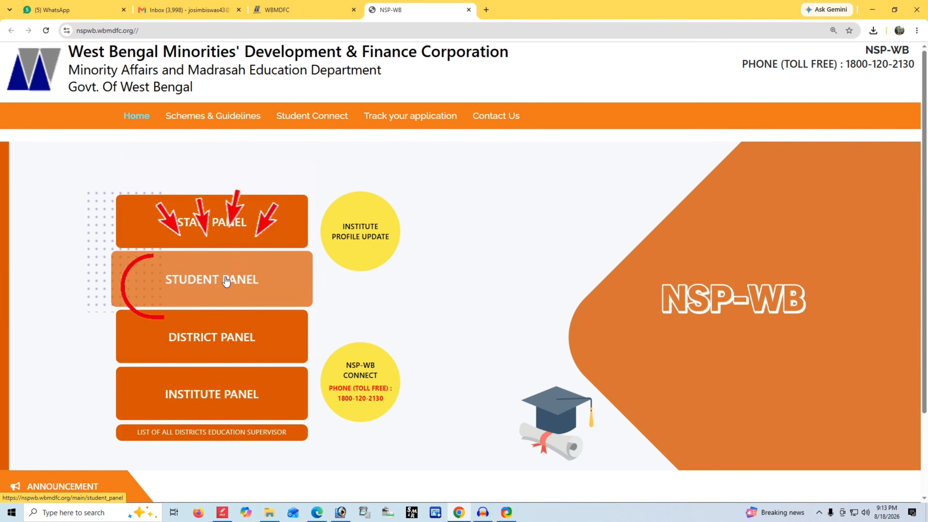
left_click(200, 280)
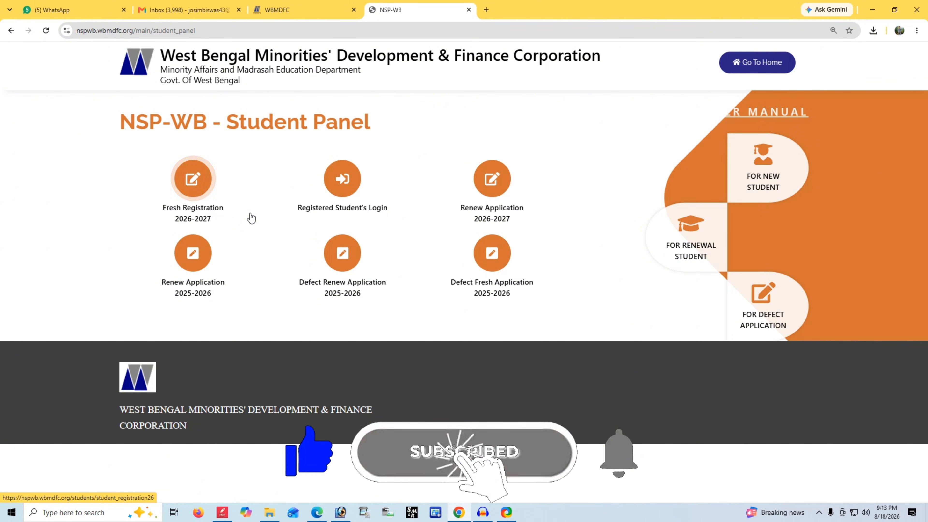
left_click(486, 10)
Step: Load svmcm.wb.gov.in in the new tab, then return to the NSP-WB tab
type("svc")
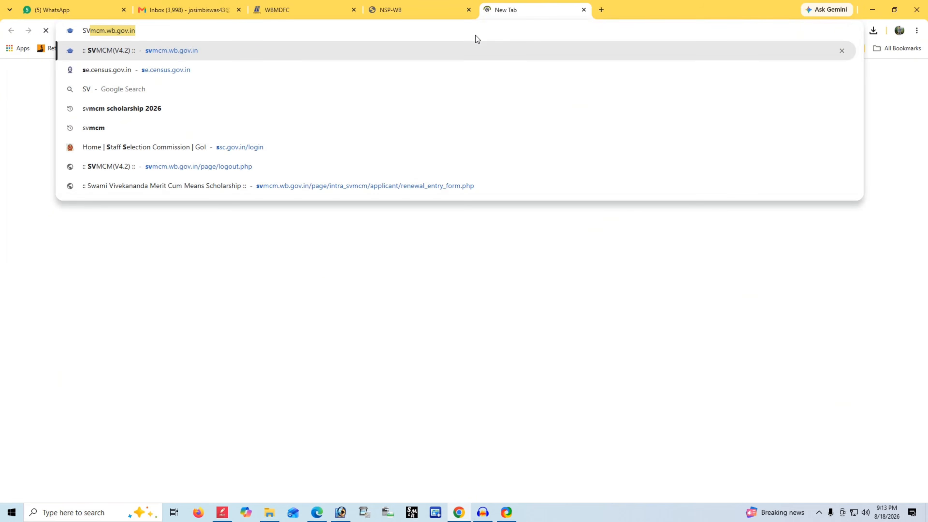
key("BackSpace")
type("MCM")
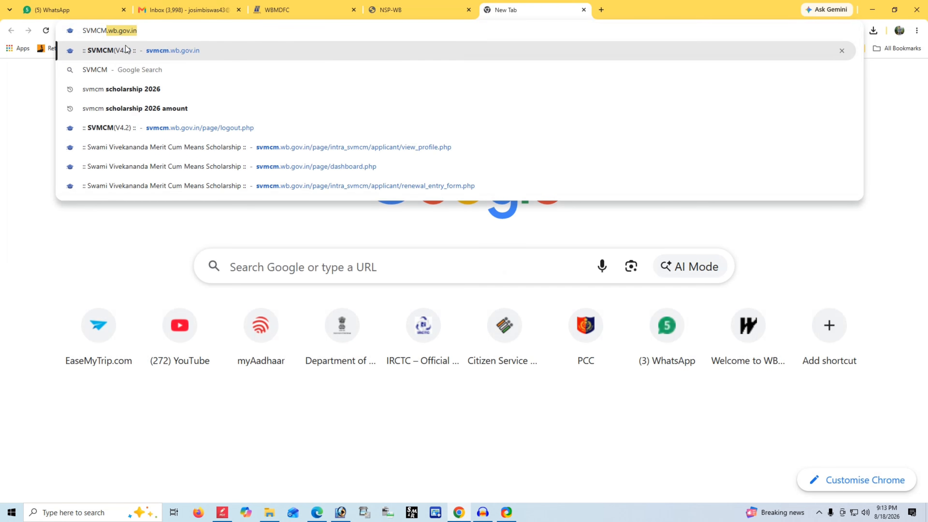
key("Return")
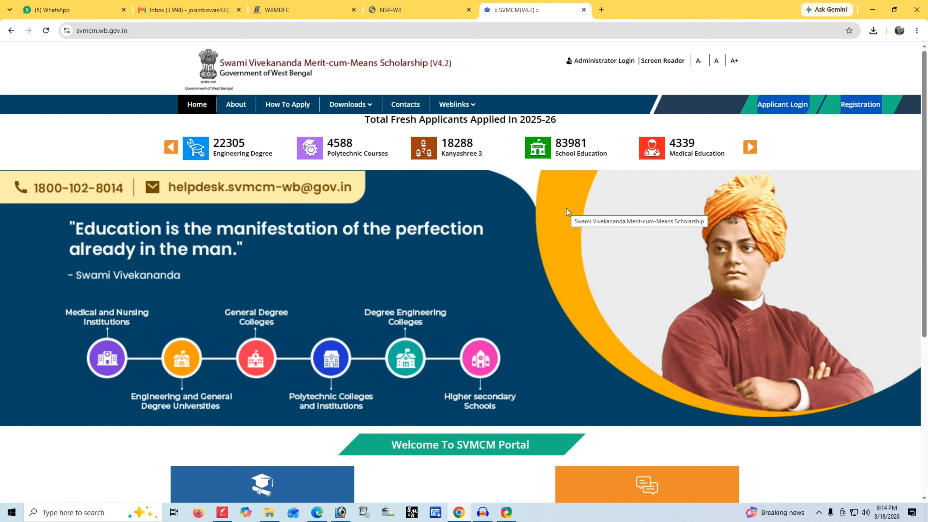
left_click(405, 4)
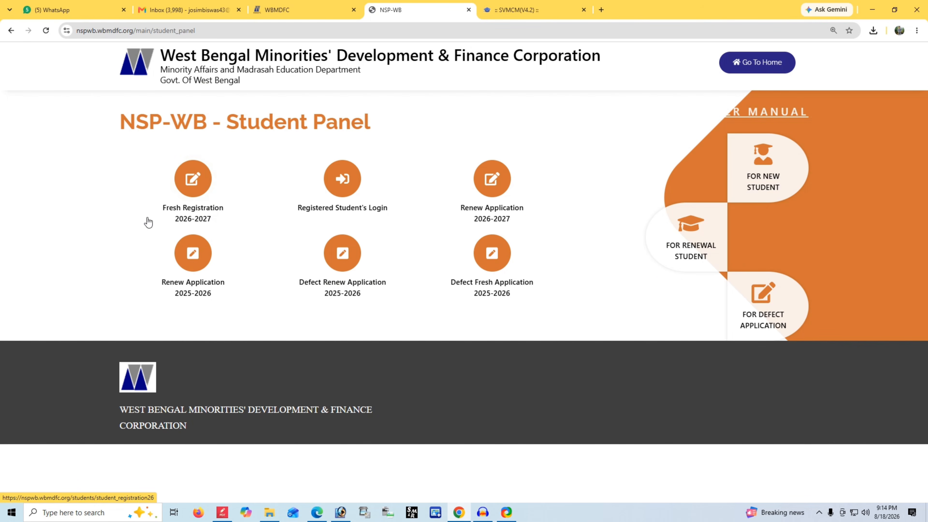
Step: Start Fresh Registration 2026-2027 and confirm Nadia as the institute's district
left_click(194, 192)
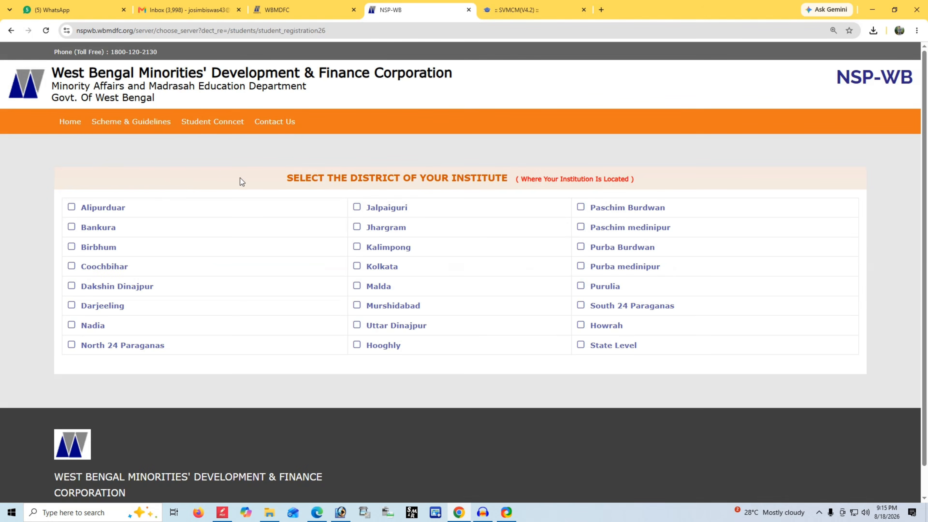
left_click(260, 218)
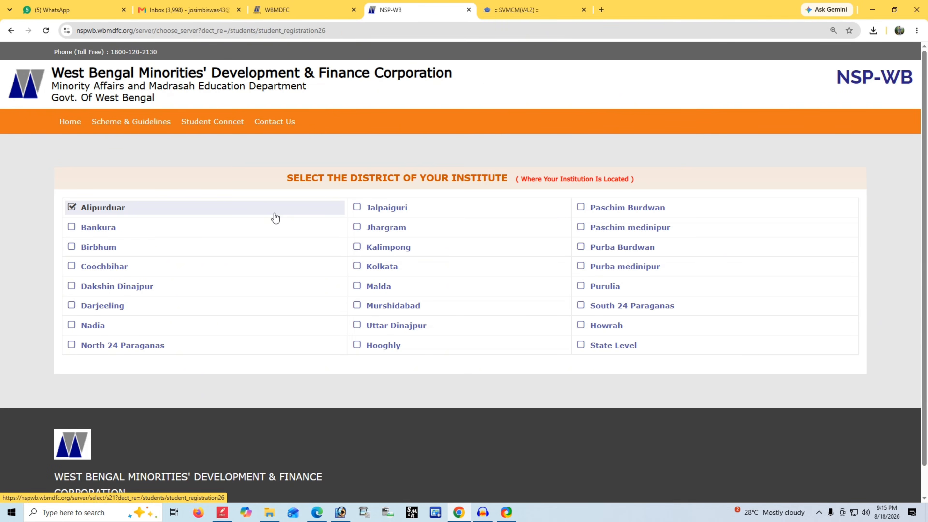
left_click(274, 218)
left_click_drag(289, 188, 521, 173)
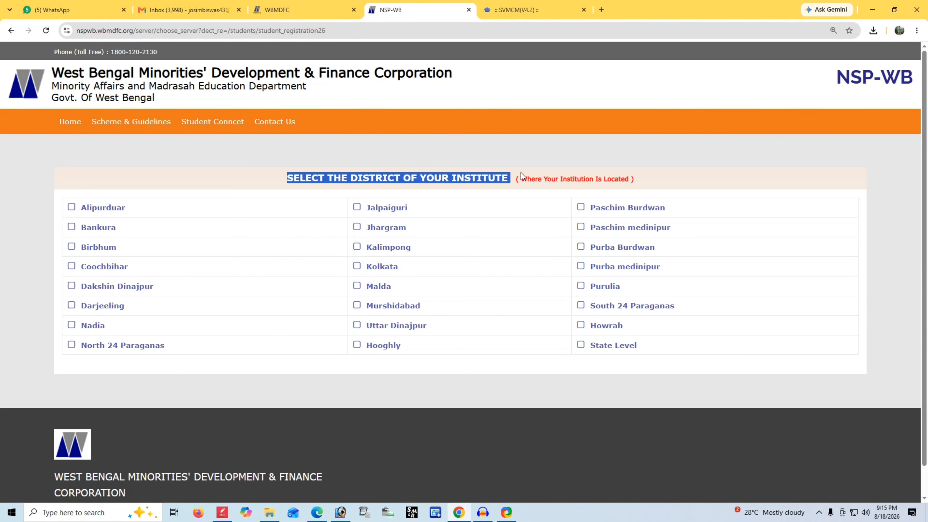
left_click(351, 325)
left_click(194, 327)
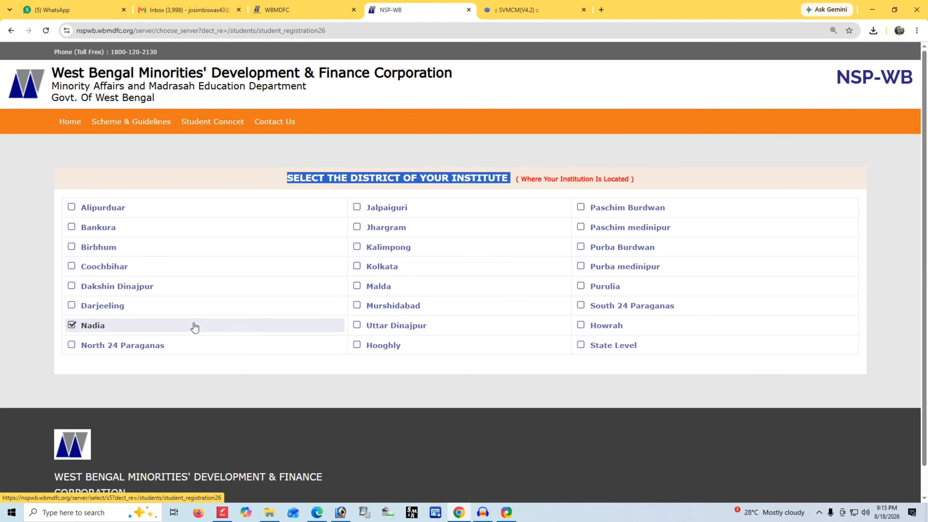
left_click(107, 325)
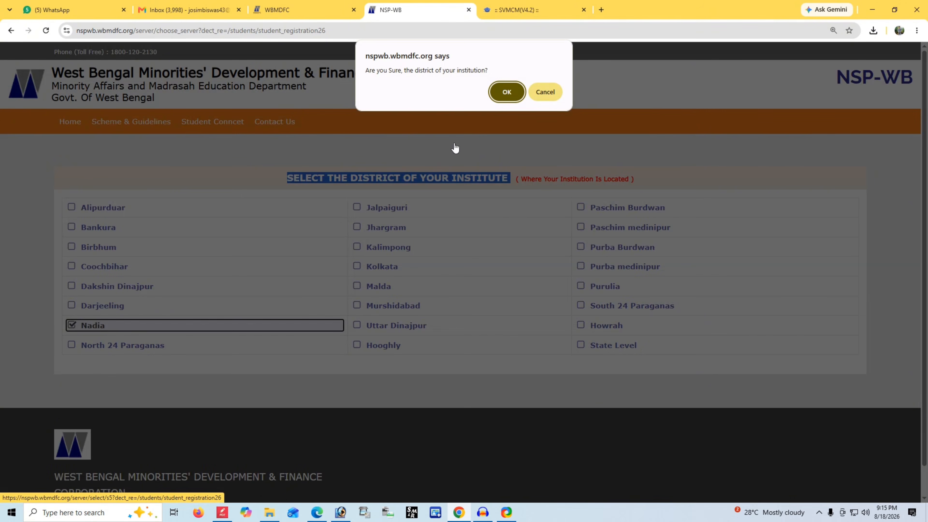
left_click(504, 90)
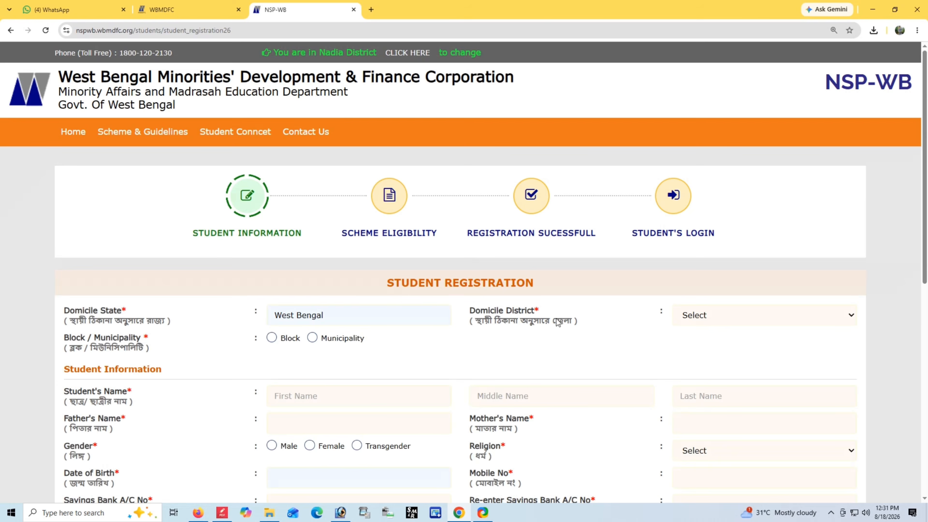
Step: Set the domicile to NADIA district, block area, Chapra block, KALINGA gram panchayat
scroll(456, 322, "down", 4)
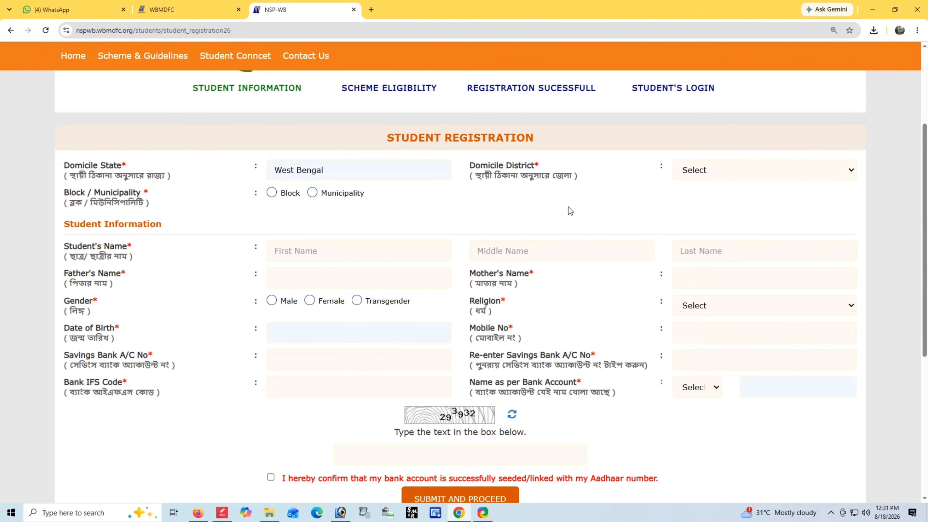
left_click(719, 172)
left_click(712, 383)
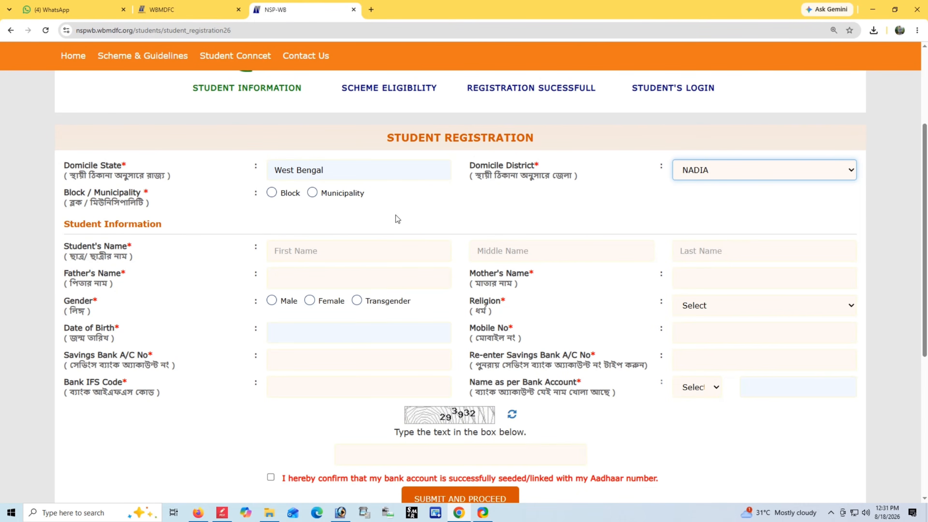
left_click(272, 193)
left_click(304, 230)
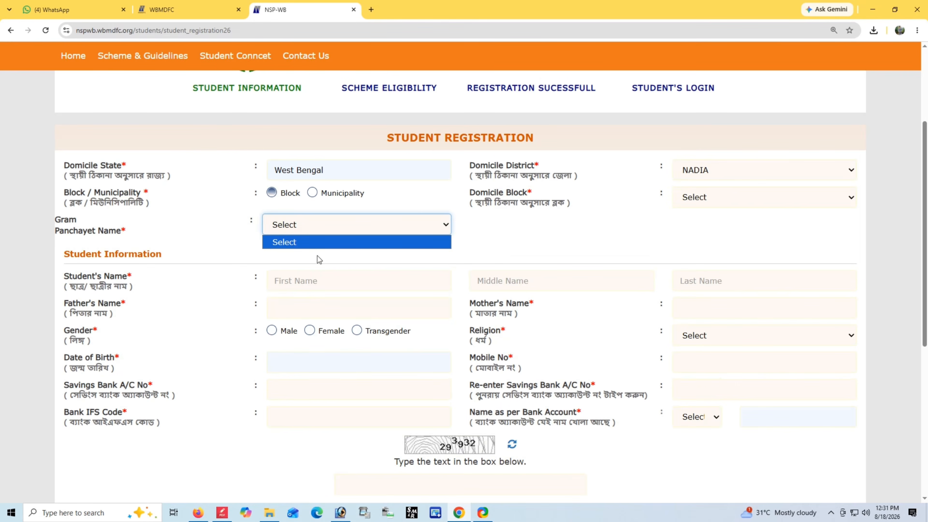
left_click(698, 199)
left_click(720, 242)
left_click(327, 228)
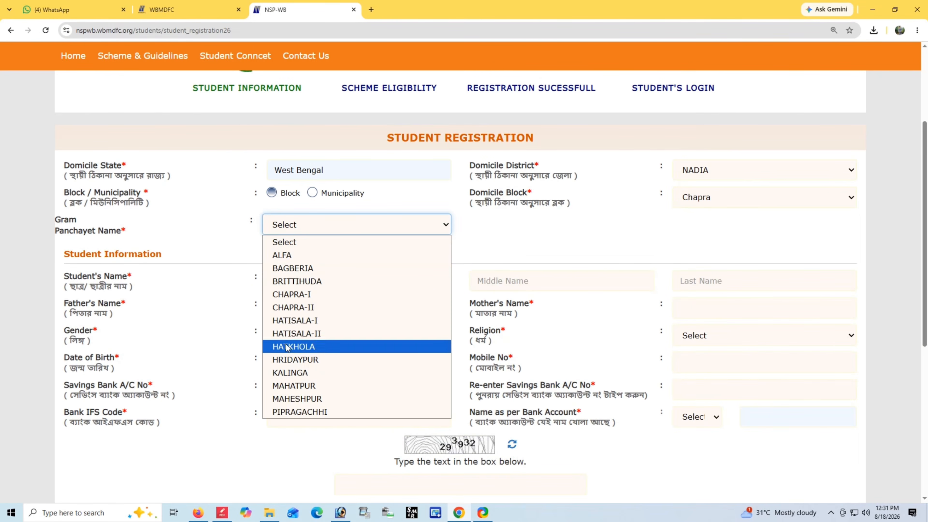
left_click(329, 374)
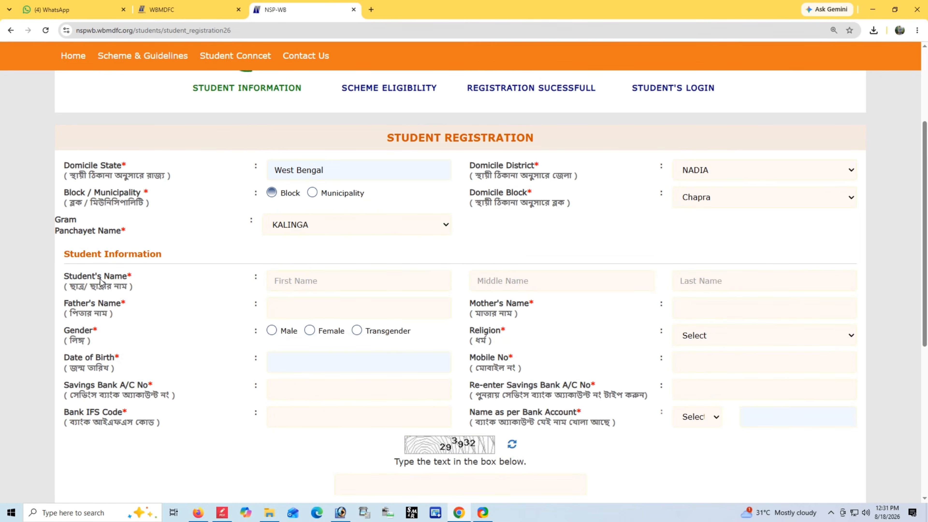
left_click_drag(66, 255, 192, 256)
Step: Enter the student's first and last name, the father's name and the mother's name
left_click(300, 280)
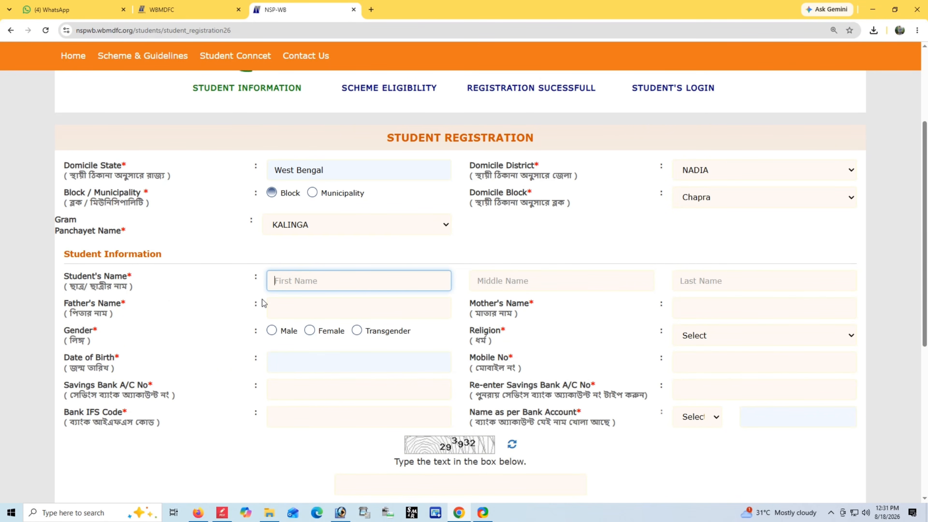
type("?????")
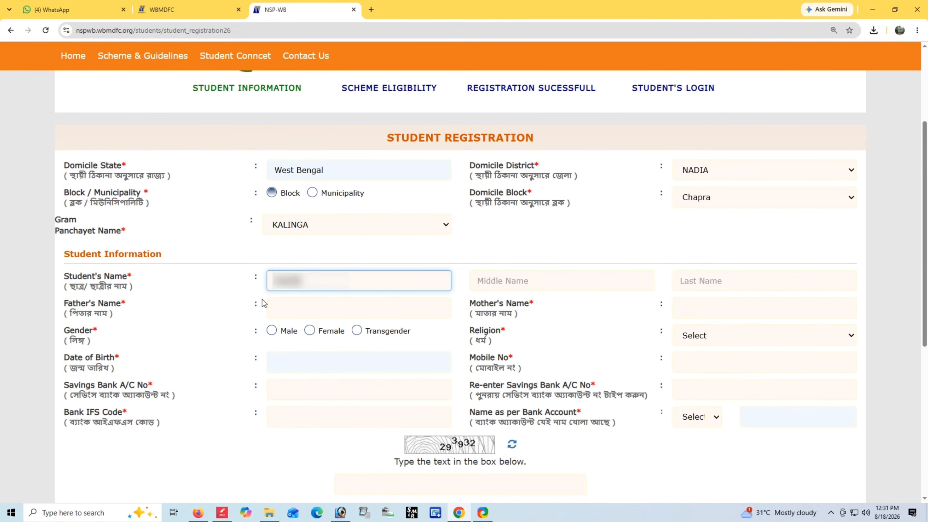
key("Tab")
key("Tab")
type("??????")
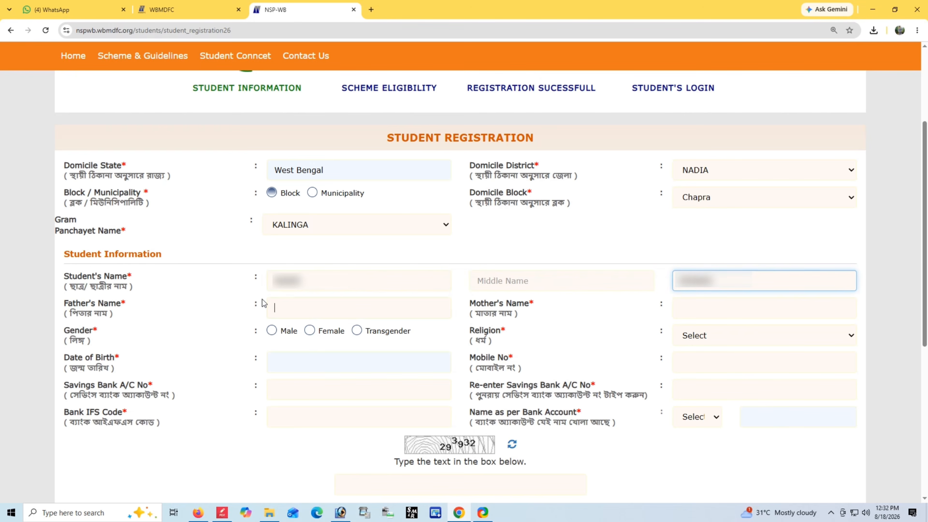
key("Tab")
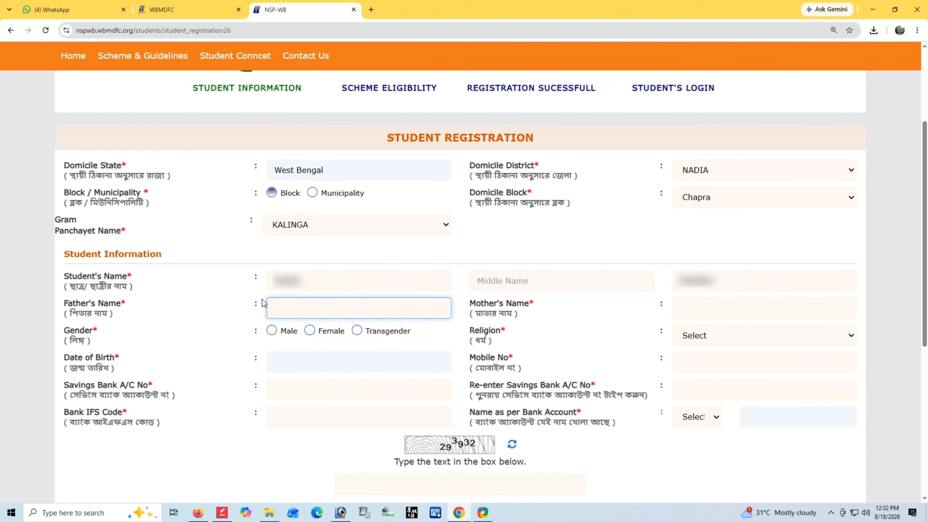
type("ZA?????????")
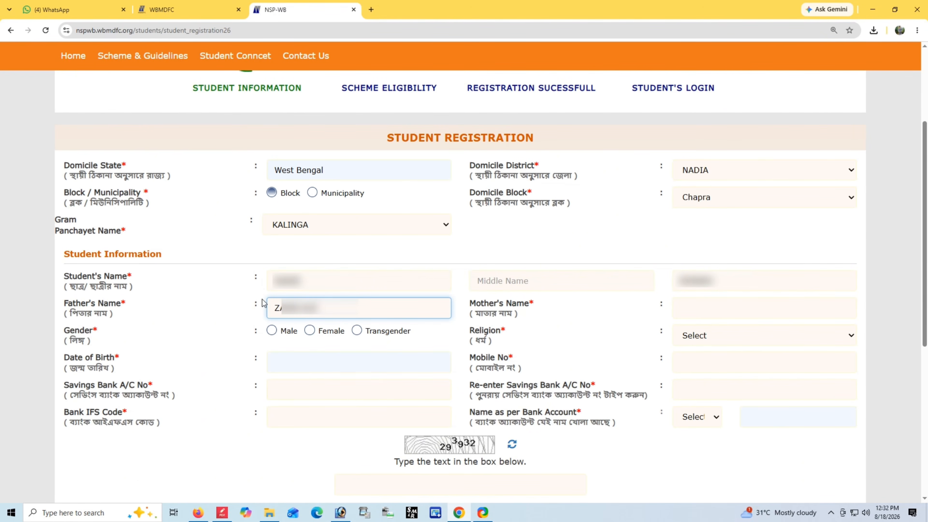
type("????")
key("Tab")
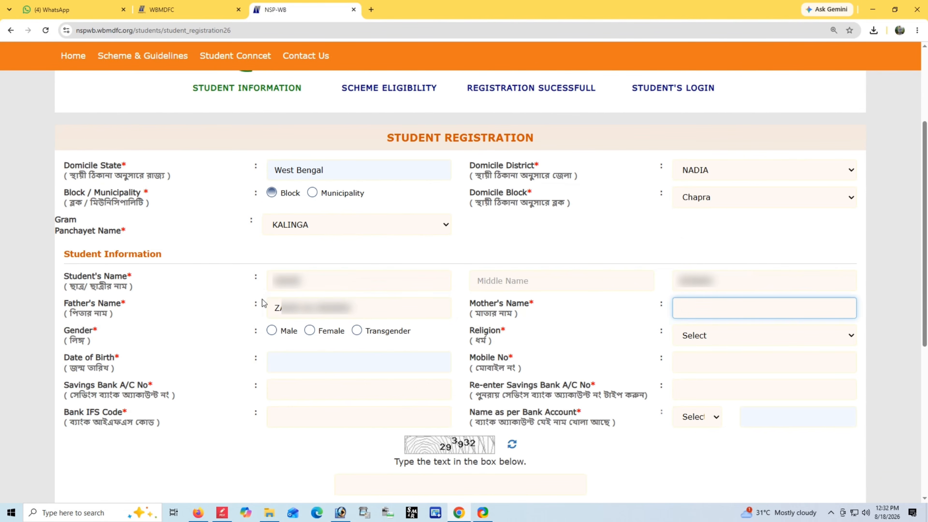
type("?????????")
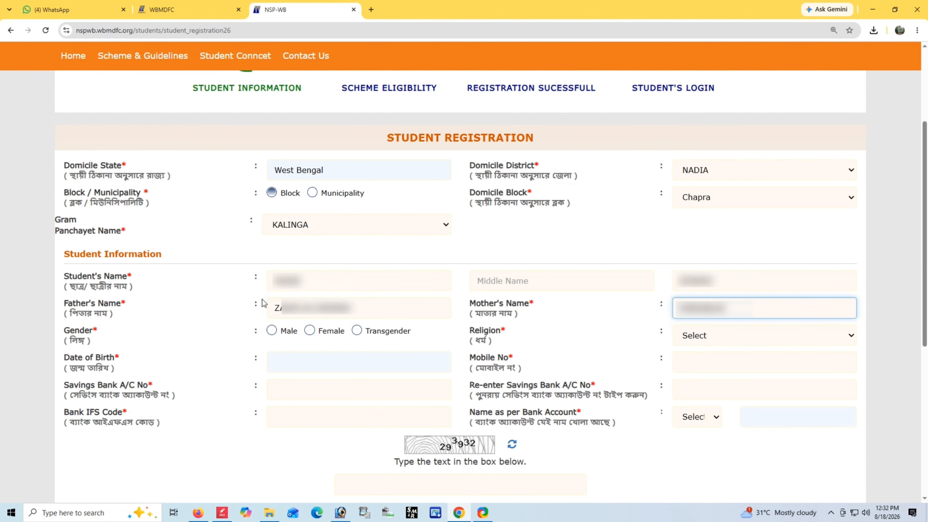
type(" ?????S")
key("Tab")
Step: Set gender to Male, religion to Islam, and a date of birth in 2007
left_click(272, 333)
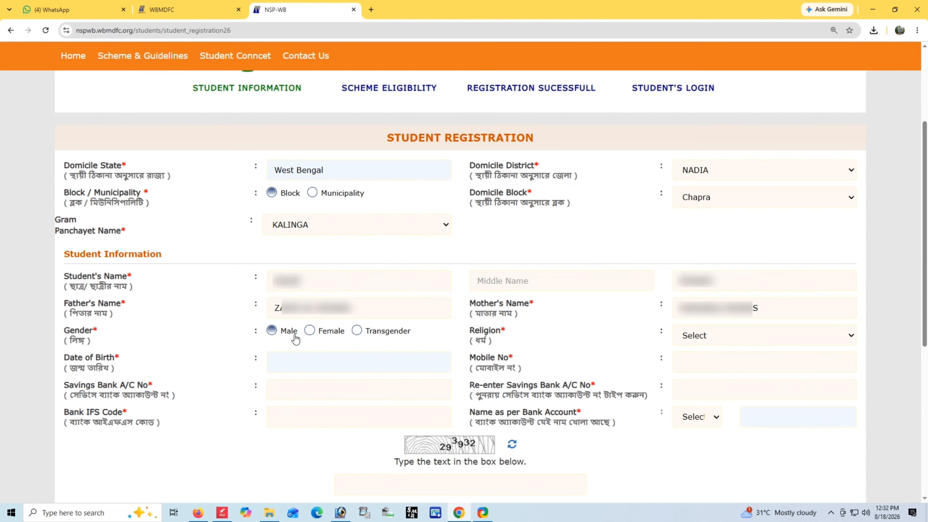
left_click(706, 333)
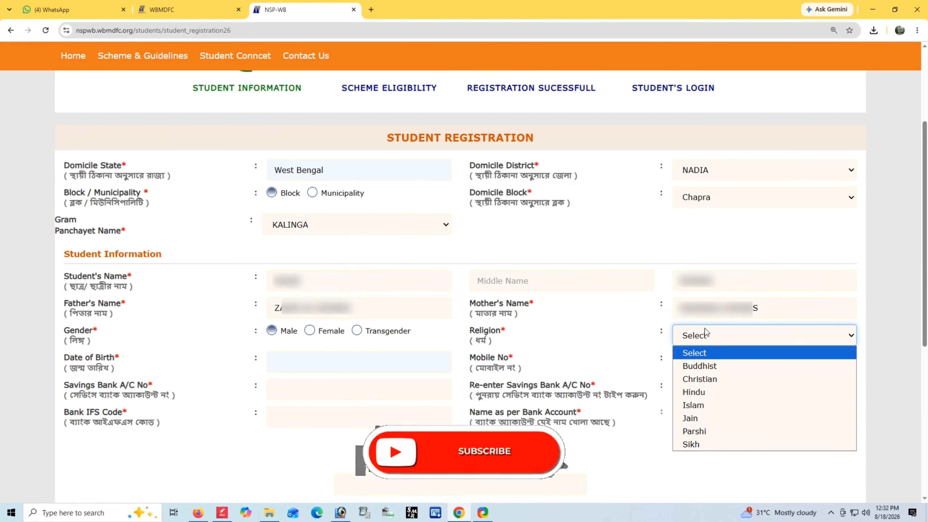
left_click(693, 405)
left_click(294, 359)
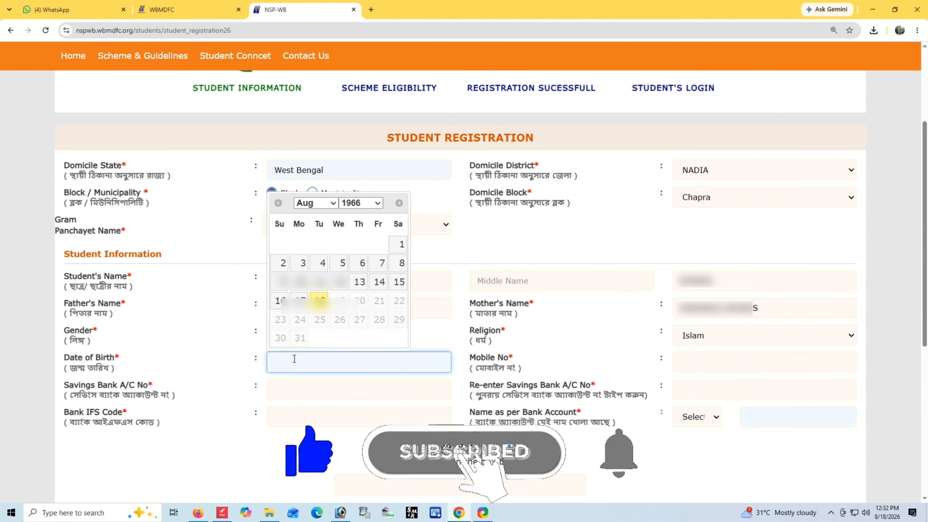
left_click(360, 203)
scroll(360, 326, "down", 10)
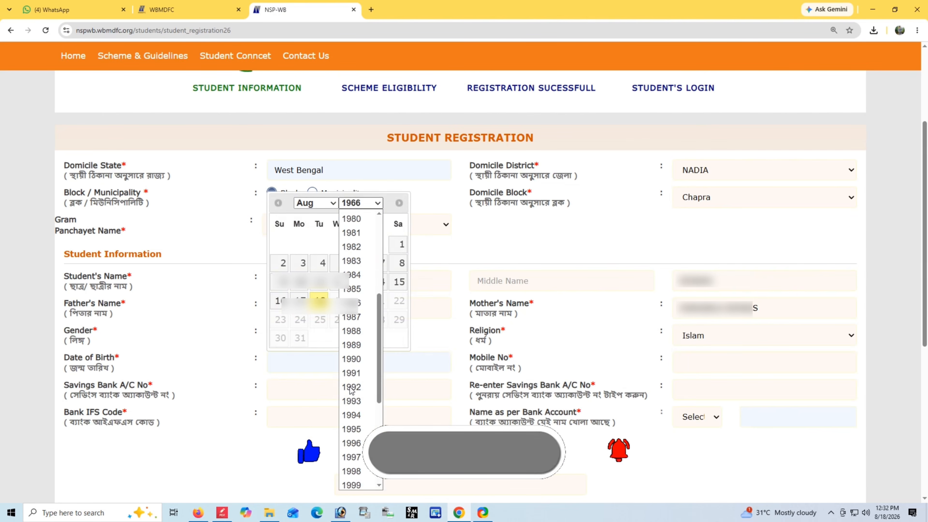
left_click(353, 399)
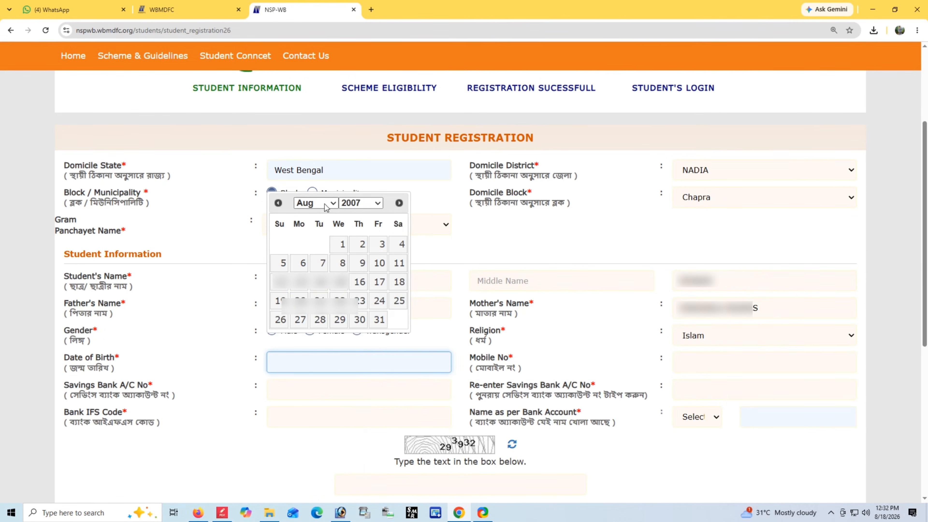
left_click(281, 319)
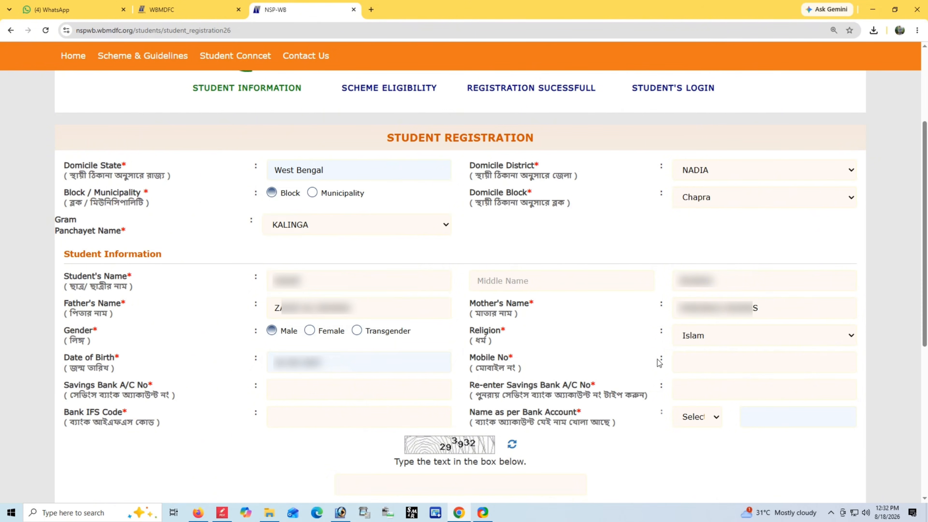
left_click(675, 364)
Step: Enter the mobile number, the bank account number twice, and IFSC IDIB000I503
type("7")
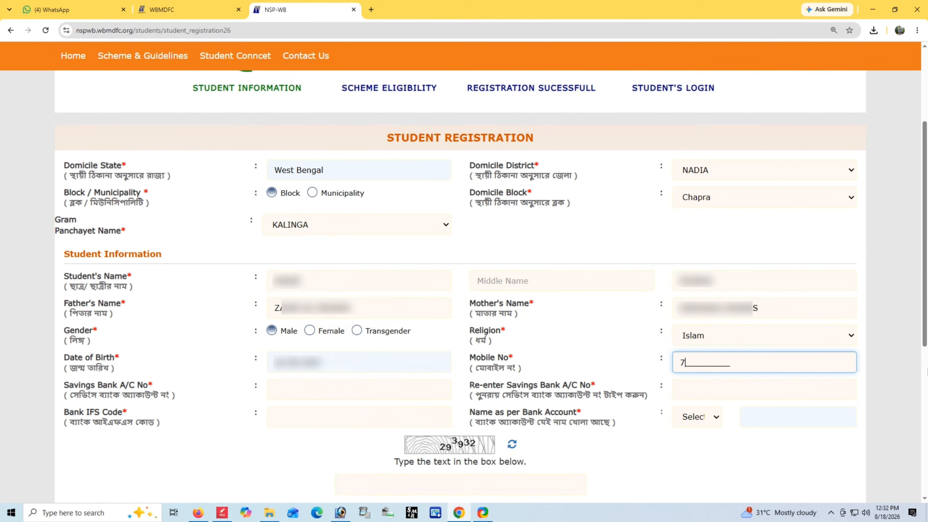
type("31????")
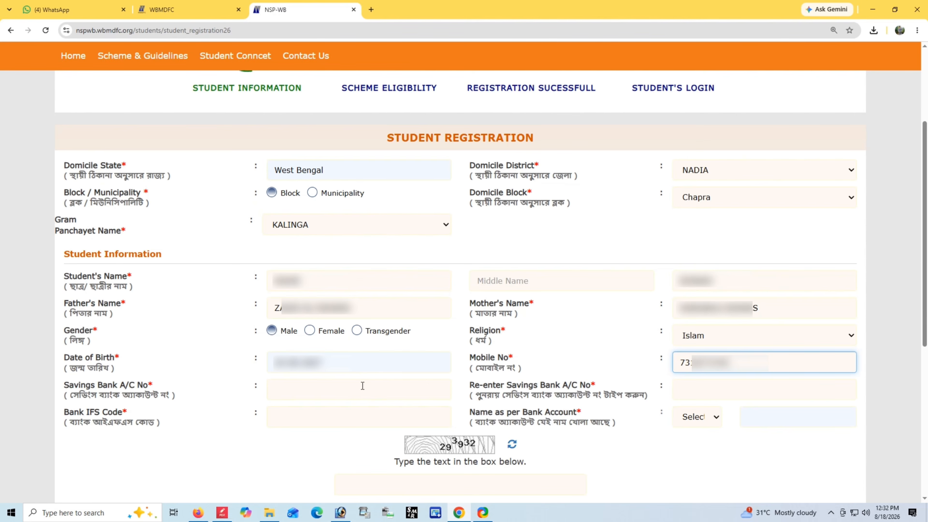
left_click(350, 386)
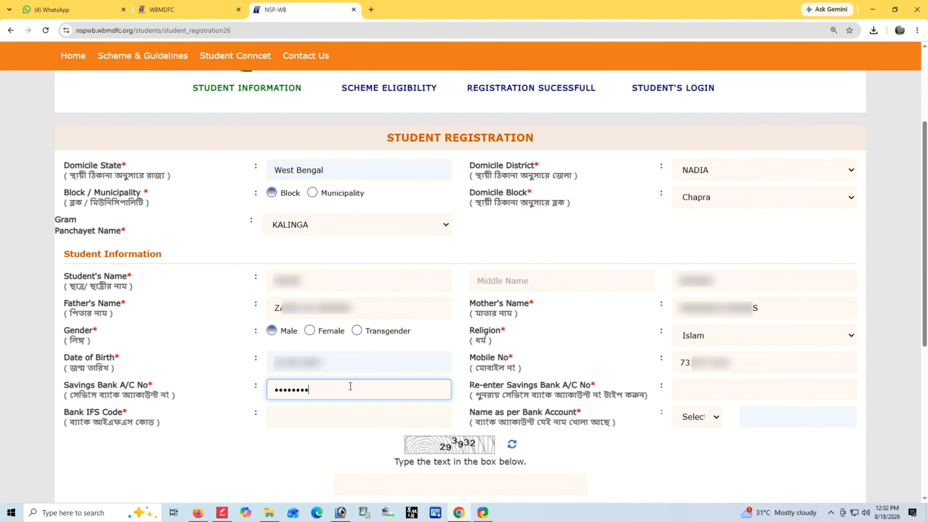
left_click(696, 384)
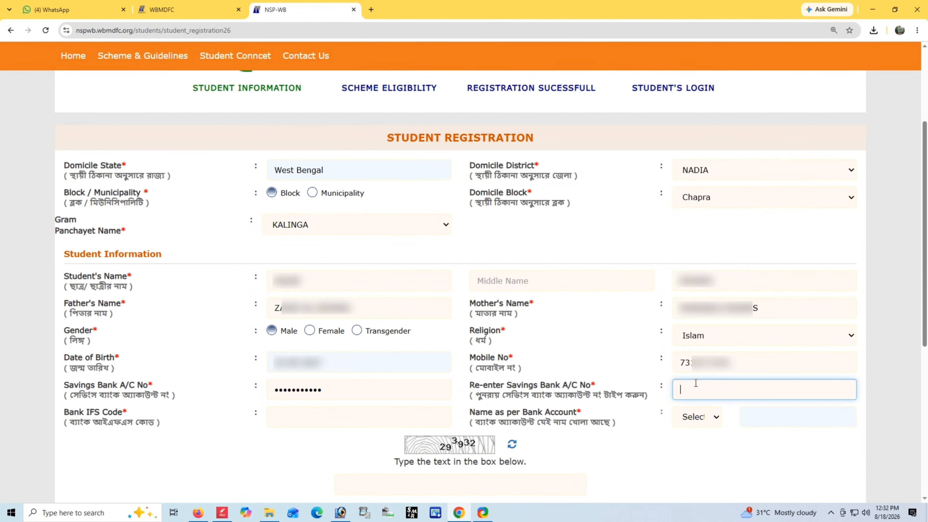
type("300")
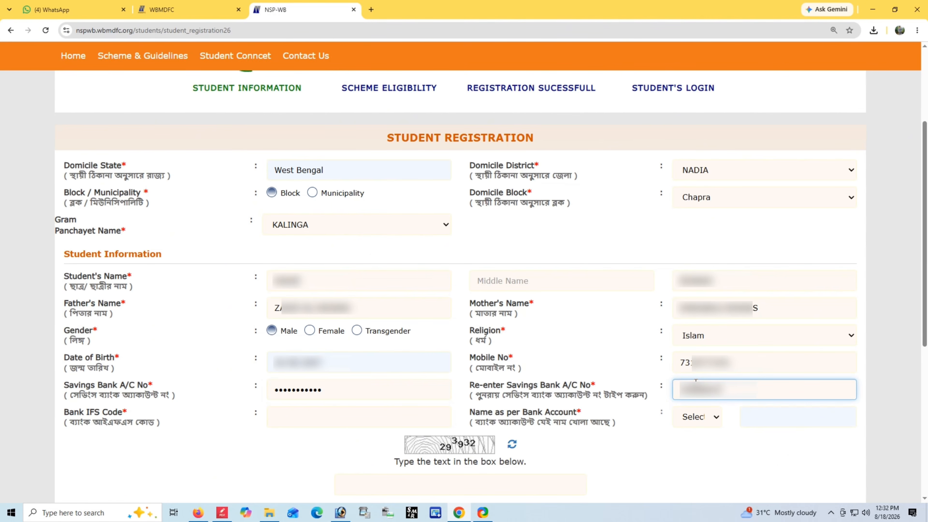
type("0")
left_click(306, 416)
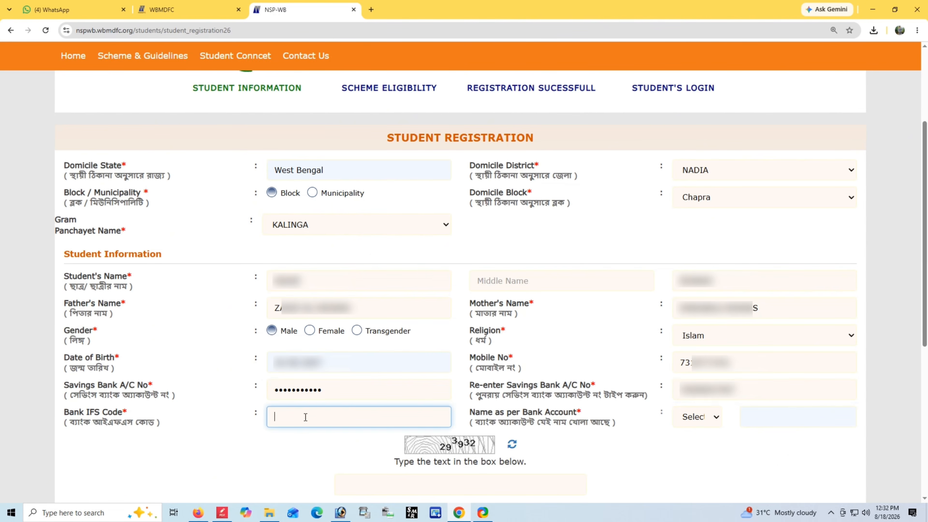
type("IDIB000I503")
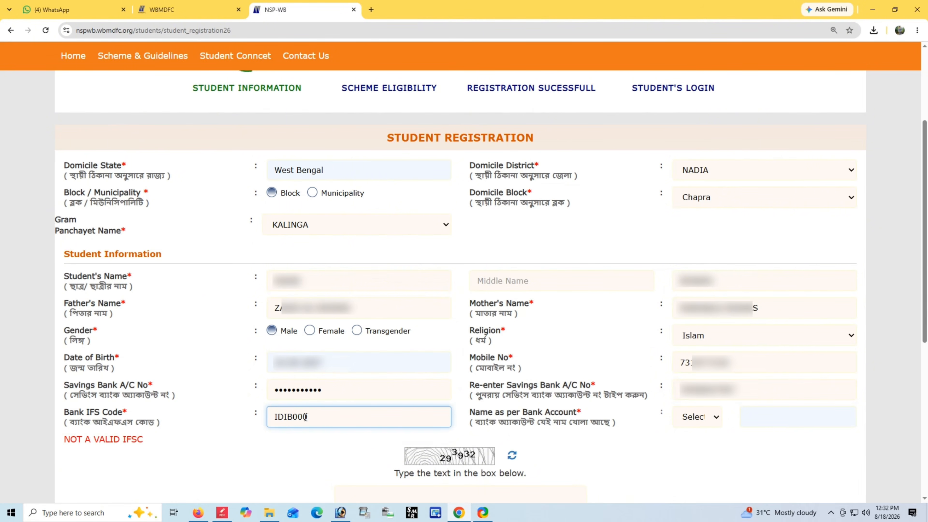
Step: Choose Self as account holder, enter the captcha, confirm Aadhaar linking and submit
left_click(706, 420)
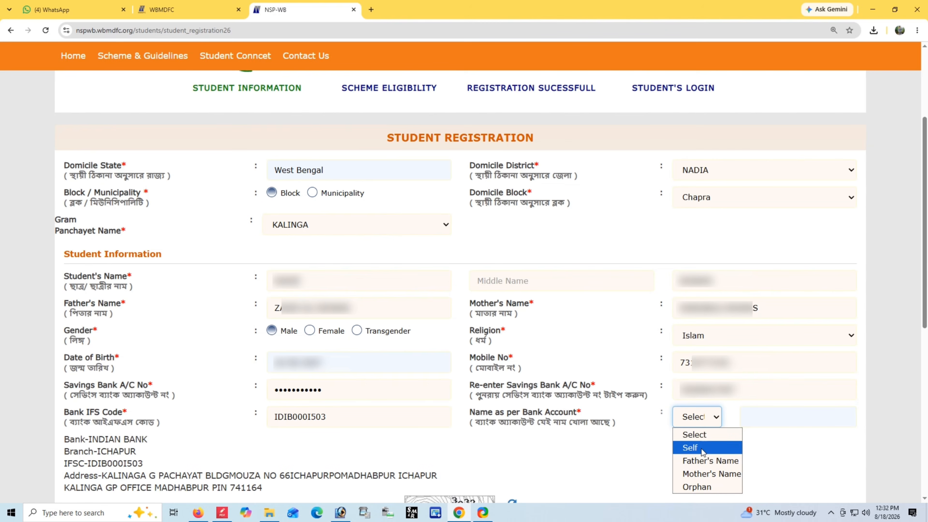
left_click(693, 447)
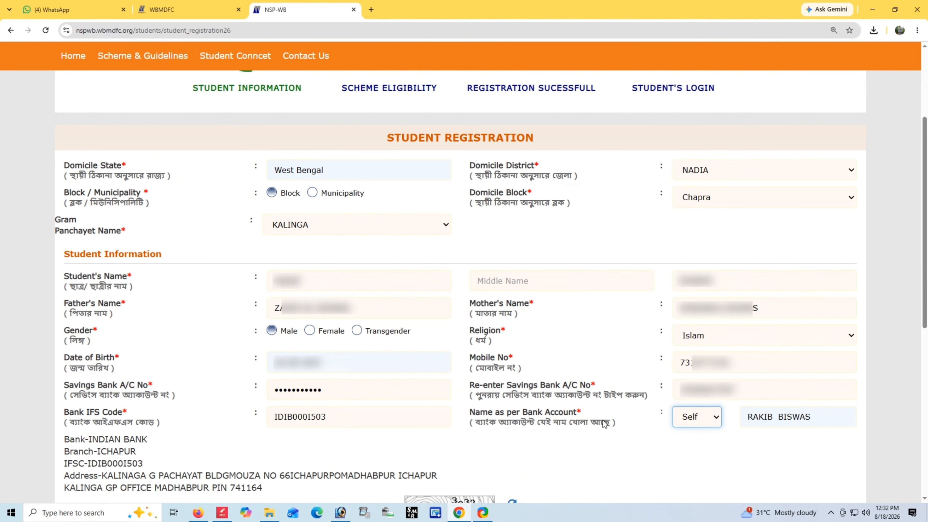
scroll(731, 340, "down", 4)
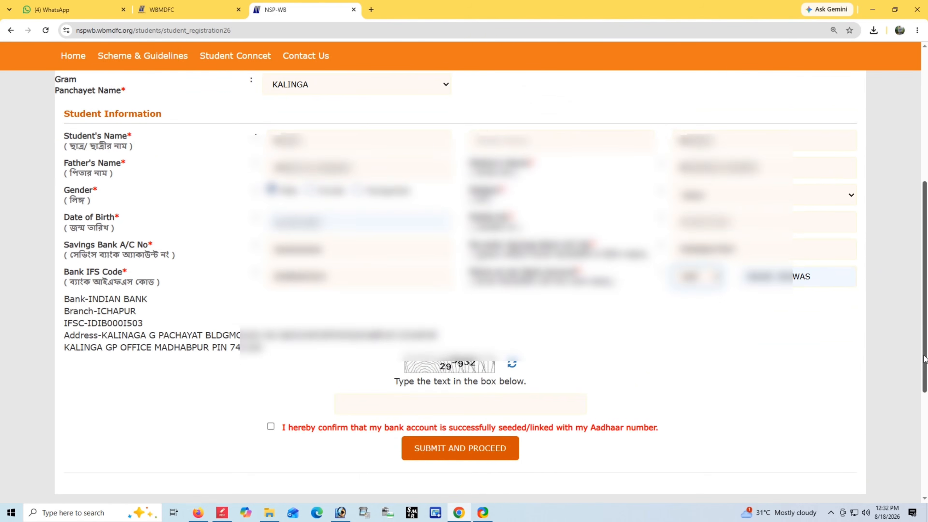
left_click(20, 339)
left_click_drag(63, 301, 263, 349)
left_click(123, 391)
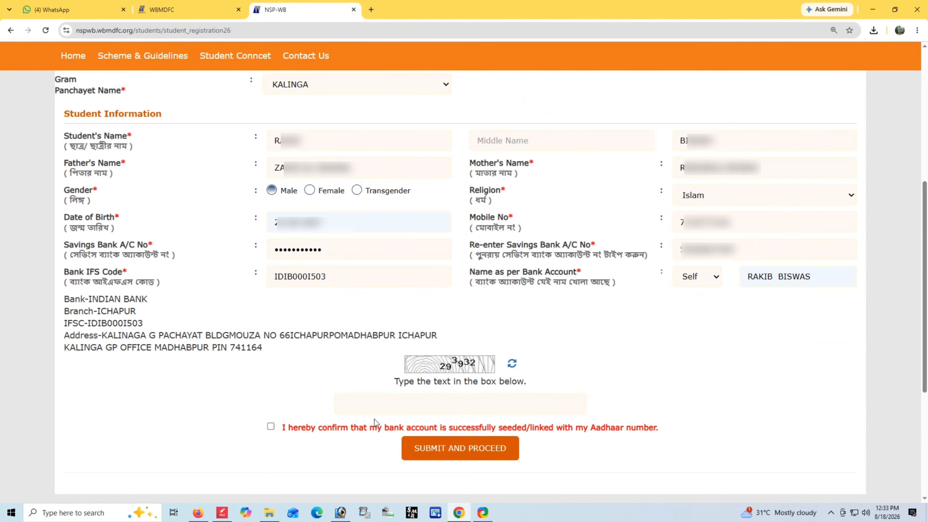
left_click(423, 404)
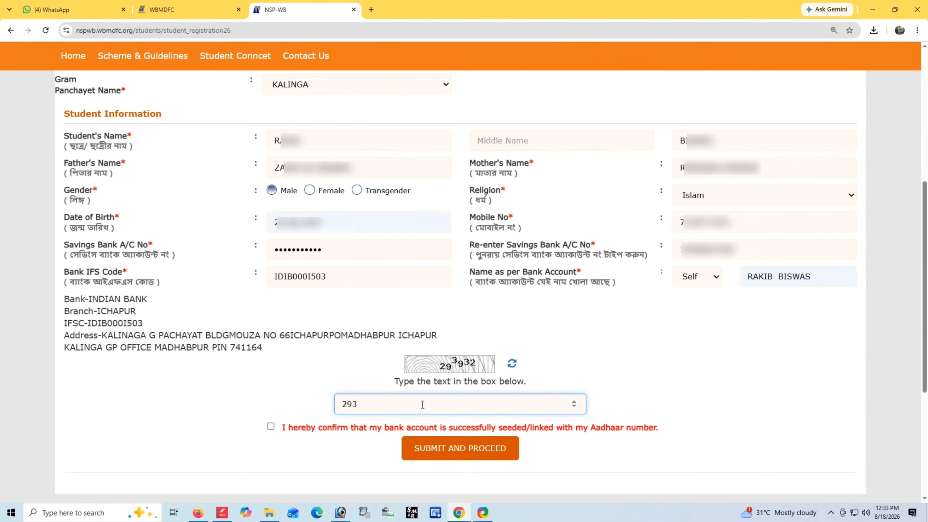
left_click(271, 426)
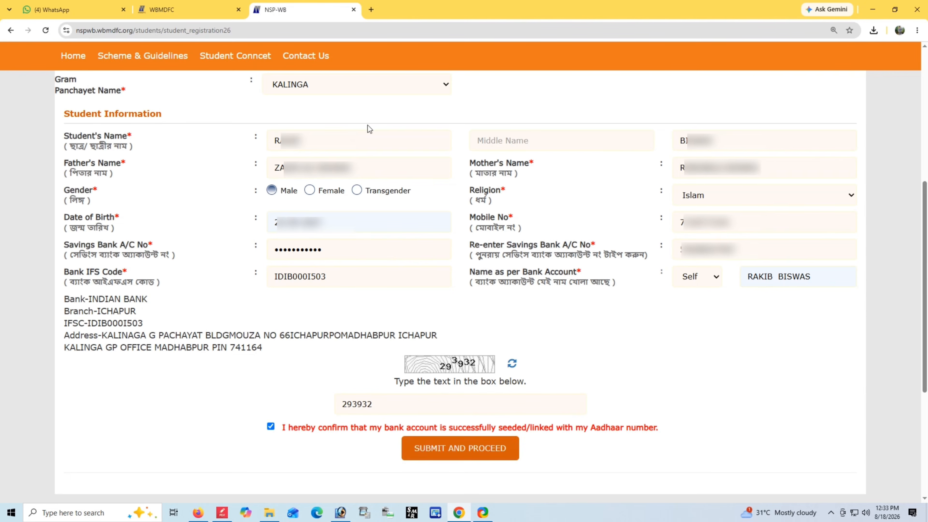
left_click(474, 455)
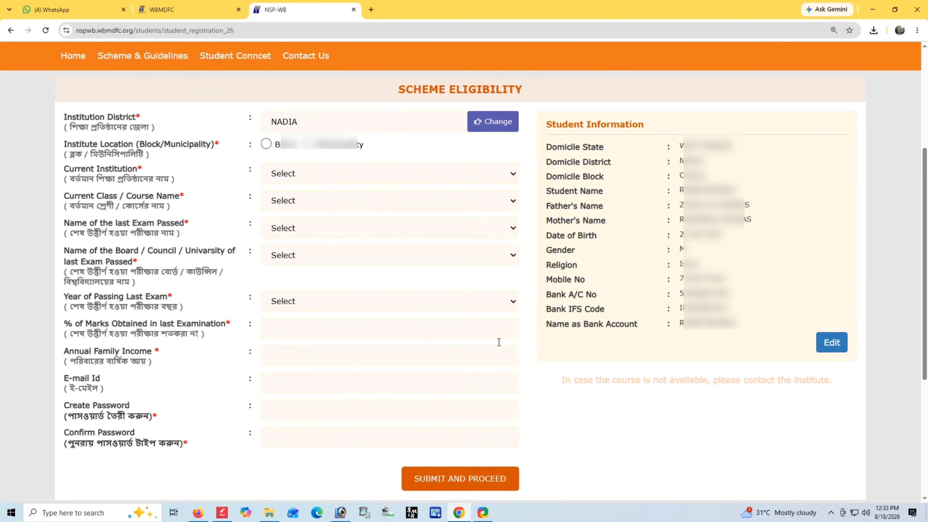
Step: Set the institute to Krishnagar Govt. College, Krishnanagar municipality, B.Sc. 1st Year
left_click_drag(649, 196, 715, 348)
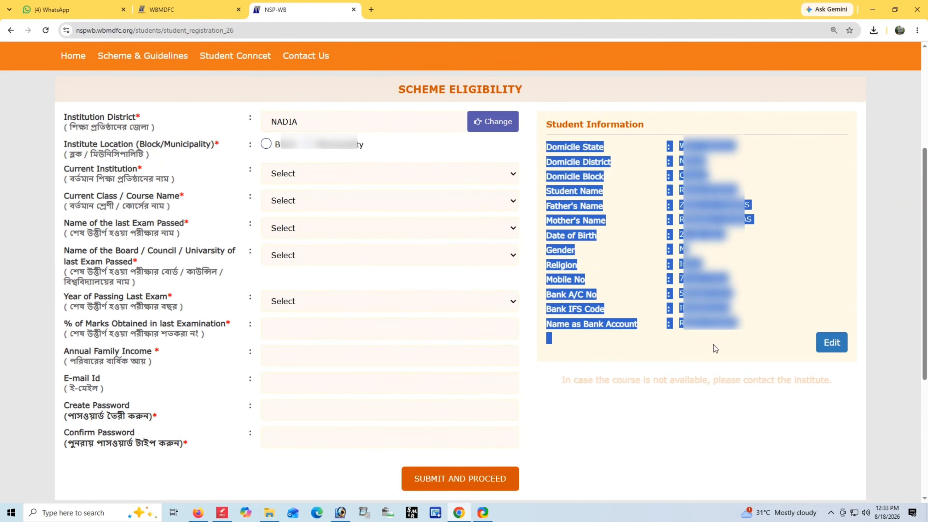
left_click(755, 315)
left_click(287, 146)
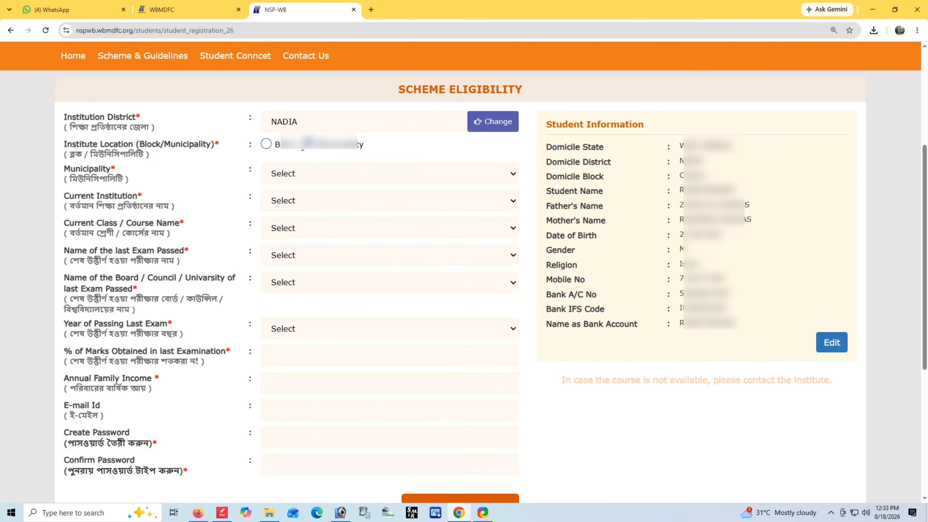
left_click(273, 145)
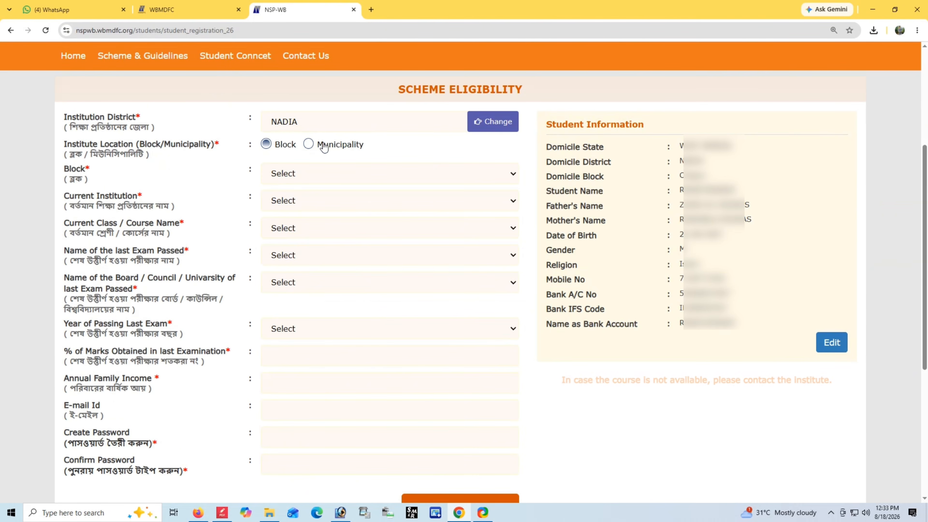
left_click(309, 144)
left_click(272, 150)
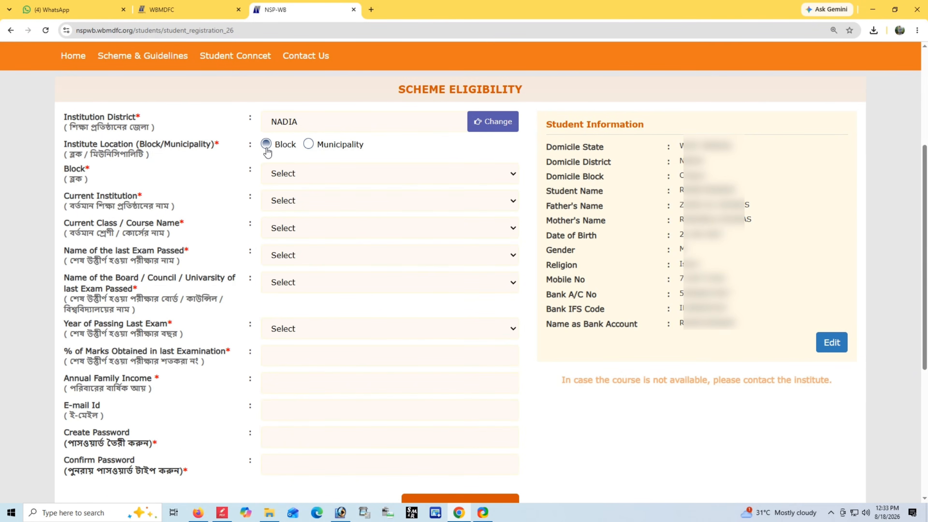
left_click(290, 172)
left_click(313, 144)
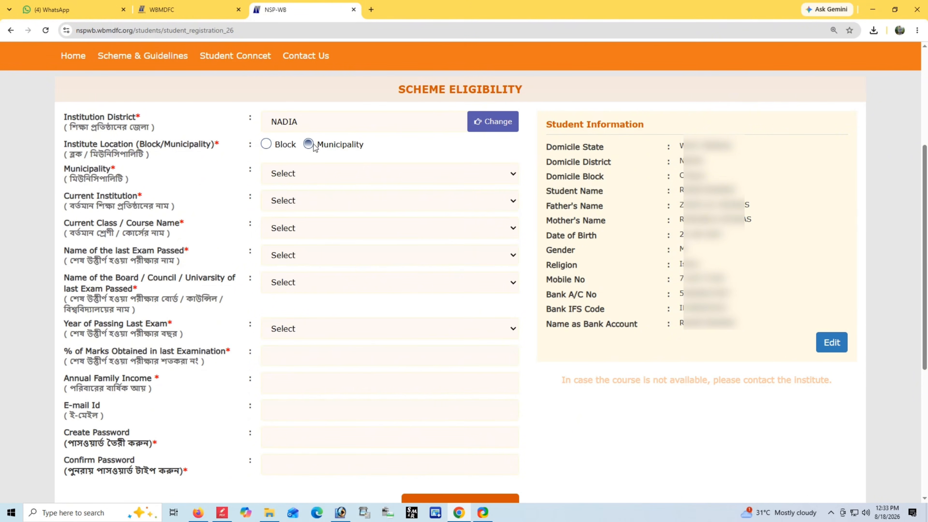
left_click(292, 175)
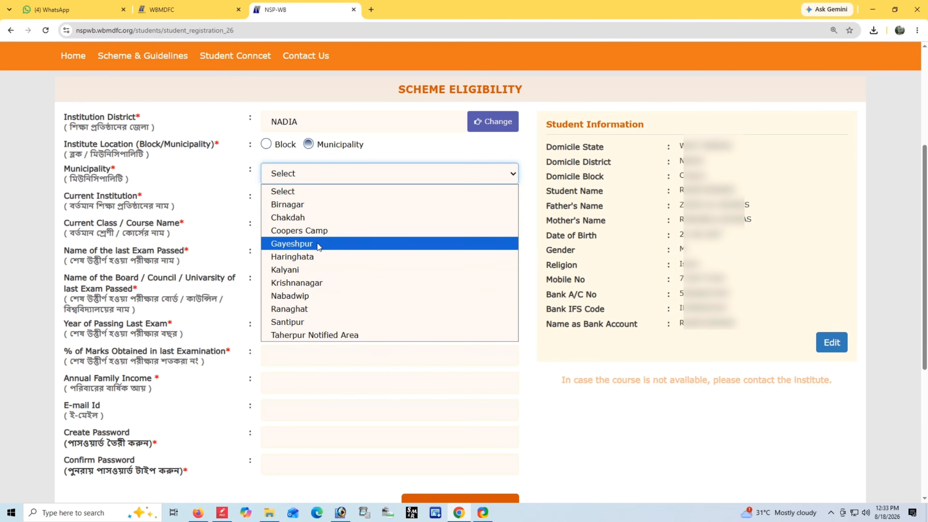
left_click(312, 279)
left_click(308, 206)
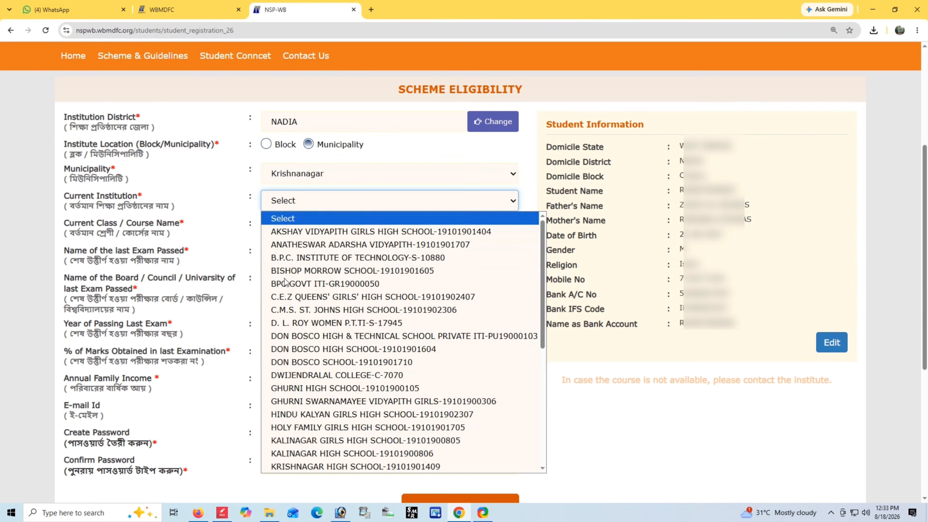
scroll(310, 335, "down", 5)
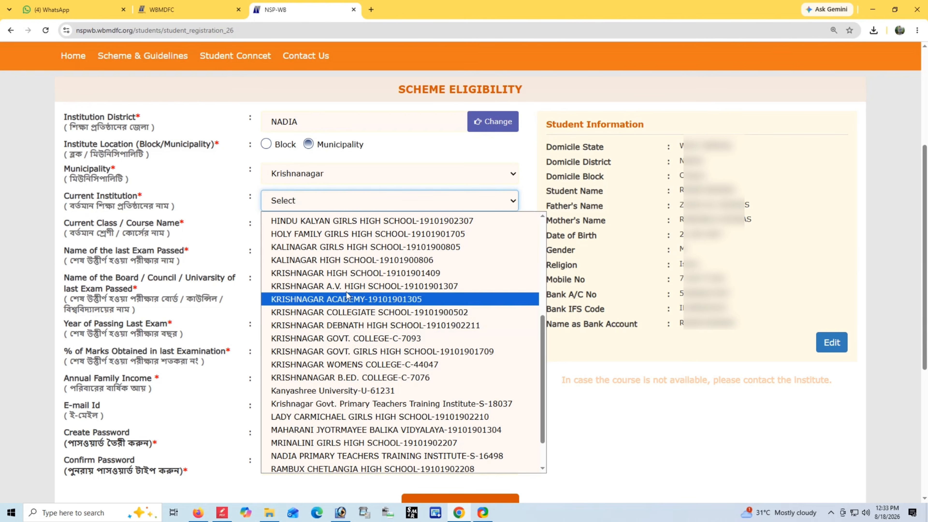
left_click(345, 338)
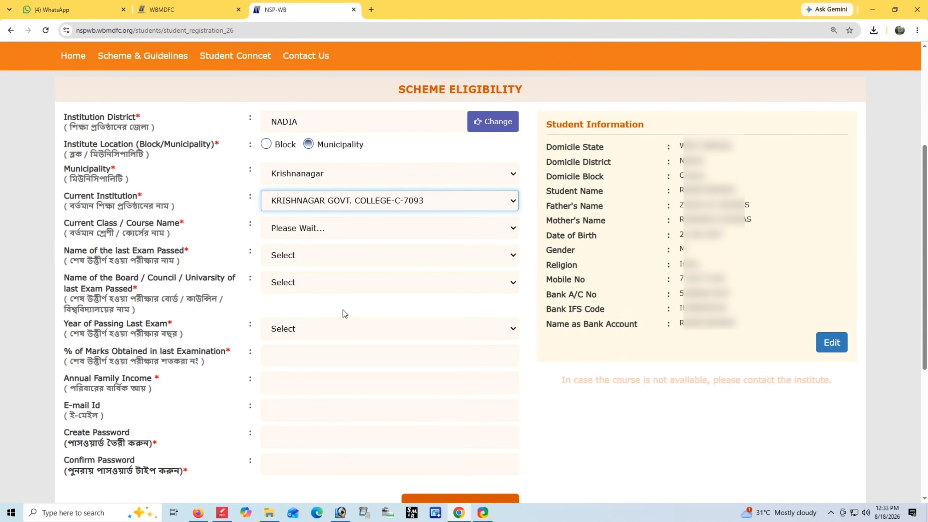
left_click(298, 230)
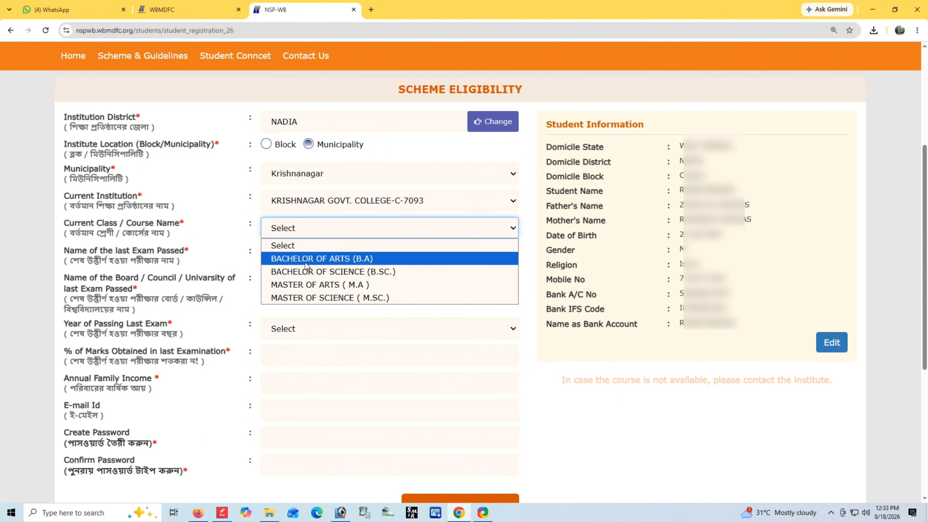
left_click(323, 272)
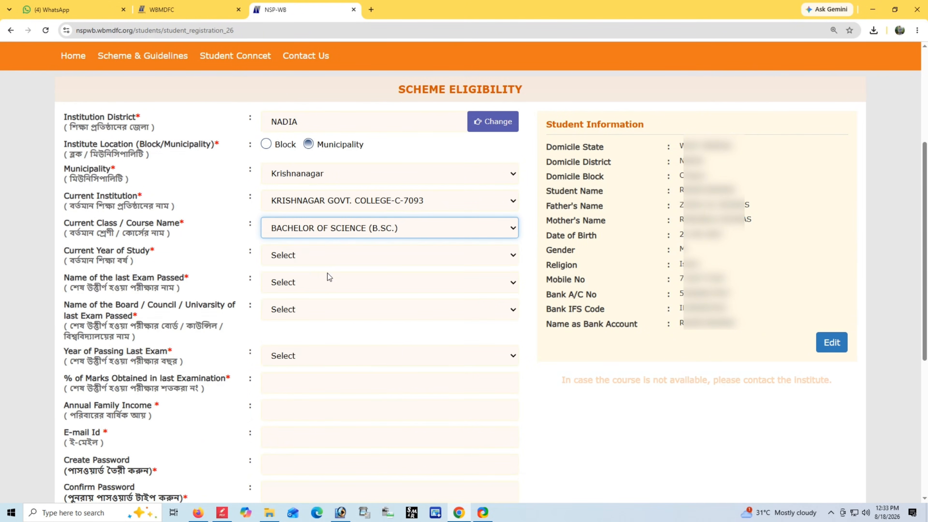
left_click(318, 256)
left_click(301, 285)
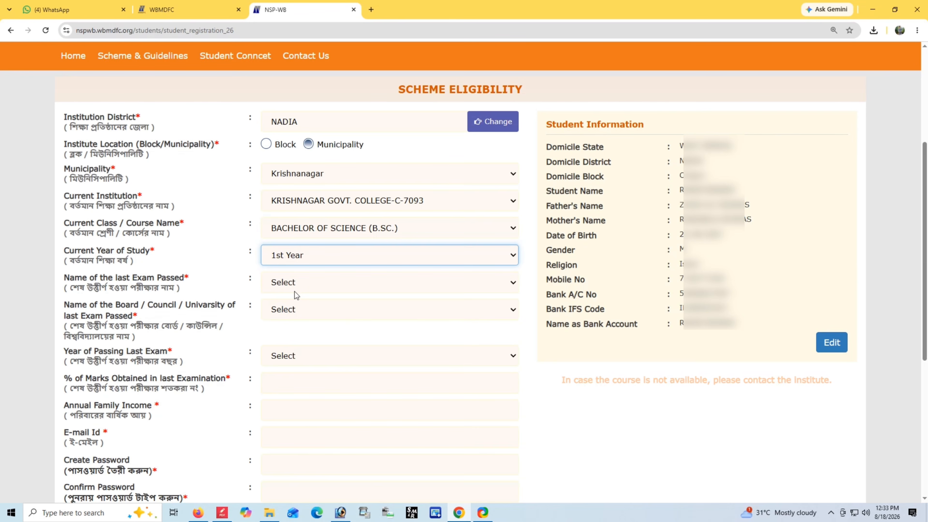
Step: Set last exam passed to XII, West Bengal Council of Higher Secondary Education, 2026
left_click(305, 285)
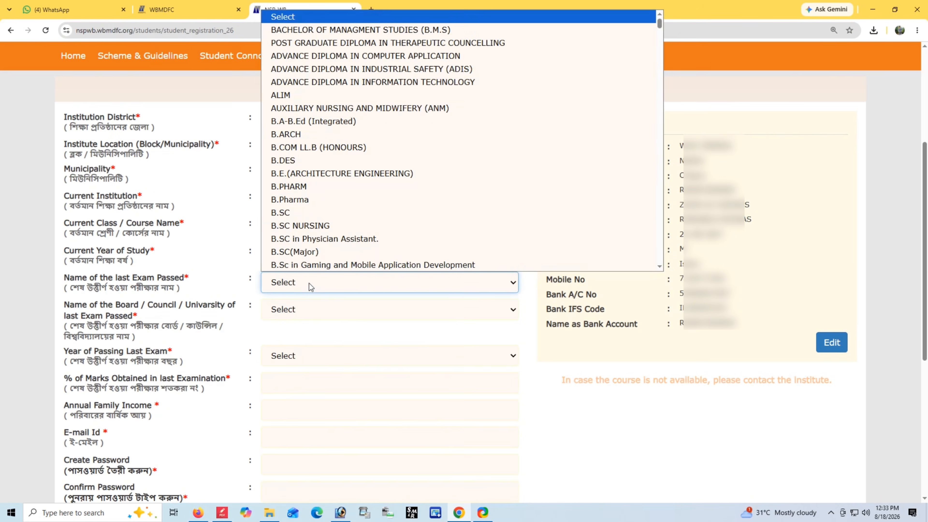
scroll(326, 167, "down", 20)
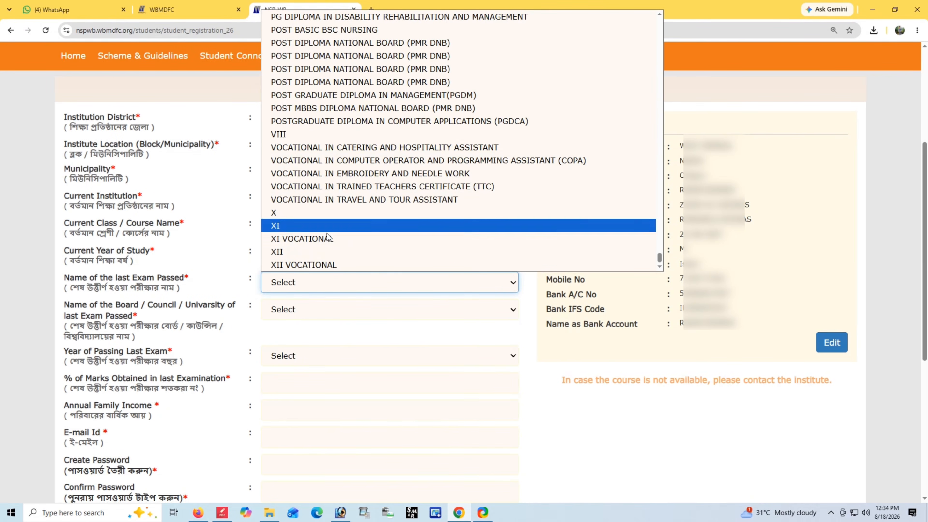
left_click(294, 251)
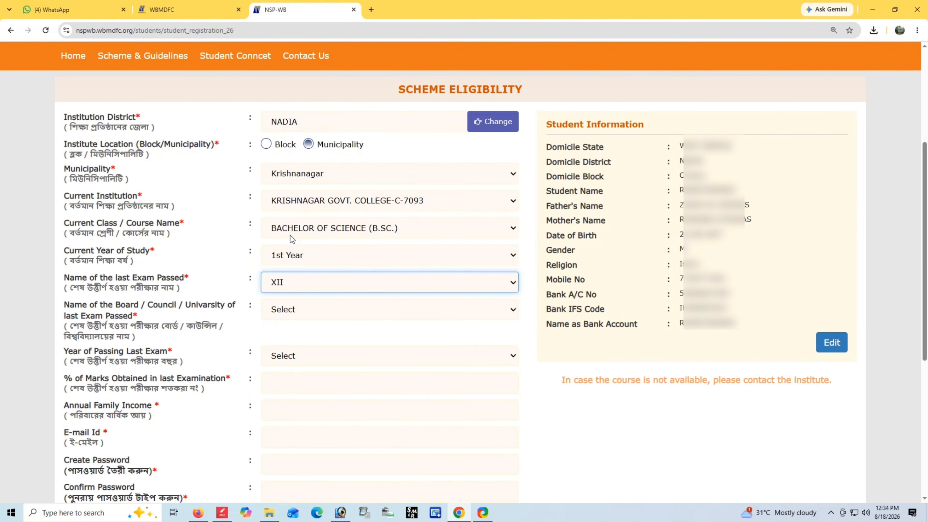
left_click(297, 310)
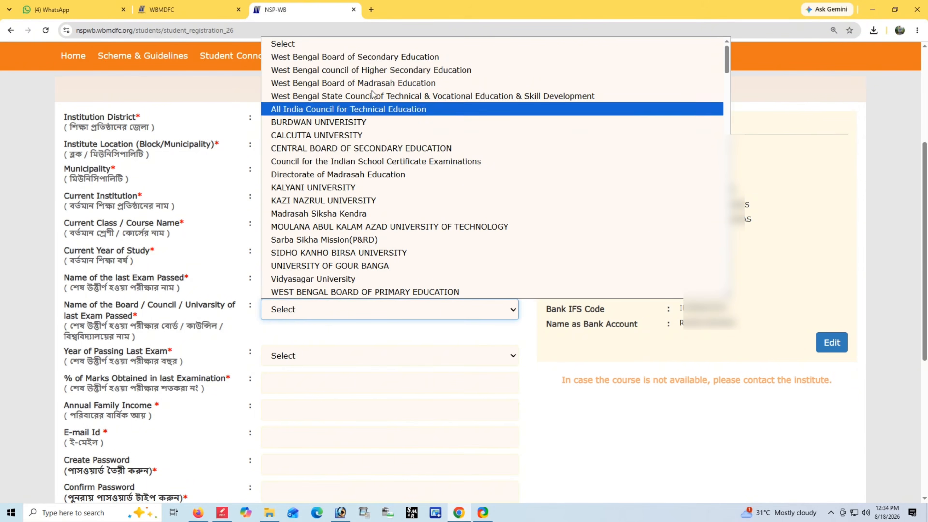
left_click(365, 70)
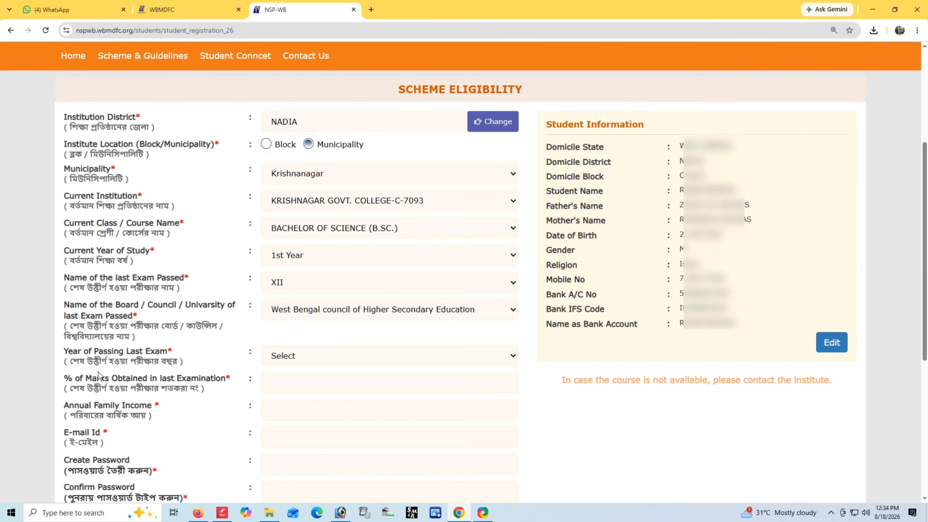
left_click(293, 354)
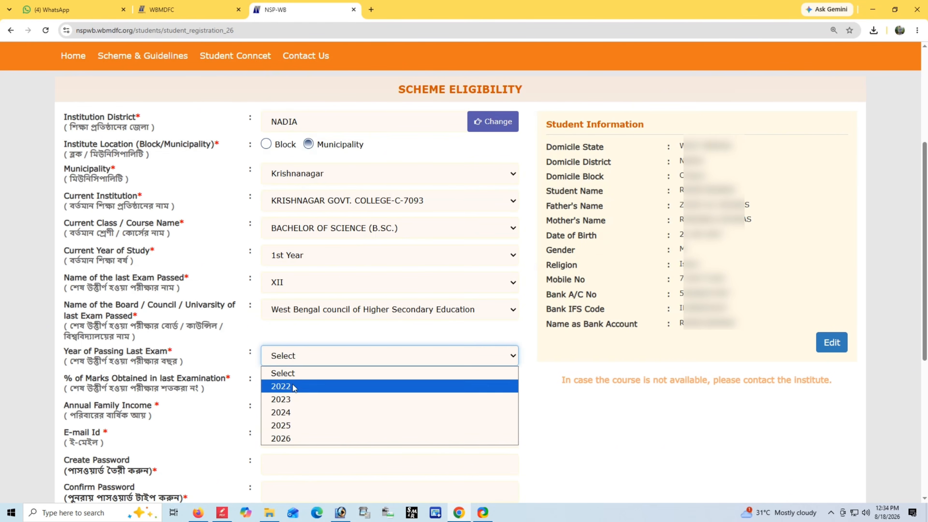
left_click(291, 438)
left_click(272, 385)
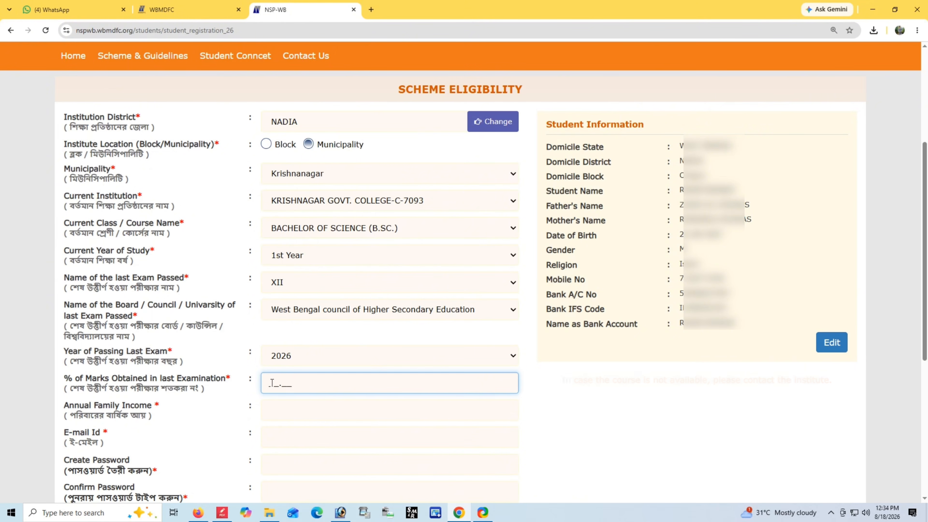
Step: Enter 88.60 as percentage of marks and 60000 as annual family income
type("88.60")
scroll(597, 409, "down", 6)
left_click(273, 172)
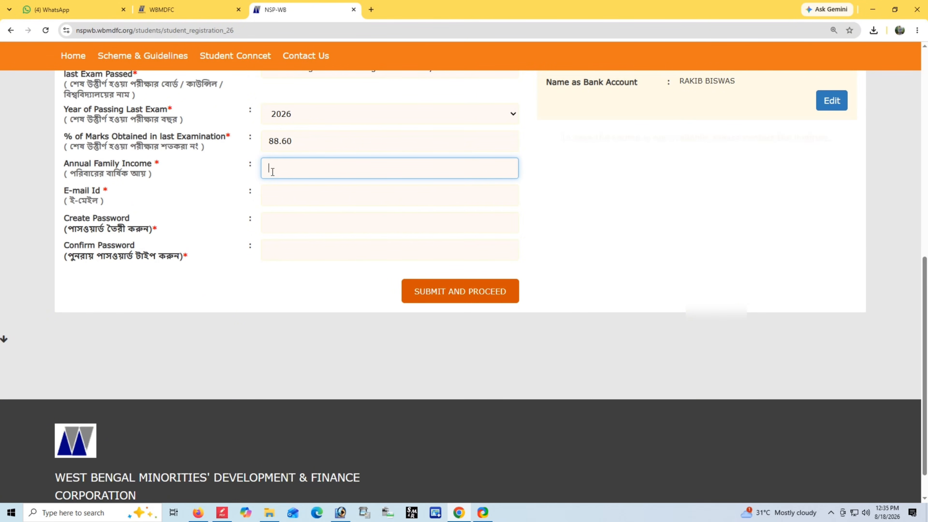
type("60000")
Step: Enter the e-mail address and create the account password, typing it twice
left_click(290, 197)
scroll(292, 293, "up", 4)
type("IT")
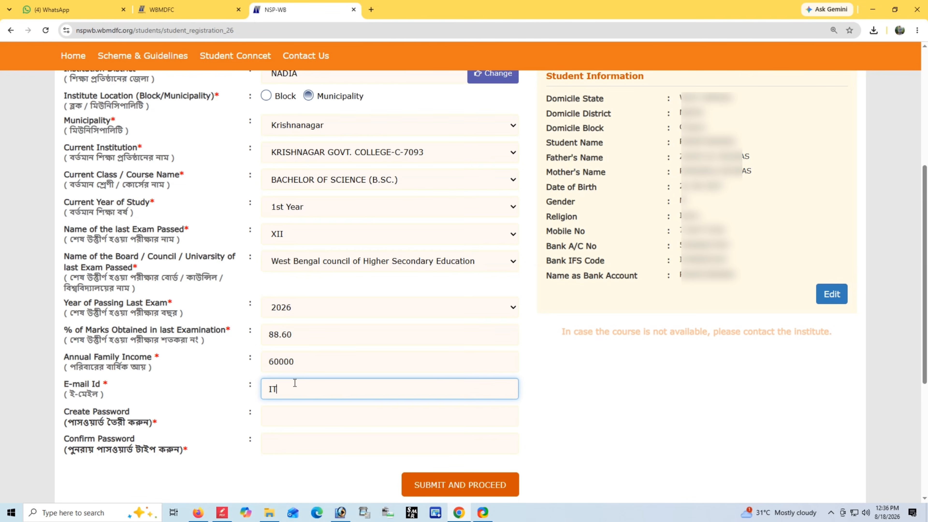
key("BackSpace")
key("BackSpace")
type("itsraa")
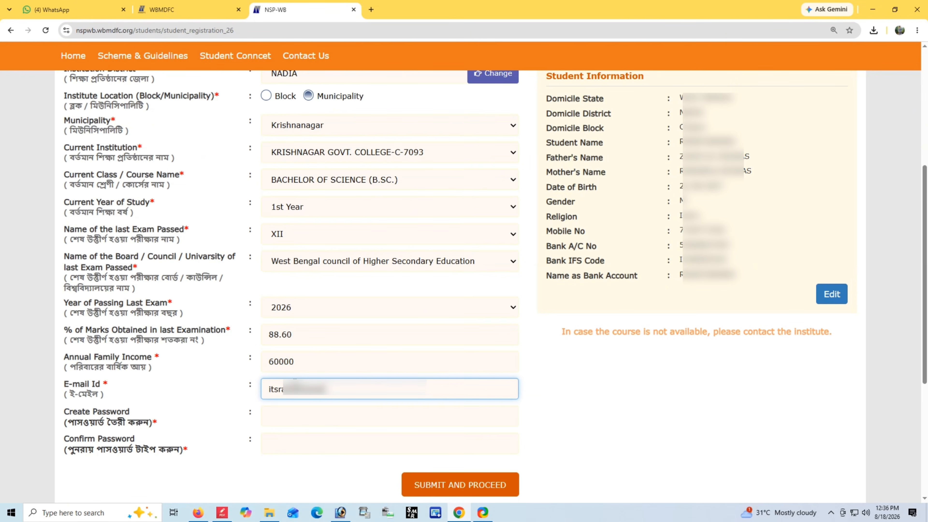
type("s......")
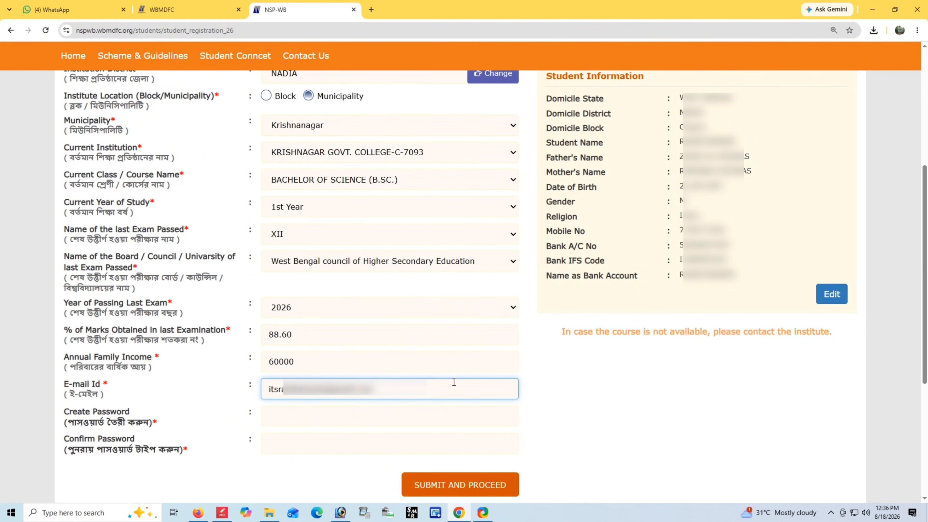
left_click(553, 395)
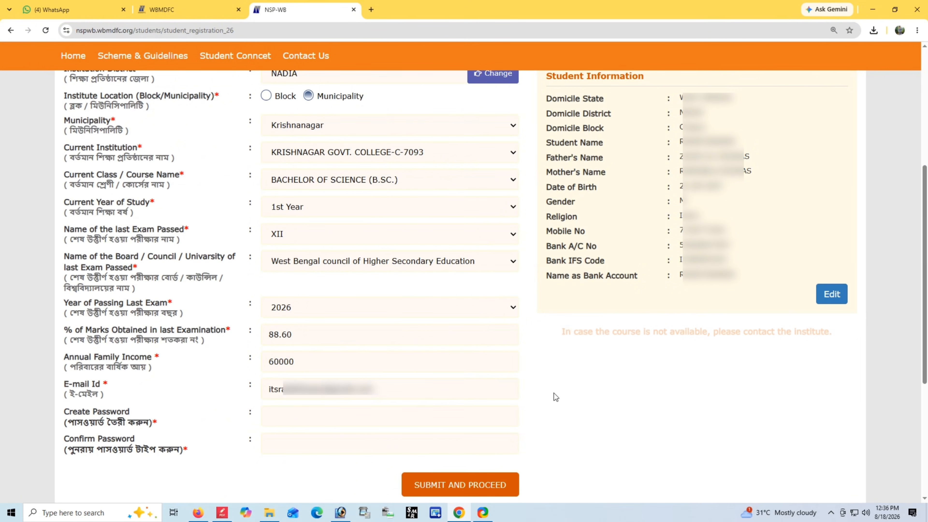
left_click(310, 419)
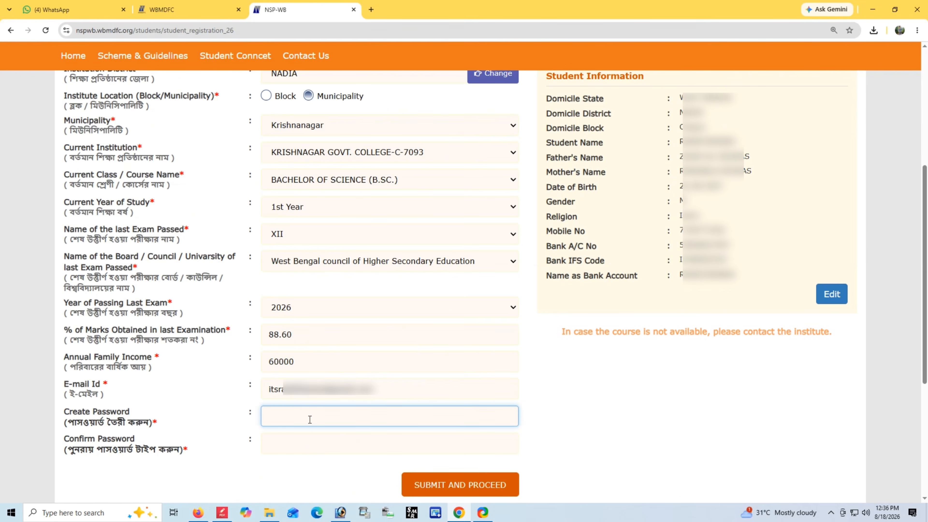
type("••••••••••")
key("Tab")
type("•••••••••")
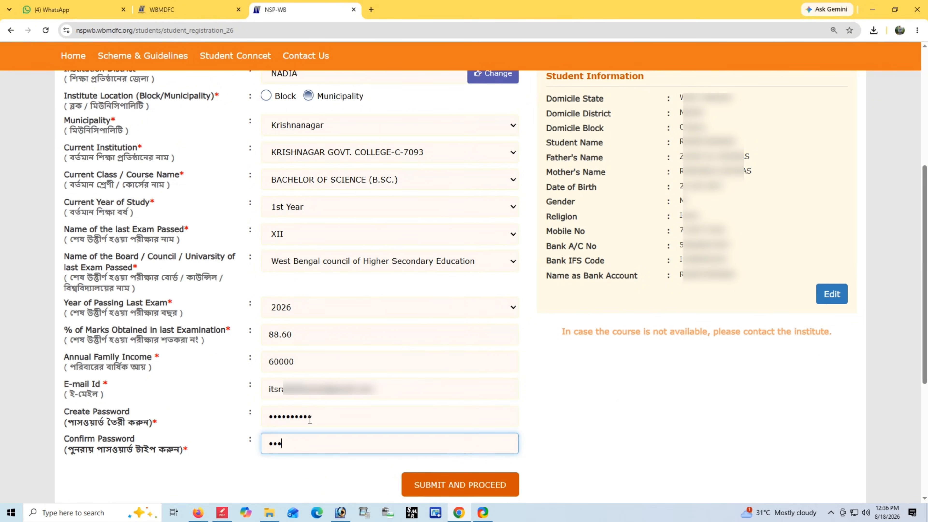
type("•")
left_click(637, 422)
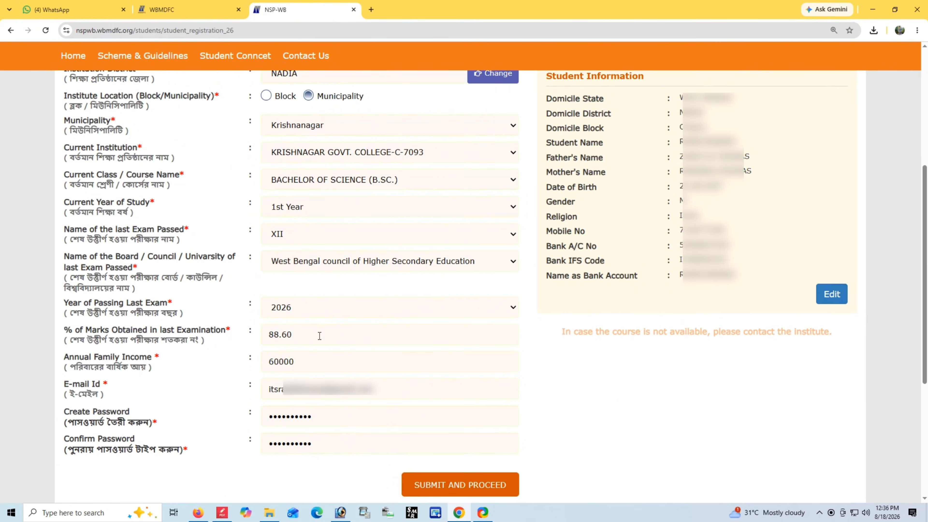
Step: Submit the Scheme Eligibility form and continue past the SVMCM eligibility notice
left_click(497, 484)
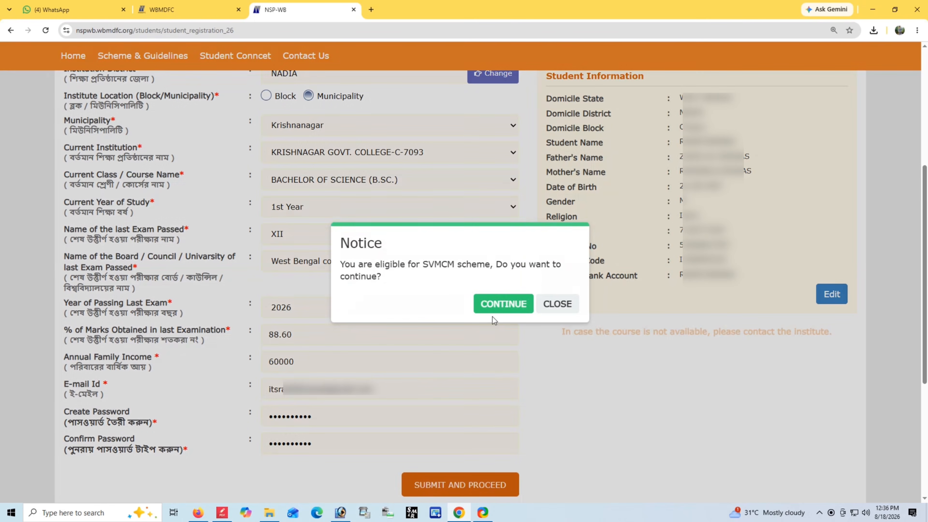
left_click_drag(421, 263, 456, 262)
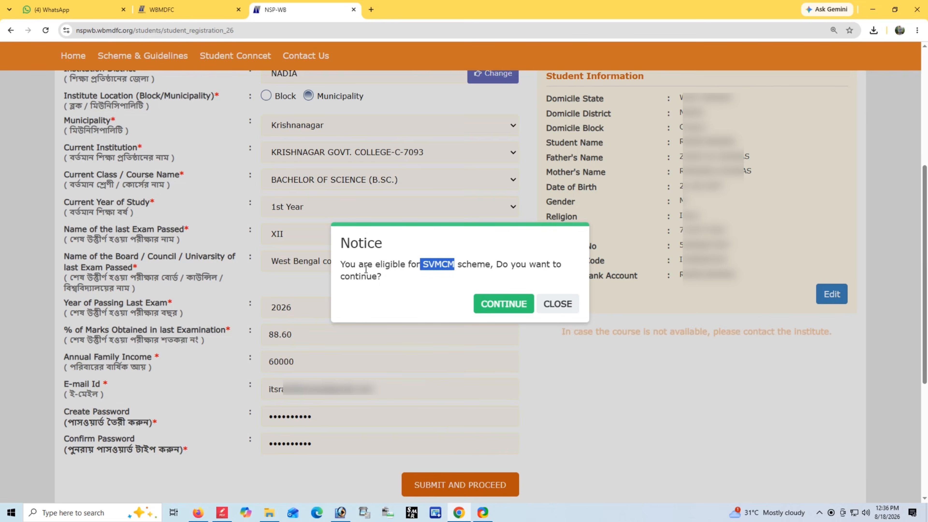
left_click(348, 268)
left_click_drag(348, 269, 516, 271)
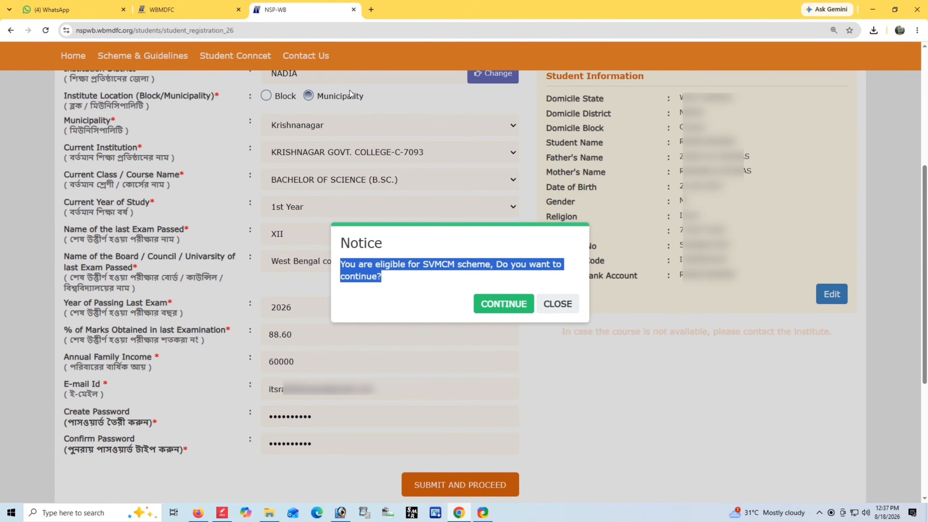
left_click(494, 270)
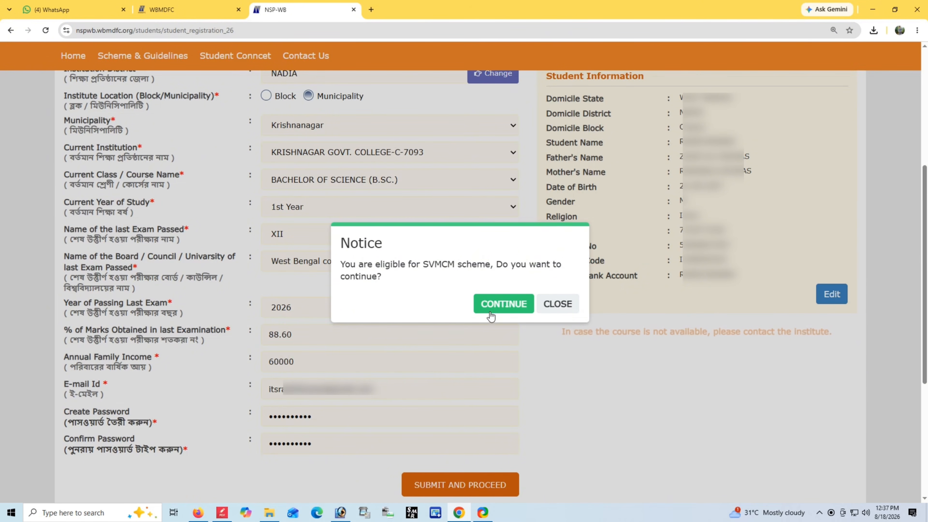
left_click(502, 307)
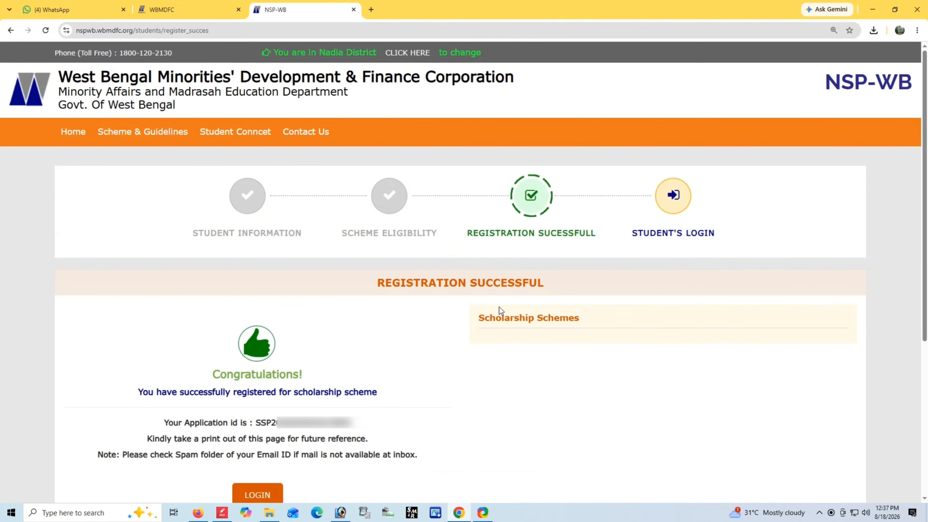
Step: Select the new application ID on the Registration Successful page and continue to student login
scroll(498, 306, "down", 3)
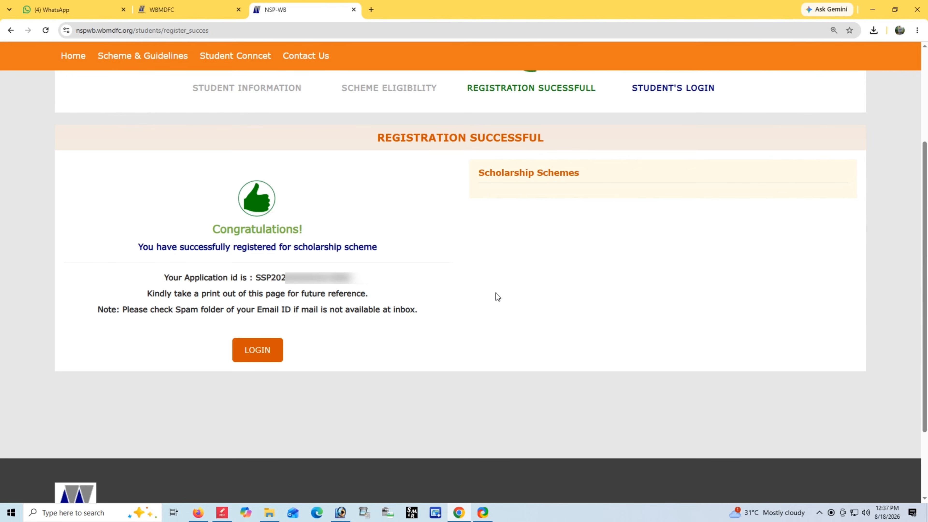
double_click(258, 279)
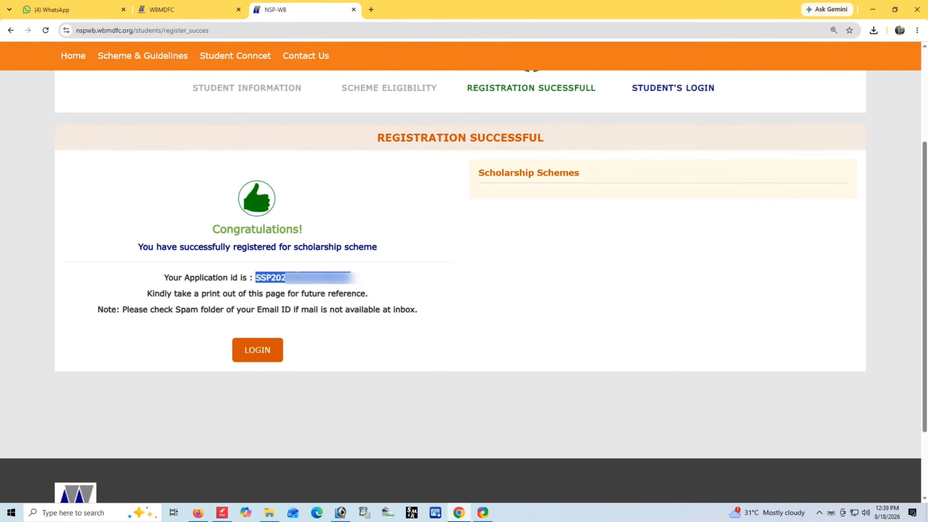
left_click(262, 345)
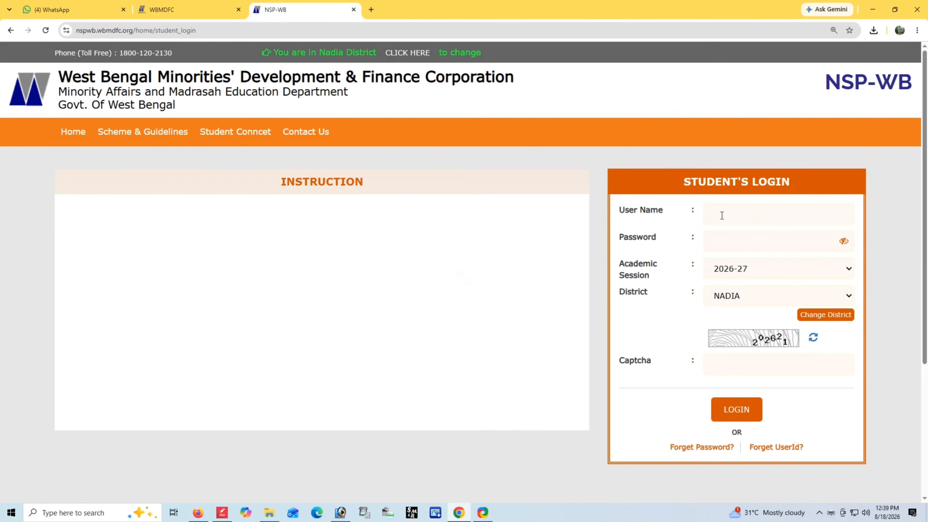
Step: Sign in using the pasted application ID as user name, the account password and the captcha code
left_click(722, 215)
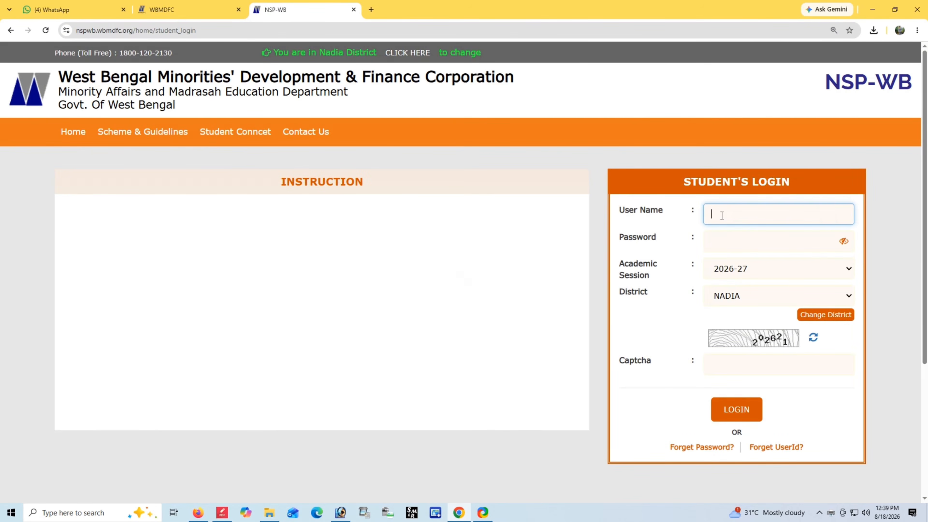
key("ctrl+v")
left_click(726, 242)
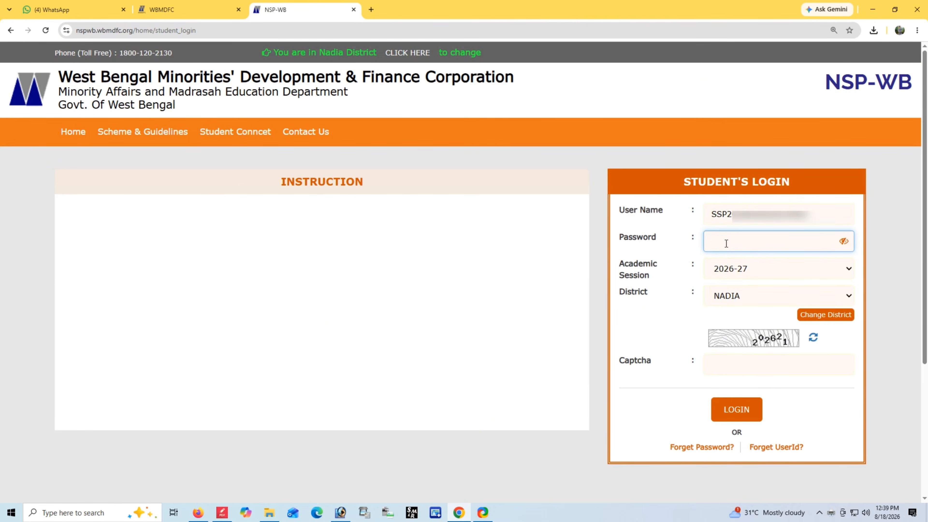
type("••••••••••")
left_click(728, 363)
type("2026")
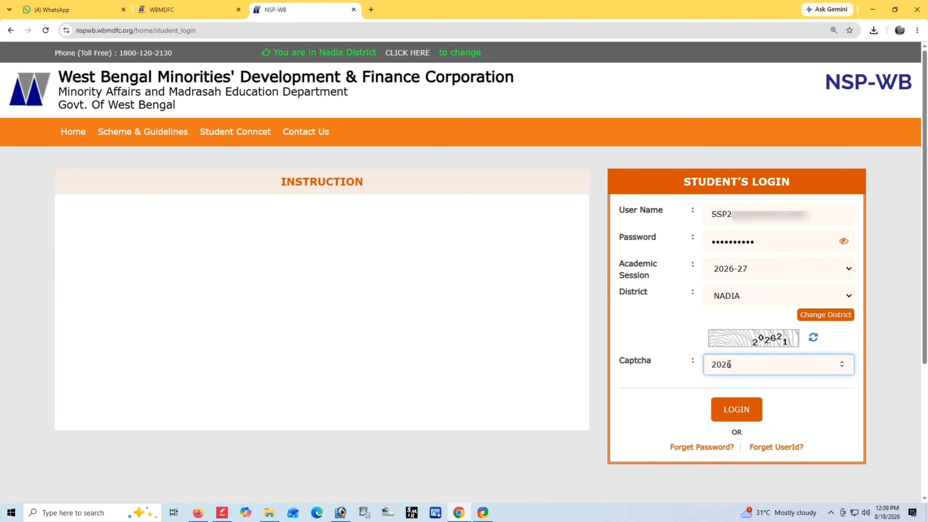
type("21")
left_click(733, 411)
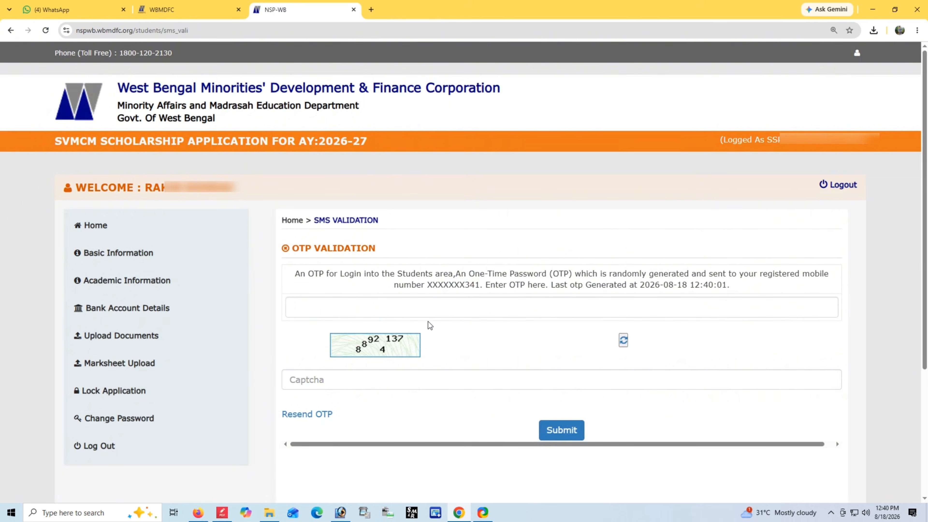
Step: Enter the received one-time password and the captcha code, fixing a typo, and submit
left_click(437, 314)
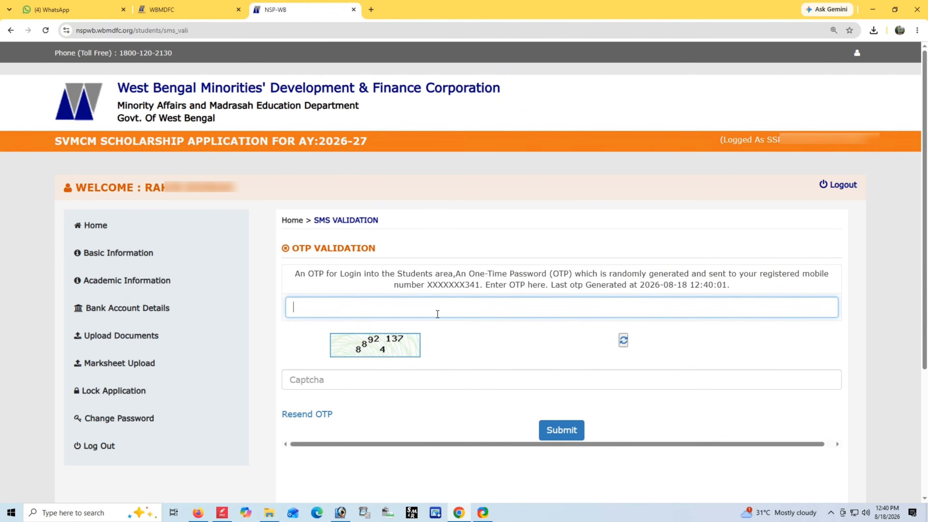
left_click(381, 384)
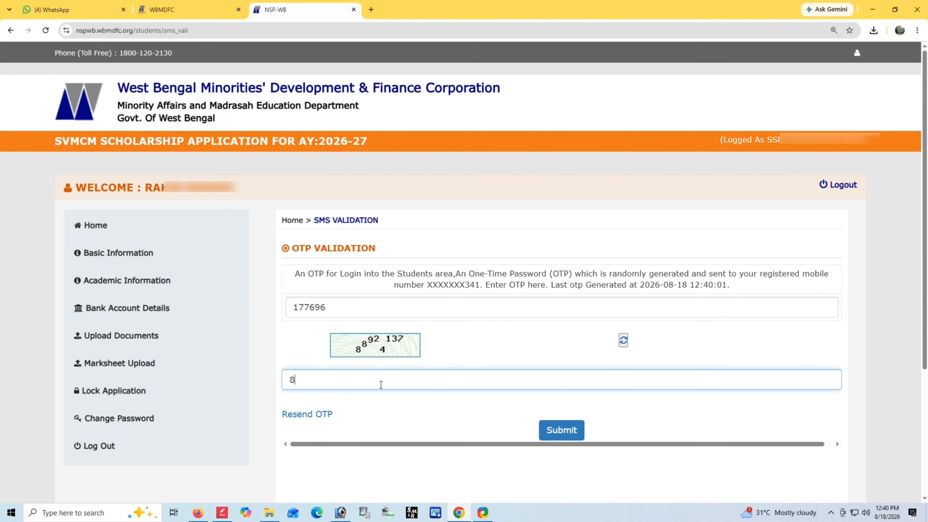
left_click(563, 427)
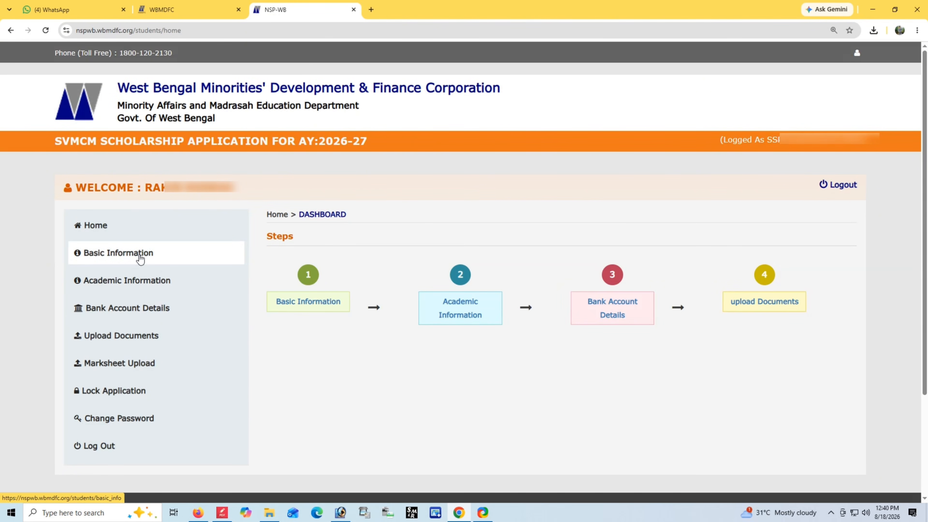
Step: Open Basic Information and set Community GENERAL, marital status Un-Married, and the guardian's name
left_click(110, 256)
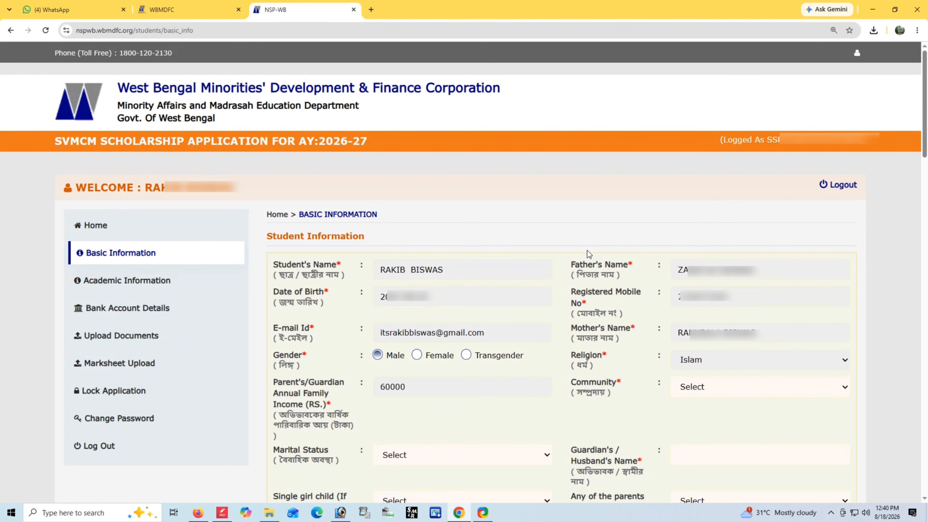
scroll(686, 237, "down", 4)
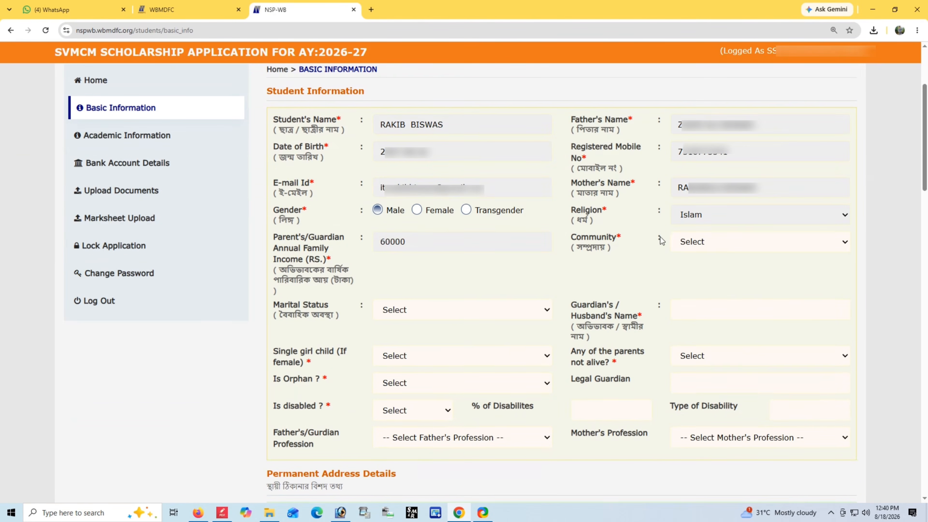
left_click(708, 243)
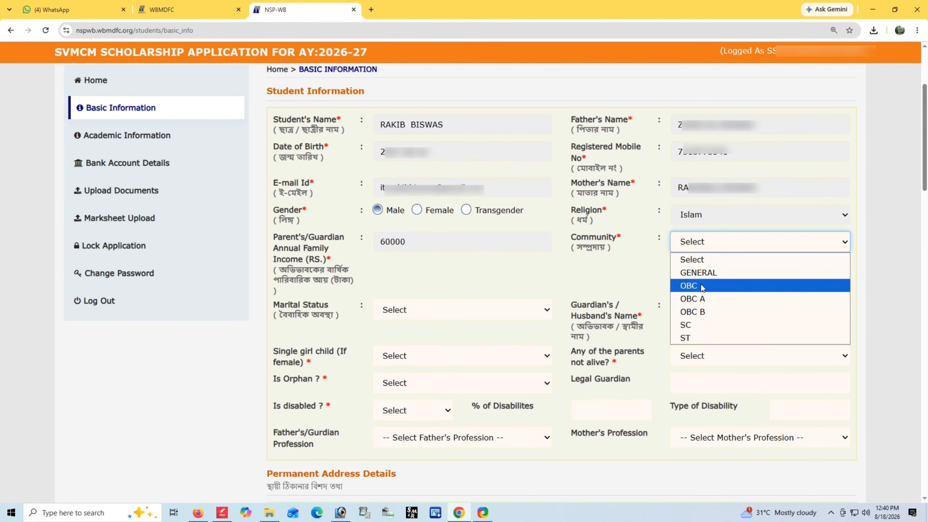
left_click(702, 270)
left_click(420, 317)
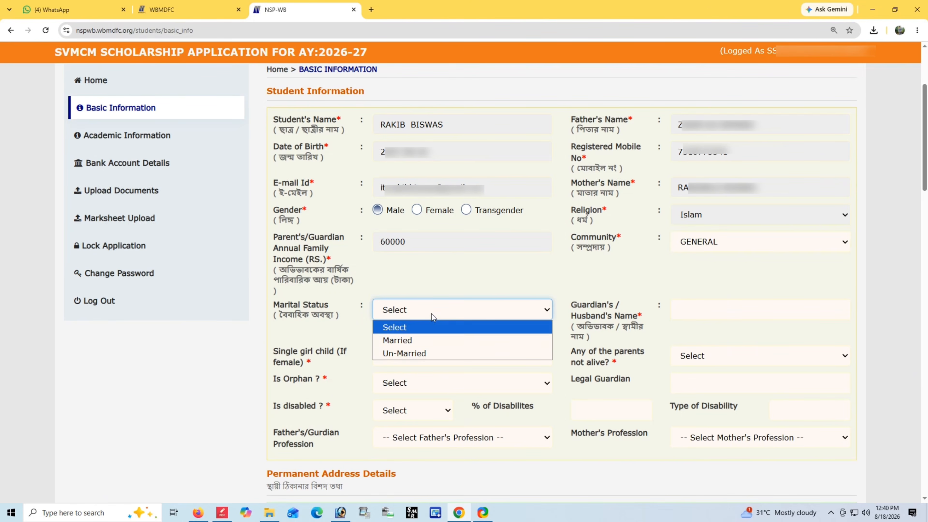
left_click(406, 354)
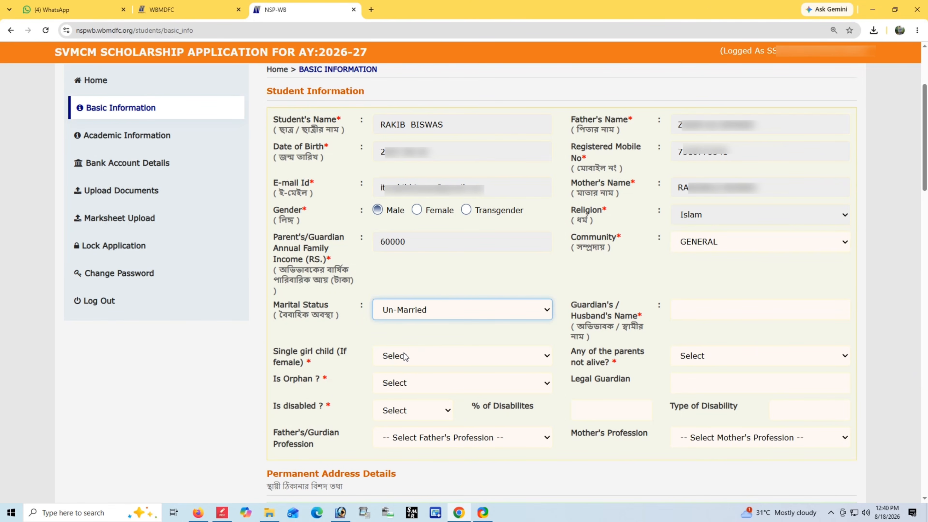
left_click(702, 313)
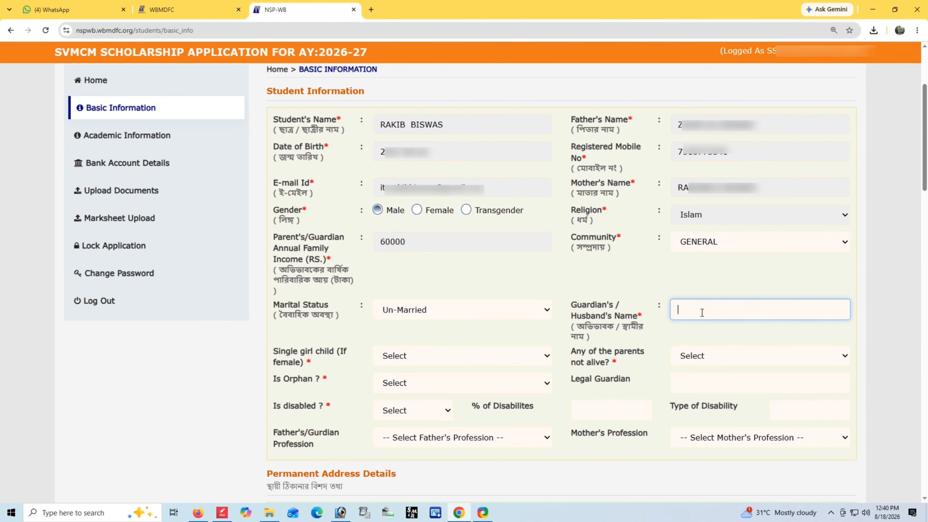
type("Z???WAS")
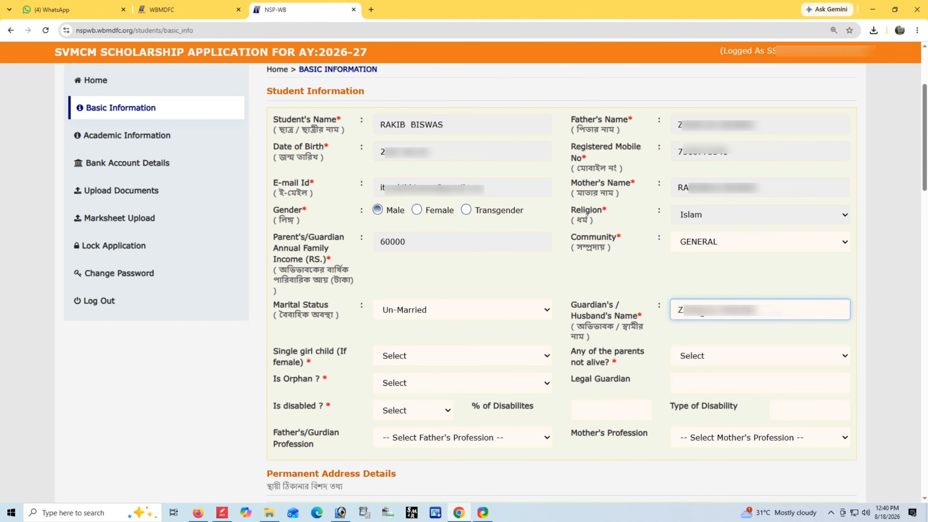
key("BackSpace")
key("BackSpace")
key("BackSpace")
type("WAS")
Step: Answer No for single girl child, parents not alive, orphan and disabled; enter the legal guardian's name
left_click(429, 353)
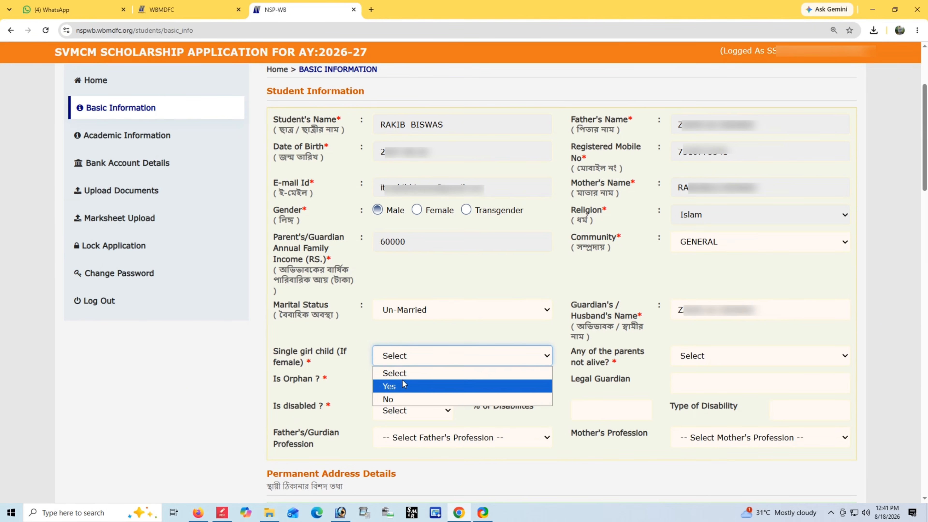
left_click(396, 398)
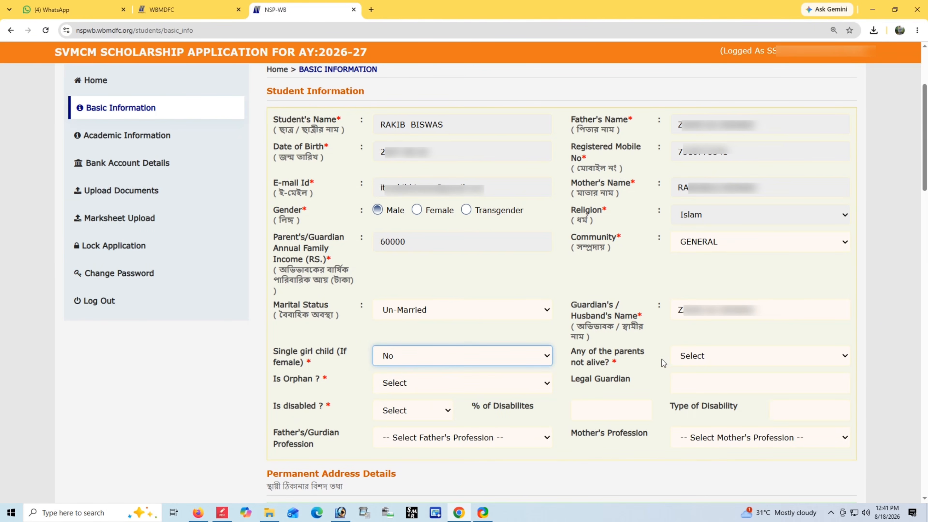
left_click(691, 357)
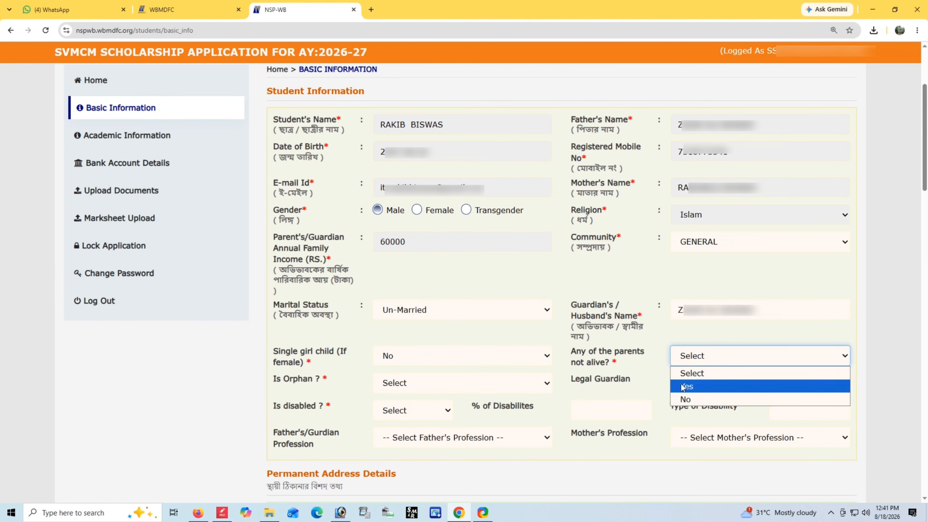
left_click(695, 397)
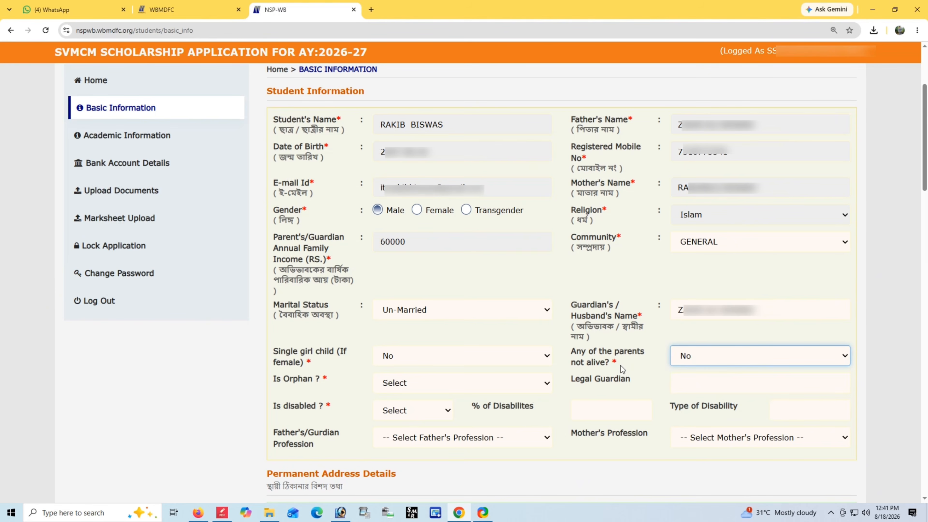
left_click(377, 383)
left_click(391, 427)
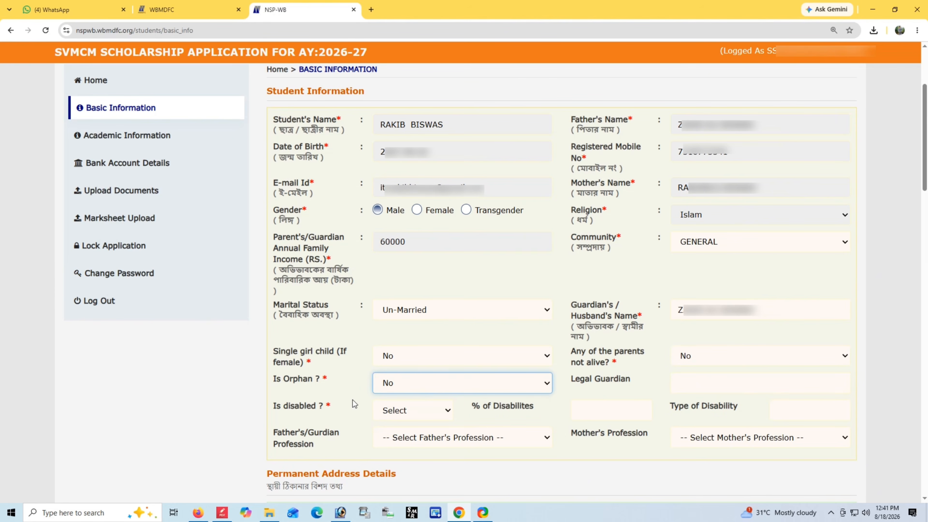
left_click(686, 385)
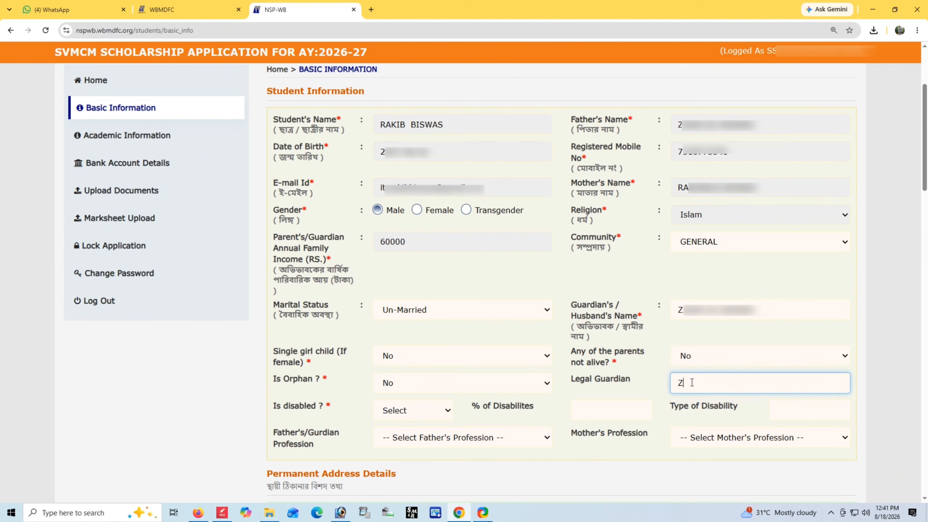
left_click(407, 412)
left_click(431, 451)
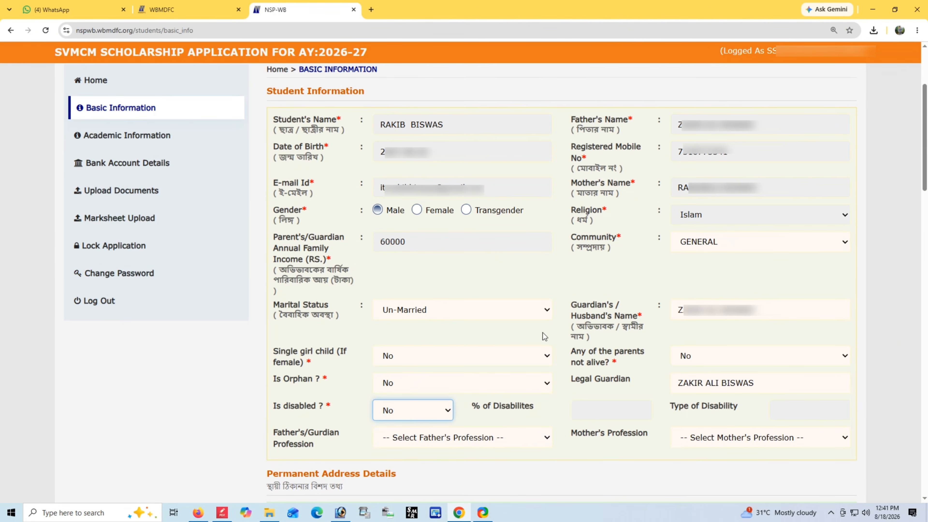
scroll(543, 333, "down", 5)
Step: Choose Self Employed for the father's profession and House Wife for the mother's
scroll(543, 332, "down", 3)
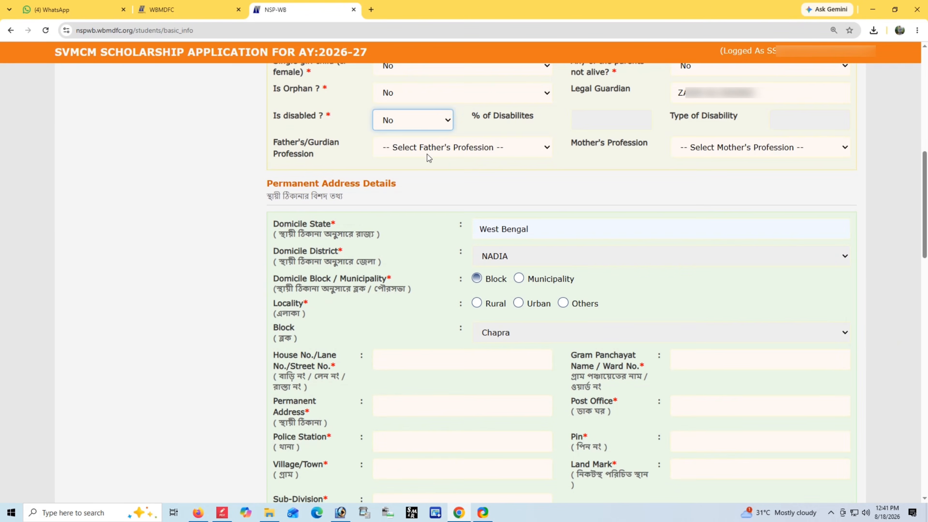
left_click(437, 149)
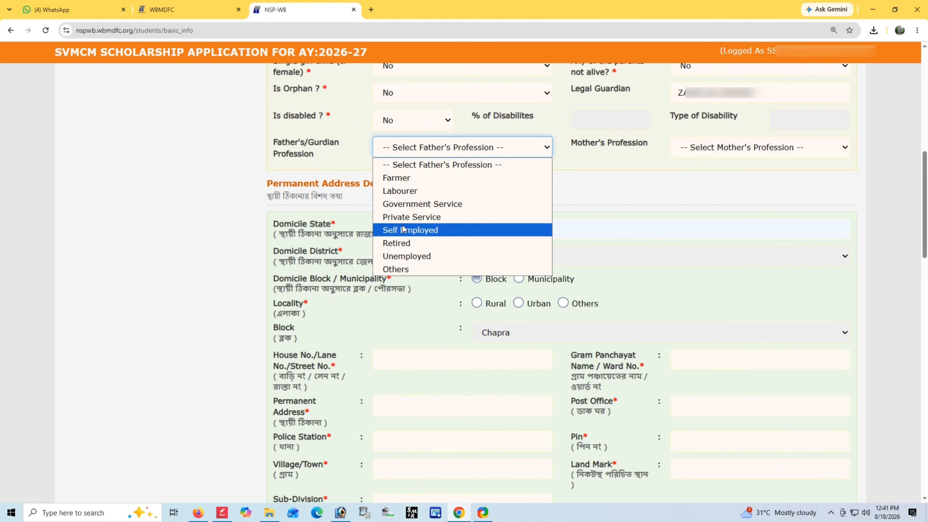
left_click(420, 230)
left_click(711, 151)
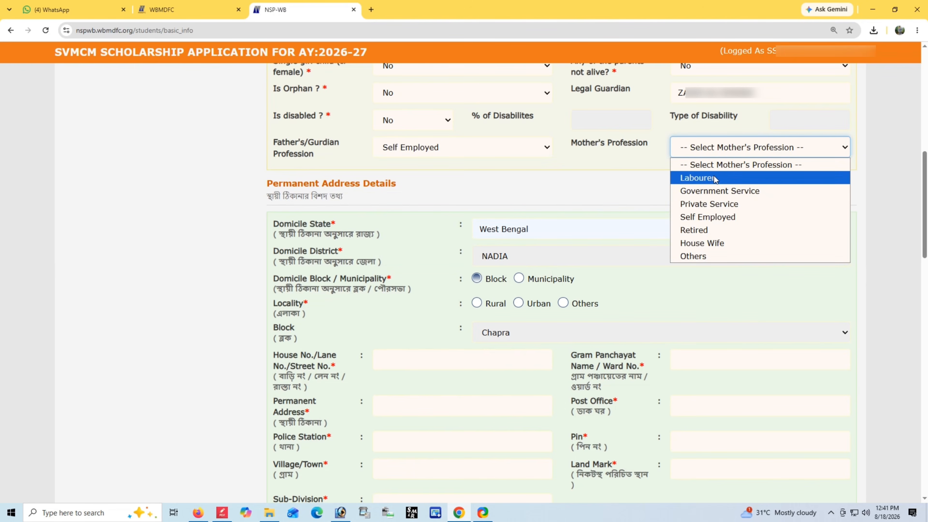
left_click(694, 244)
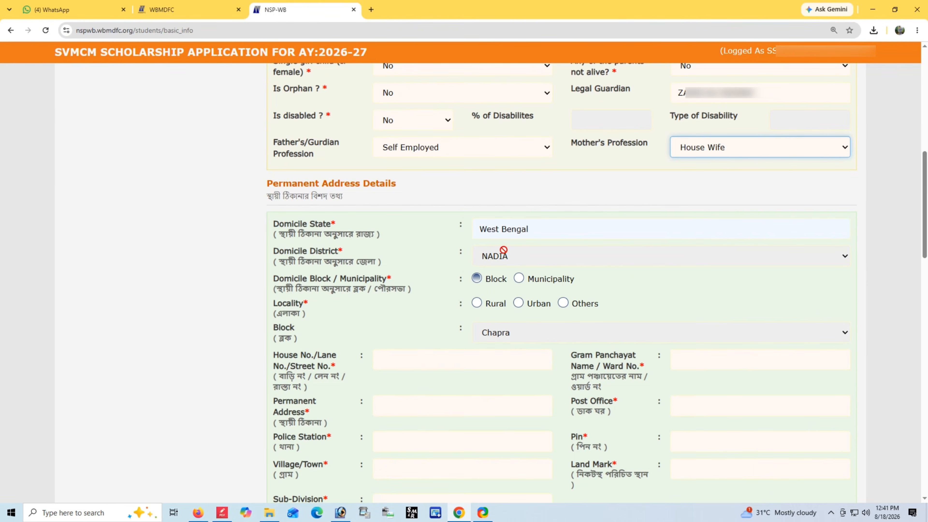
scroll(508, 256, "down", 4)
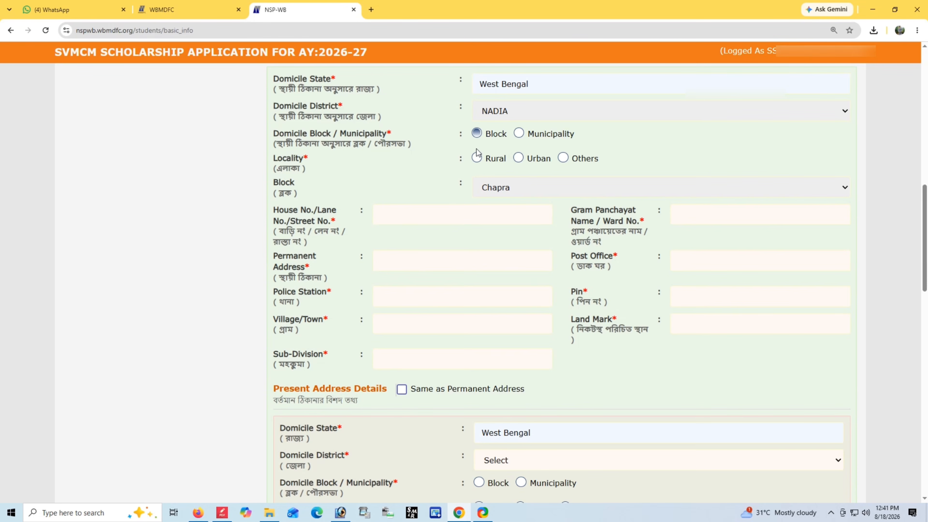
Step: Mark the locality Rural and enter house number, Gram Panchayat, permanent address and police station CHAPRA
left_click(477, 161)
left_click(422, 220)
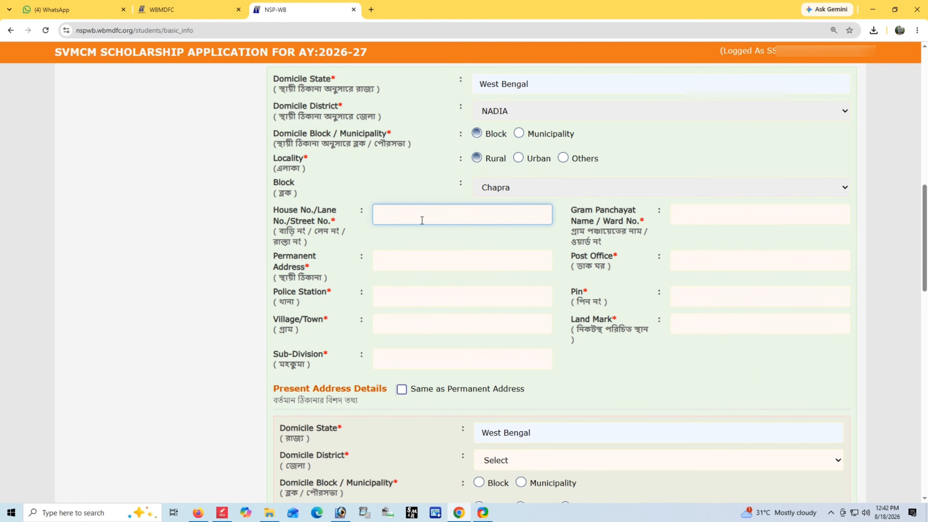
type("••••••••••,")
key("Tab")
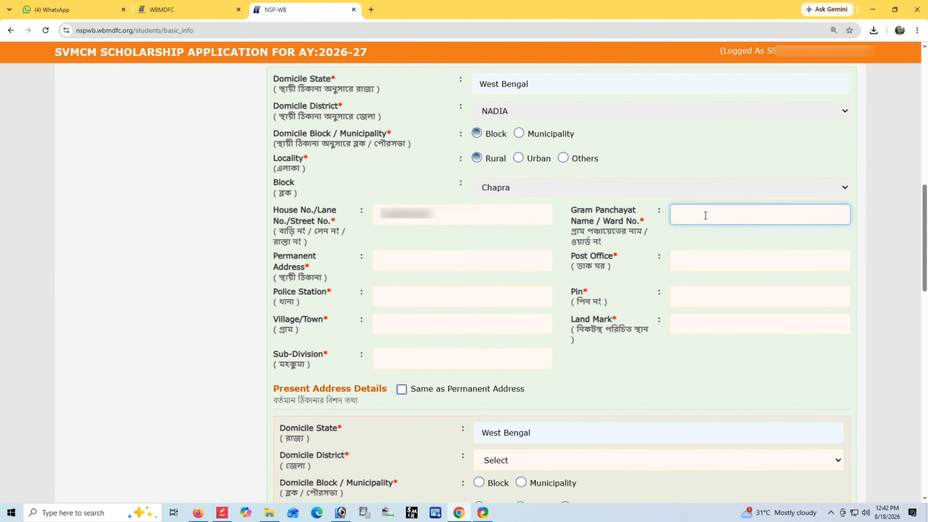
type("KALINGA")
key("Tab")
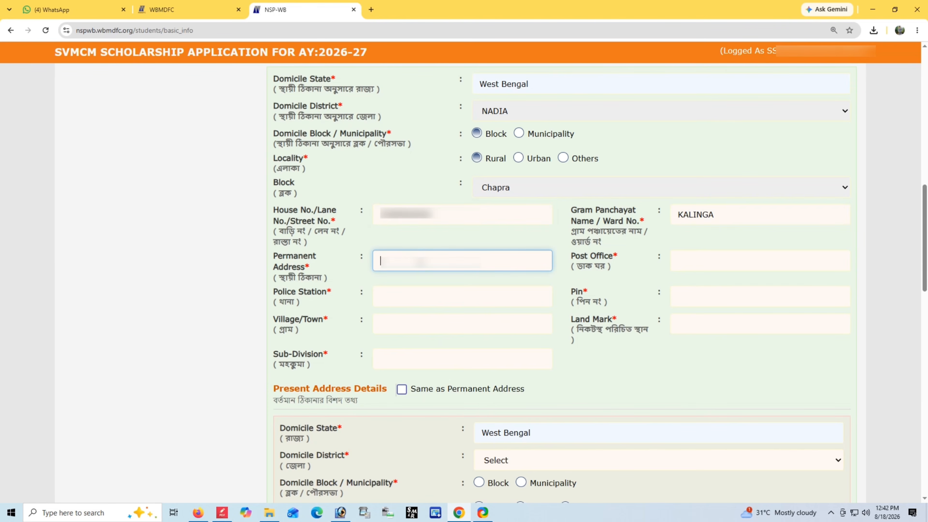
left_click(449, 223)
left_click(418, 267)
type("...")
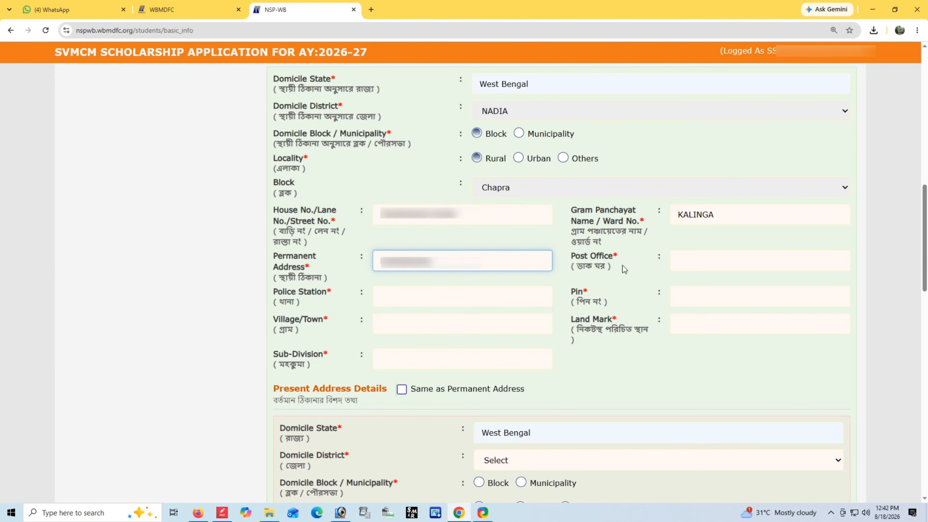
key("Tab")
type("CHAPRA")
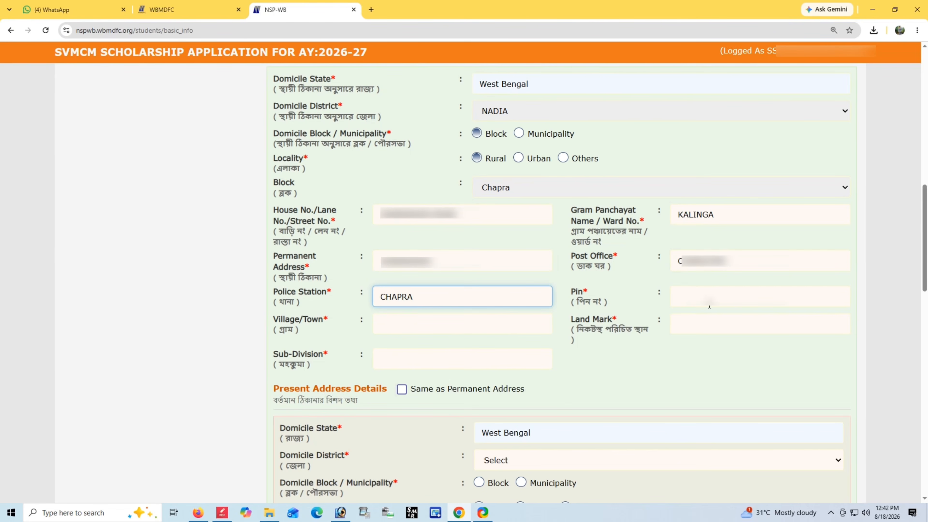
Step: Enter pin code, village and landmark, set sub-division KRISHNAGAR, and reuse it as present address
left_click(709, 302)
type("7")
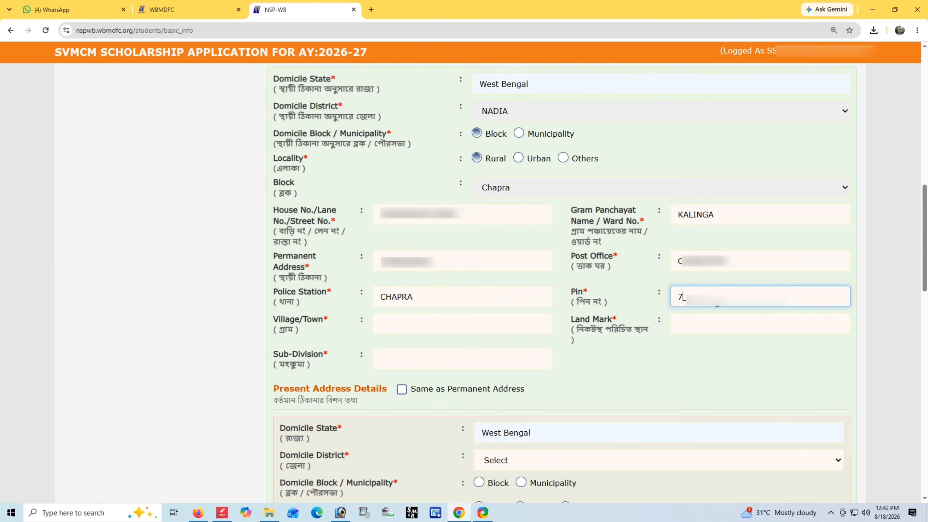
type("4")
left_click(431, 323)
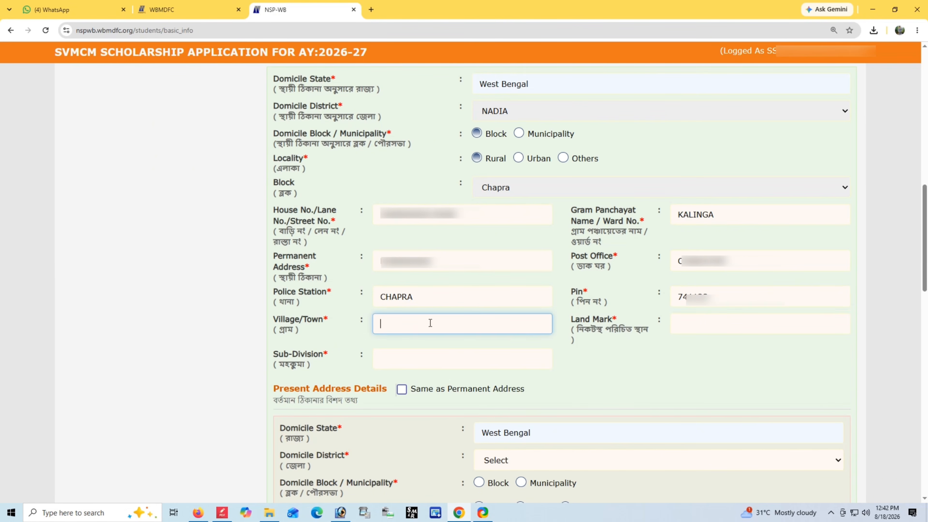
type("KUKRADAHAR")
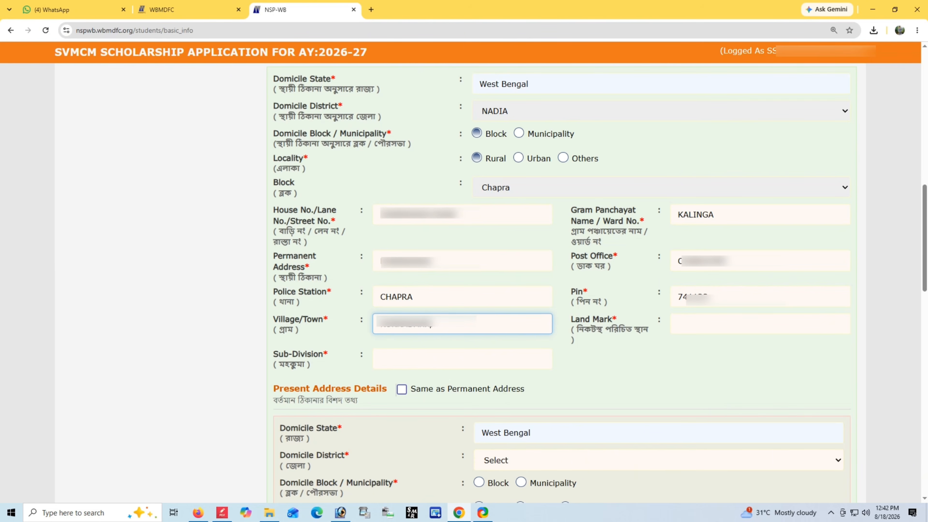
left_click(703, 320)
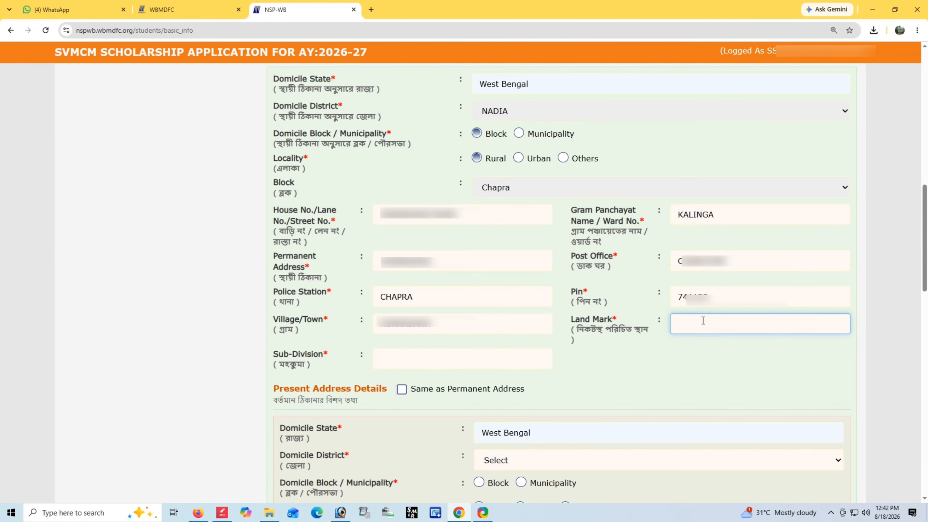
type("PRIMARY SCHOOL")
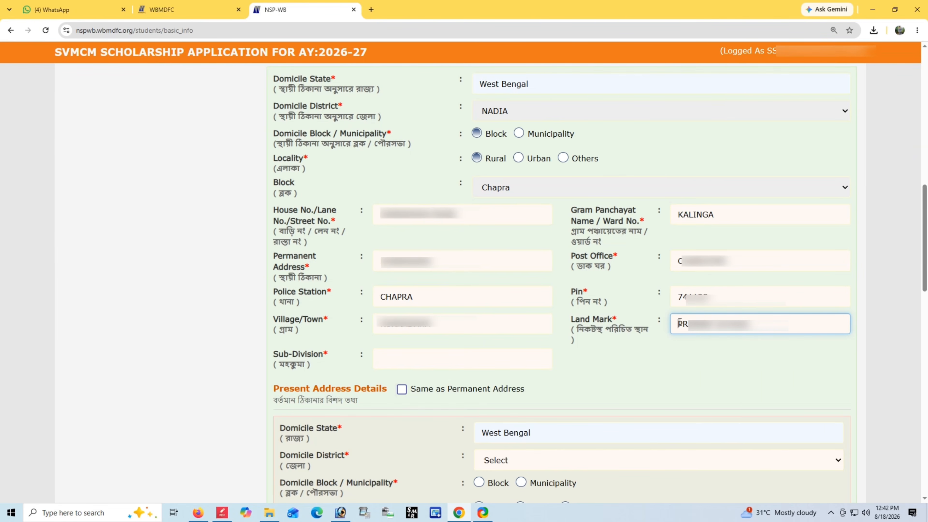
type("KU…OOL")
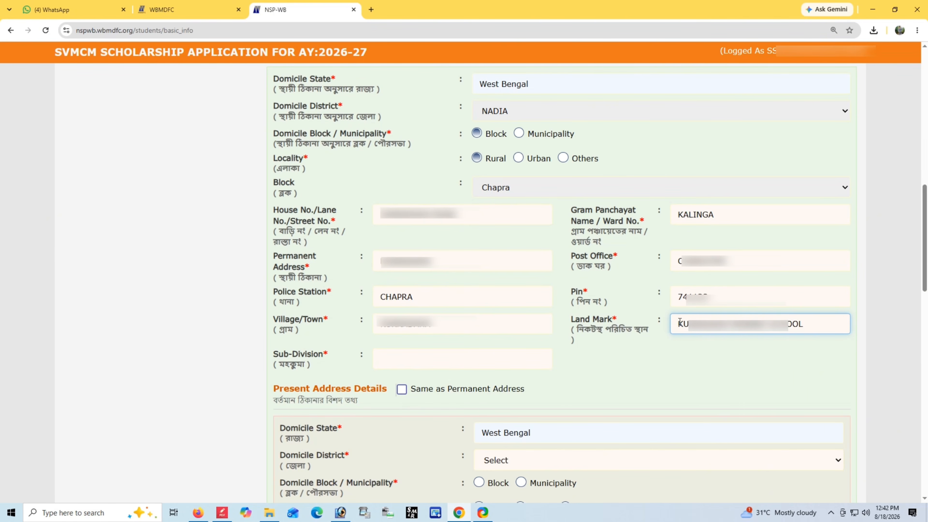
left_click(417, 354)
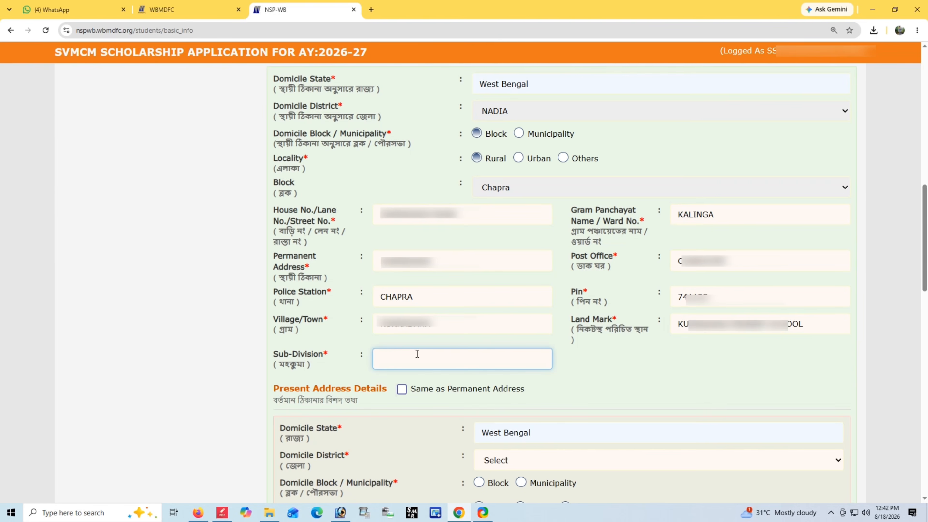
type("KRISHNAGAR")
left_click(402, 389)
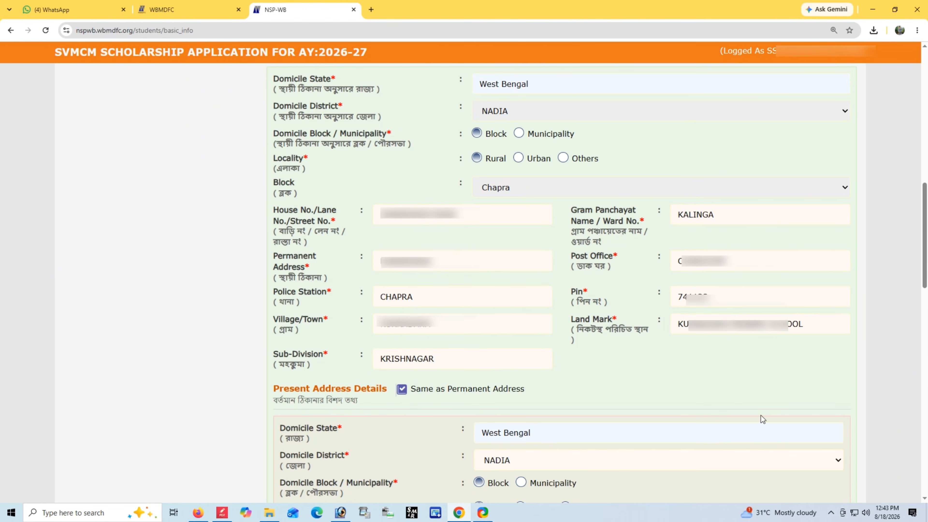
Step: Scroll down to Other Information with the page zoomed out to 110%
scroll(752, 379, "down", 5)
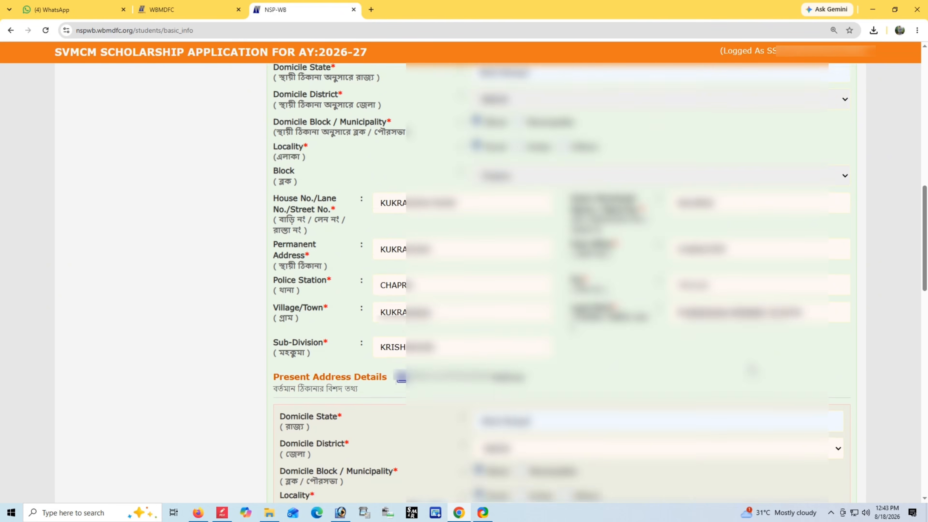
scroll(751, 366, "down", 2)
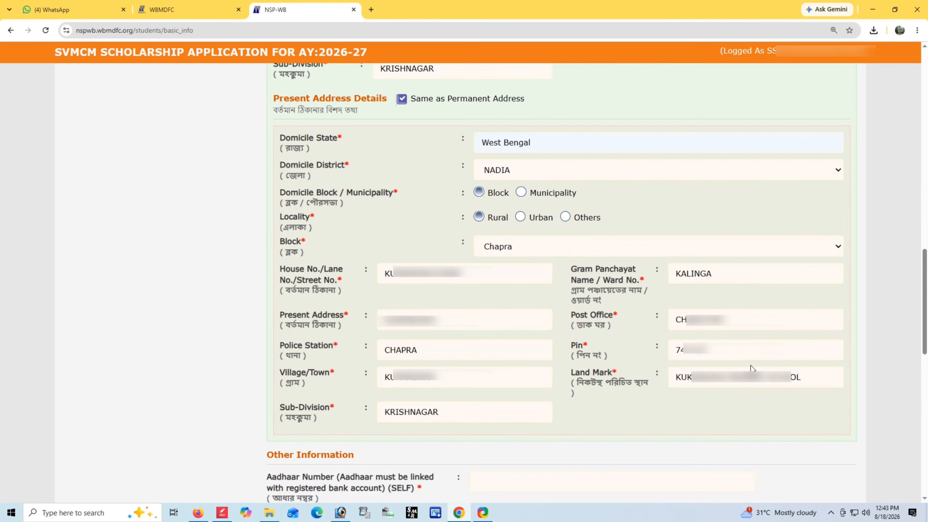
scroll(641, 296, "down", 8)
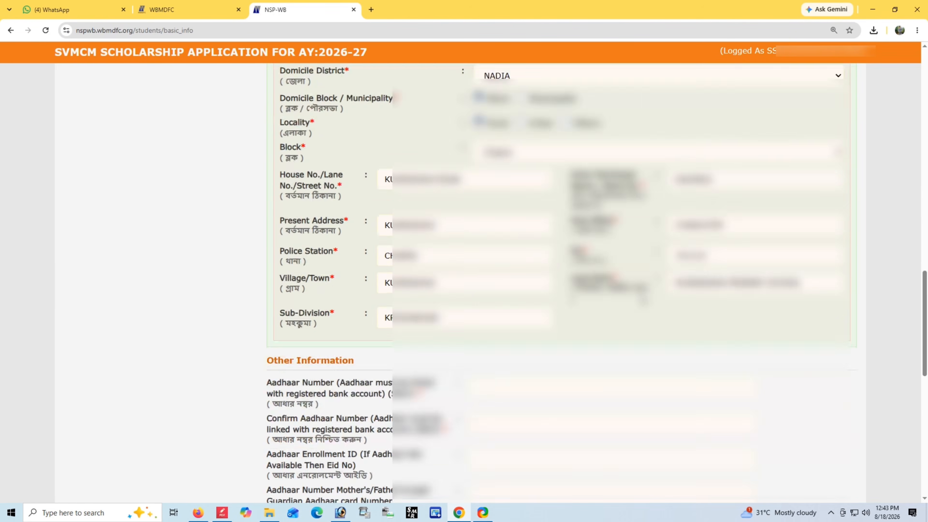
scroll(463, 243, "down", 1)
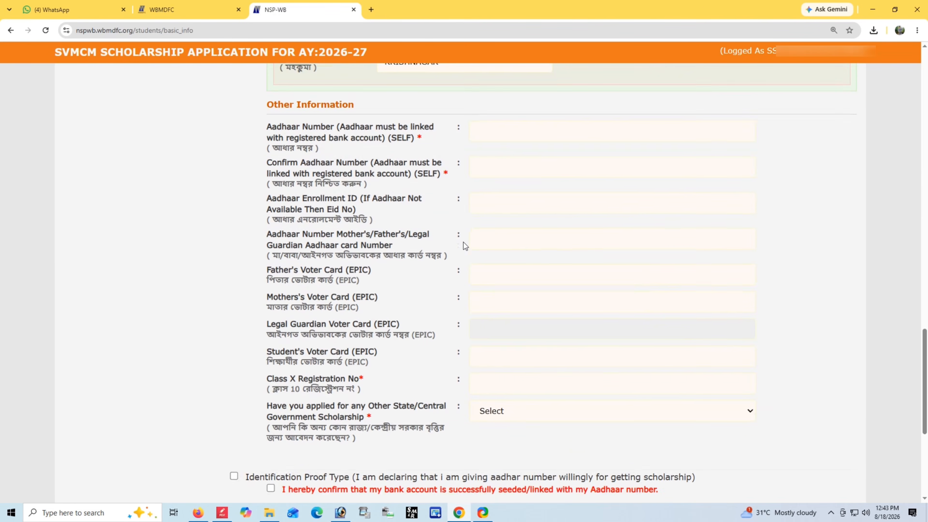
key("ctrl+minus")
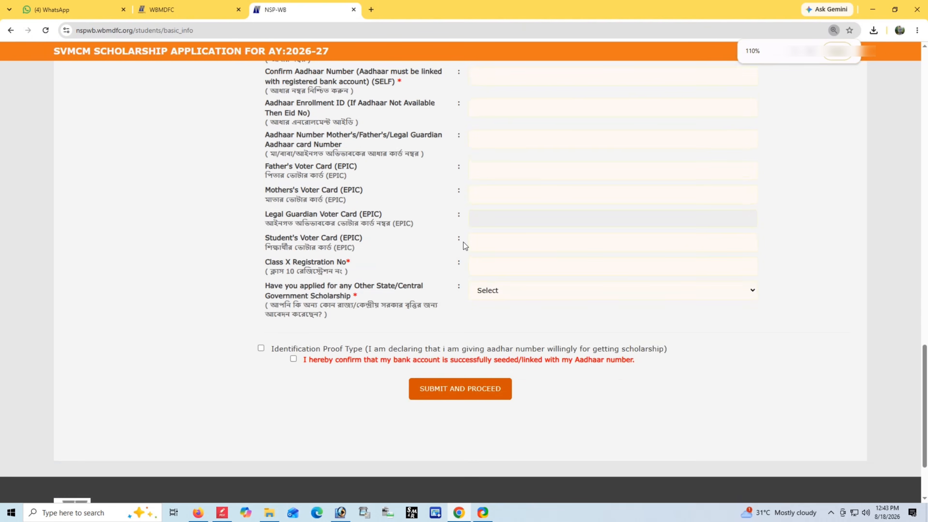
scroll(463, 242, "up", 2)
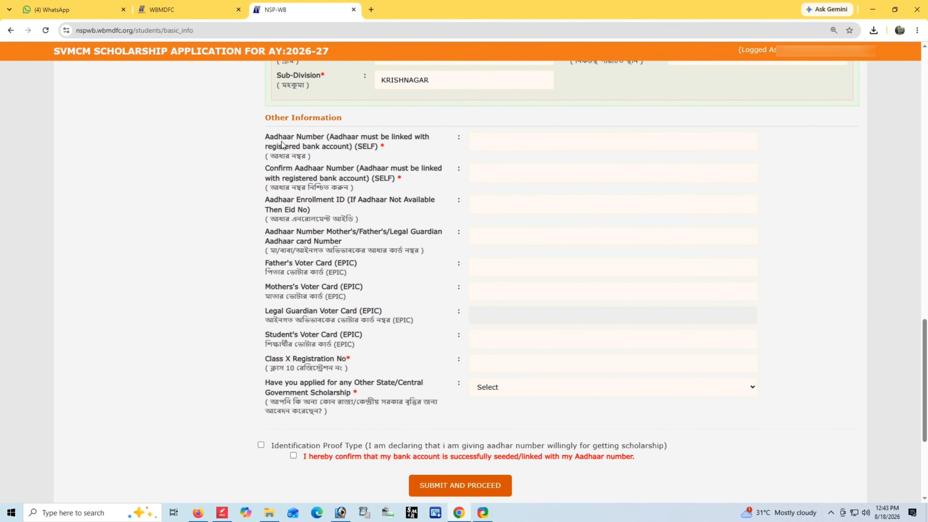
left_click(492, 137)
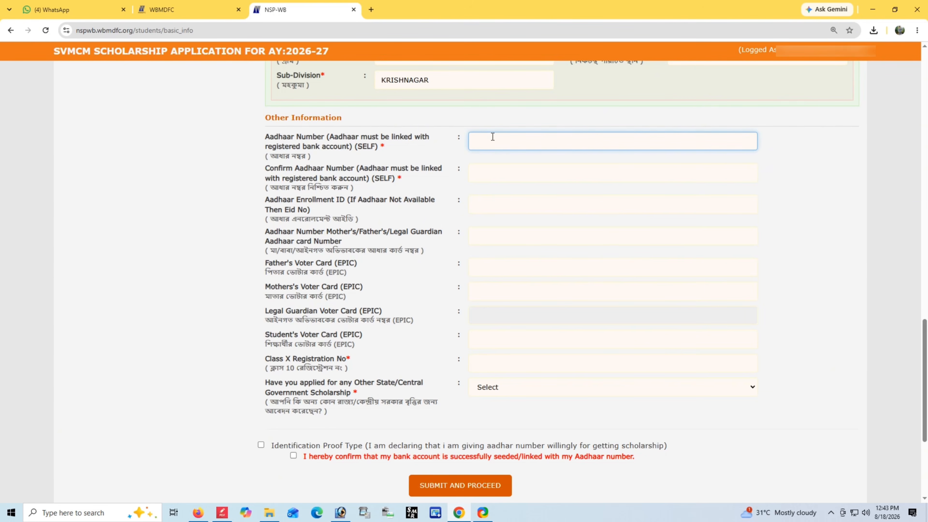
Step: Enter and confirm the Aadhaar number, finish voter card details, accept both declarations, and submit
type("••••••••")
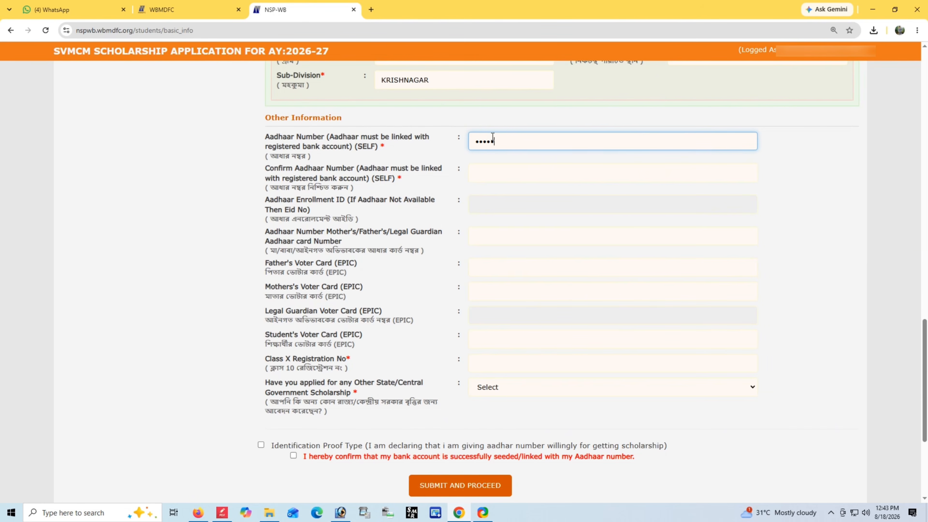
type("••••")
left_click(514, 167)
type("••••")
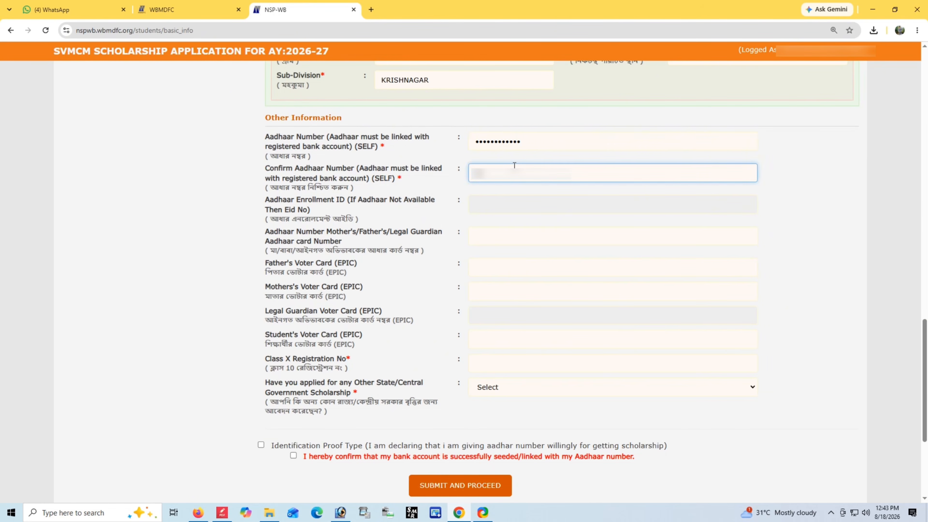
type("••••••••")
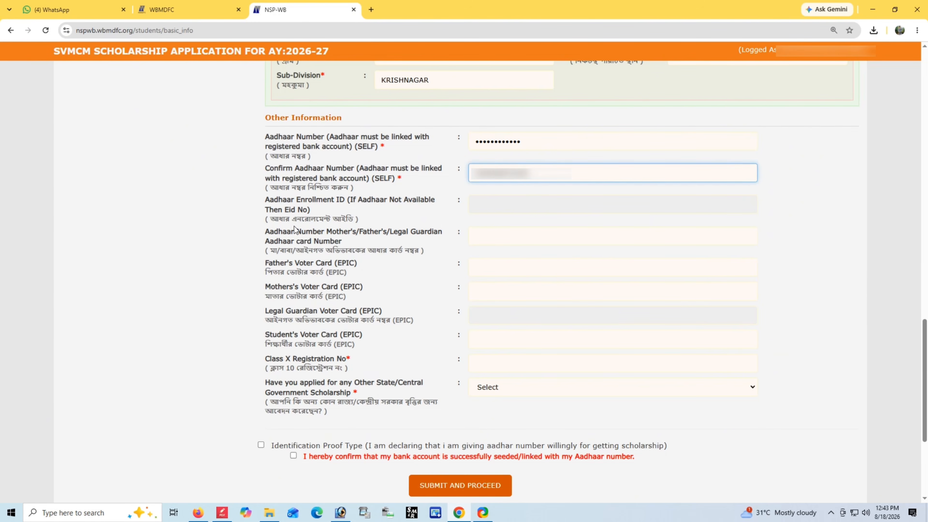
left_click(227, 223)
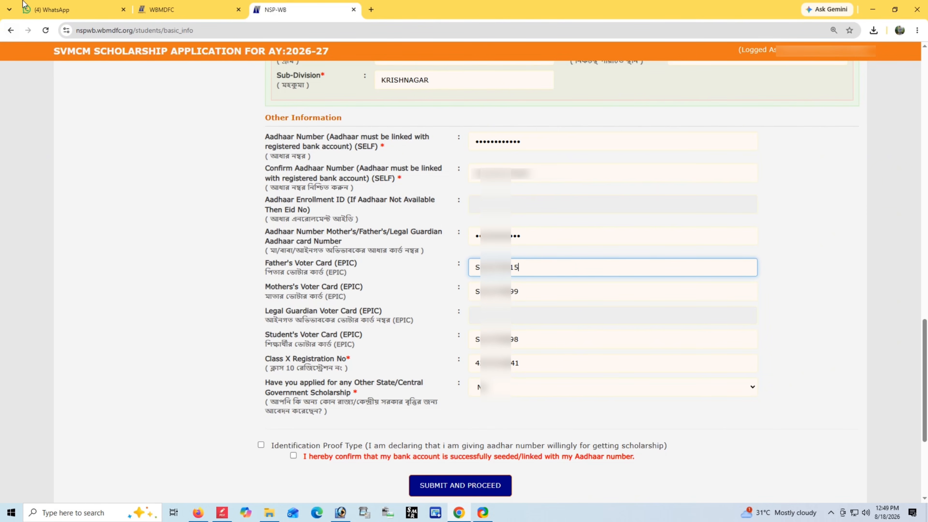
left_click(228, 385)
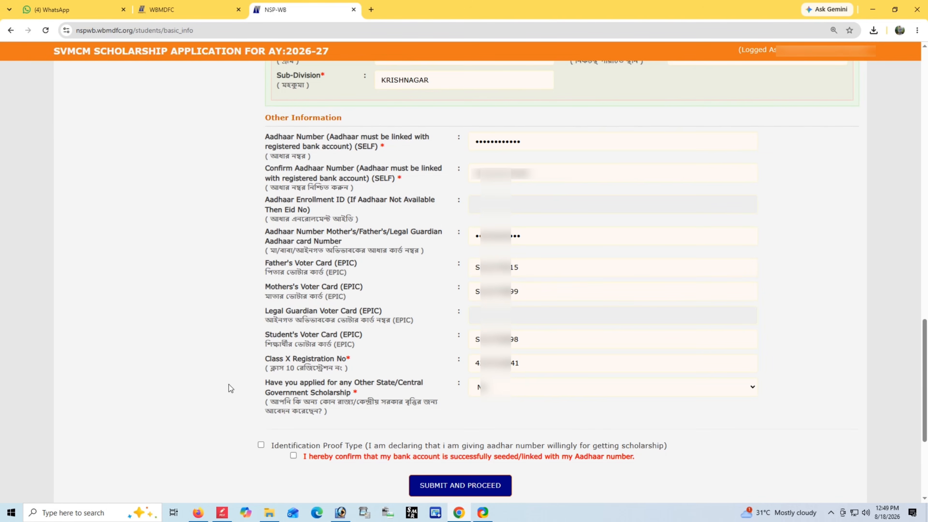
left_click(261, 445)
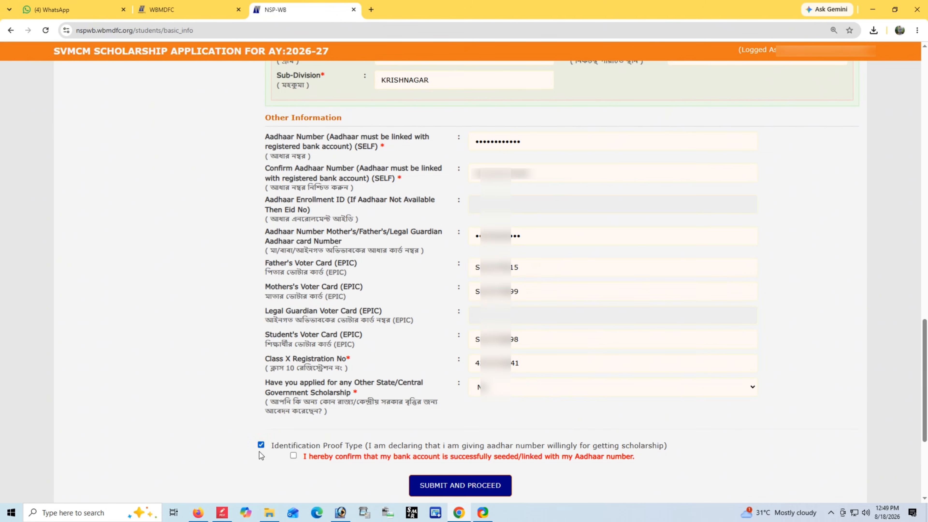
left_click(293, 456)
left_click(447, 484)
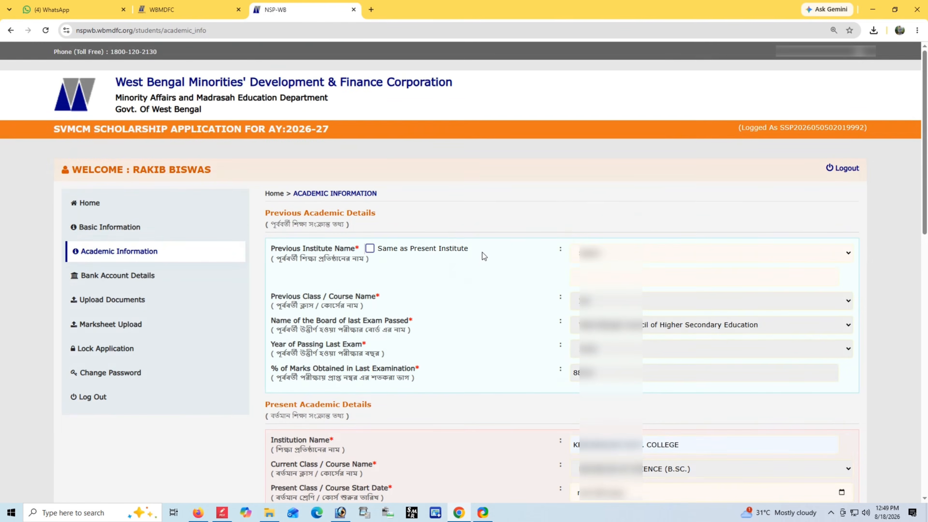
Step: Choose the previous institute's state and type the previous high school's name
scroll(482, 252, "down", 4)
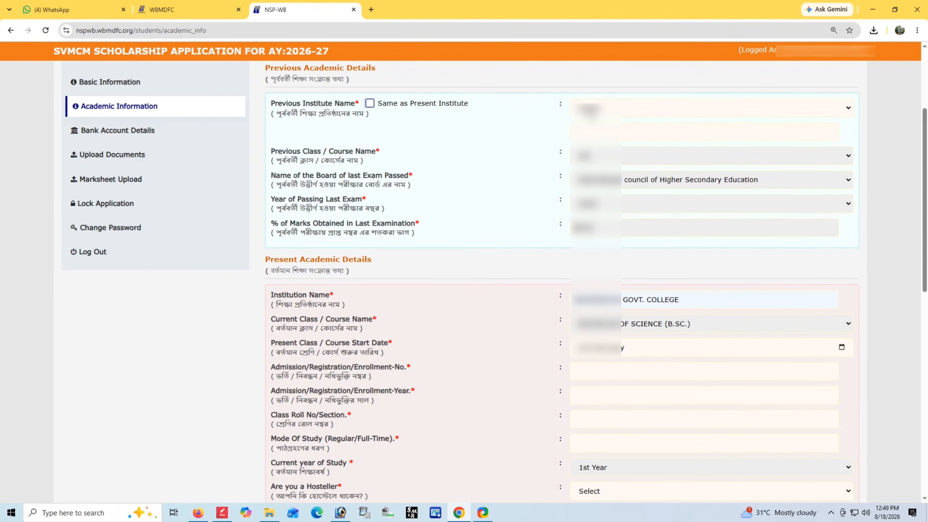
left_click(590, 110)
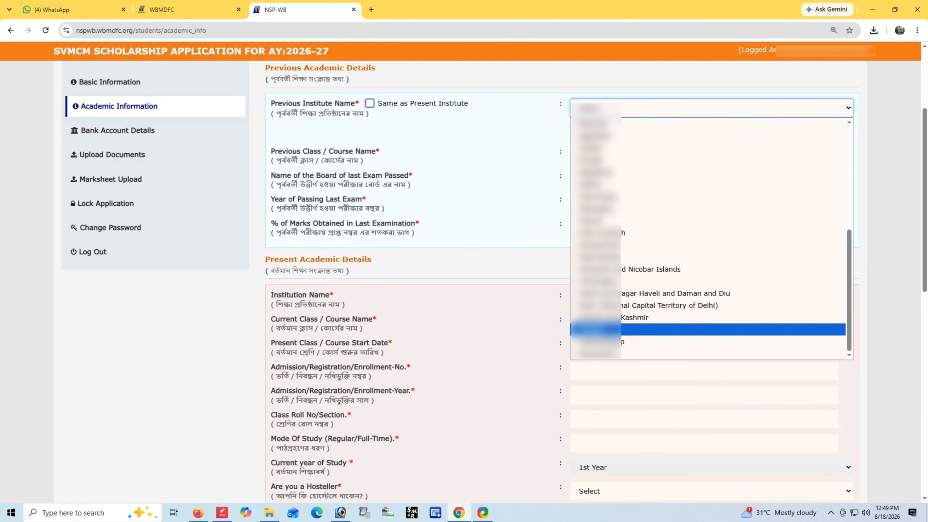
left_click(601, 258)
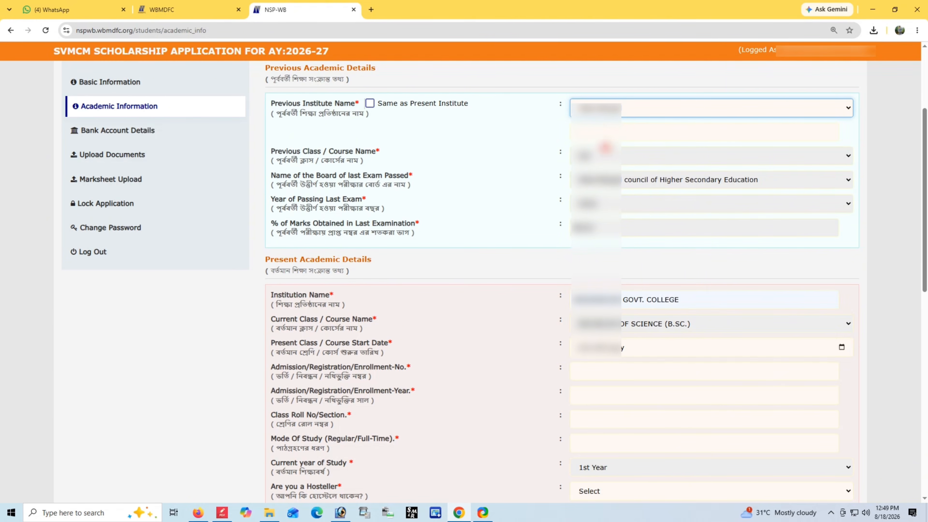
left_click(604, 135)
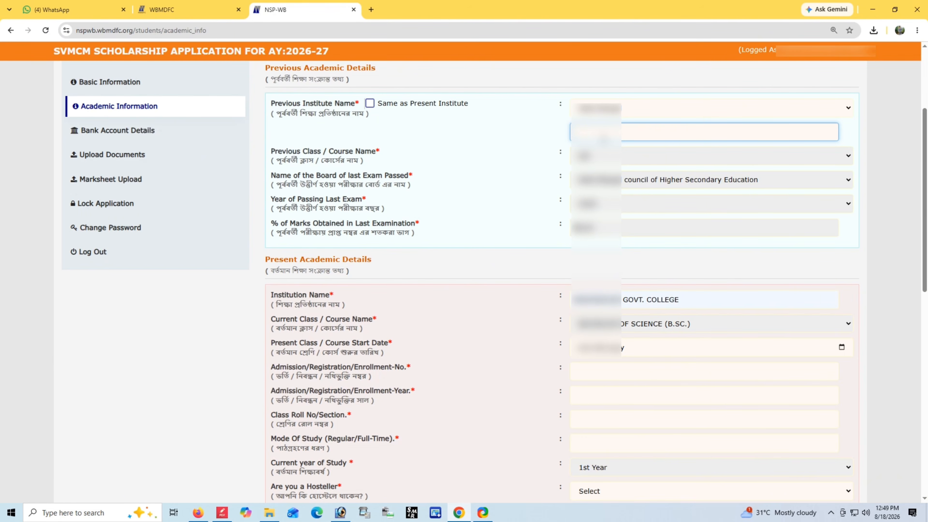
type("???????????o")
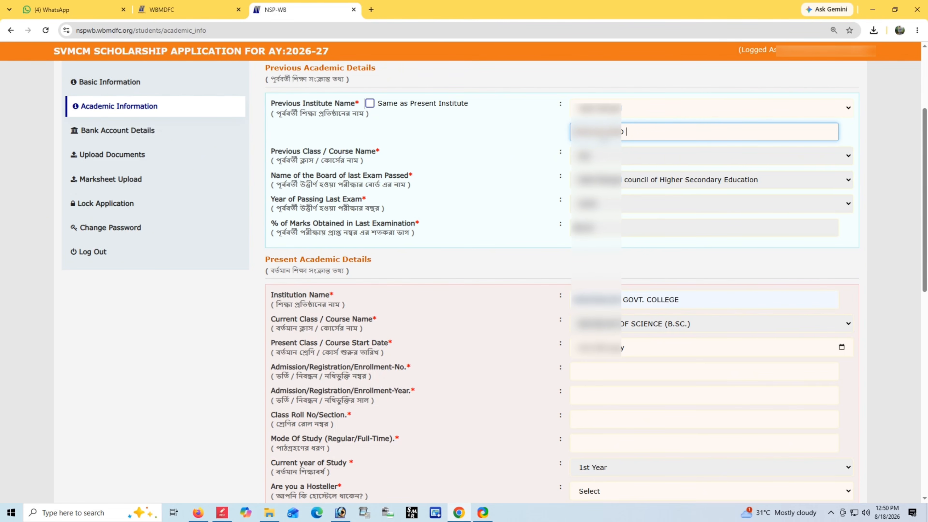
type(" HIGH SCHOOL")
left_click(500, 202)
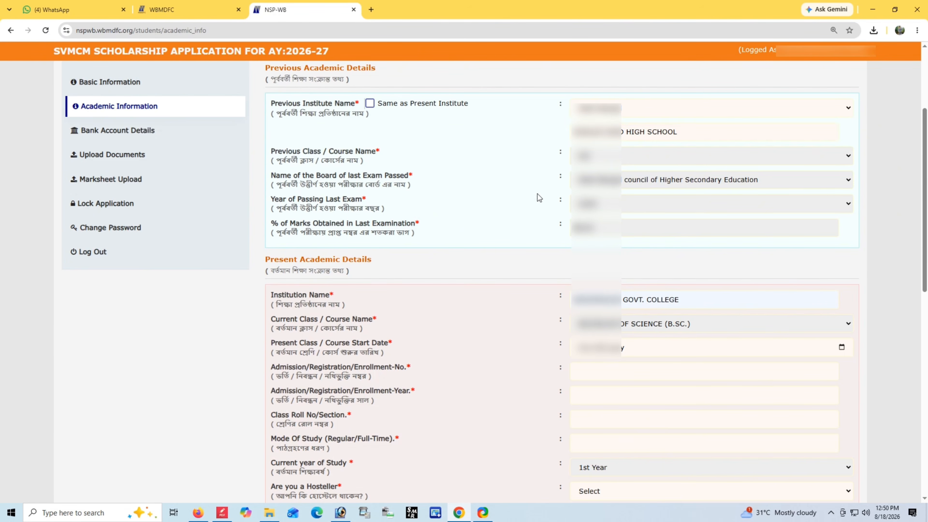
scroll(537, 194, "down", 5)
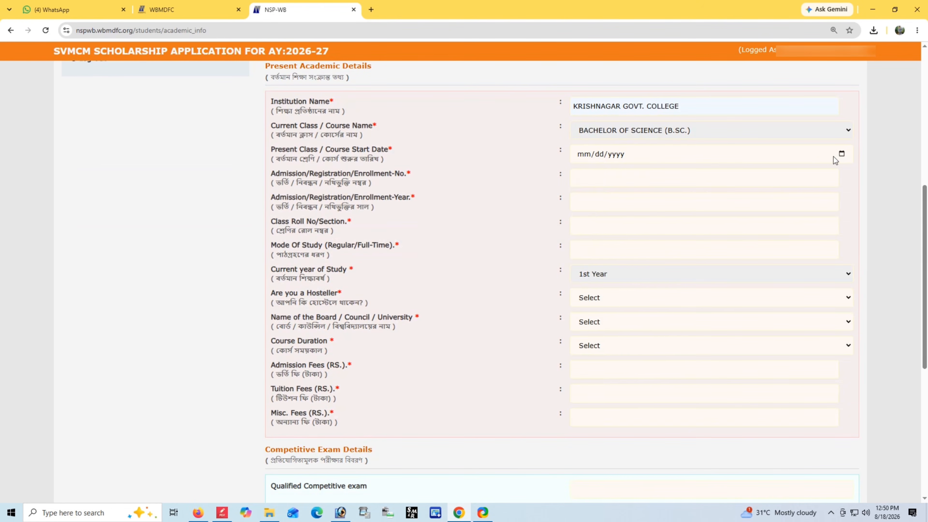
Step: Set the course start date to 06/12/2026 and enter the admission number
left_click(841, 153)
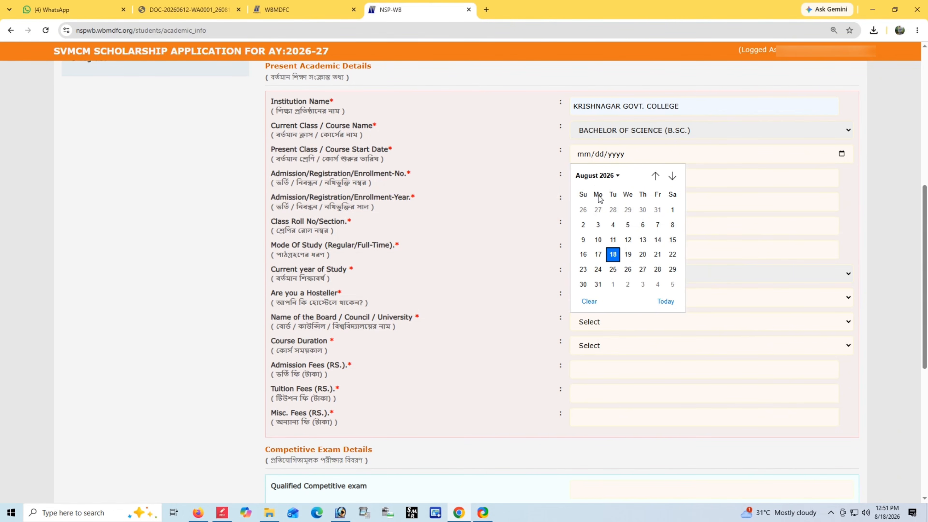
left_click(614, 177)
left_click(611, 227)
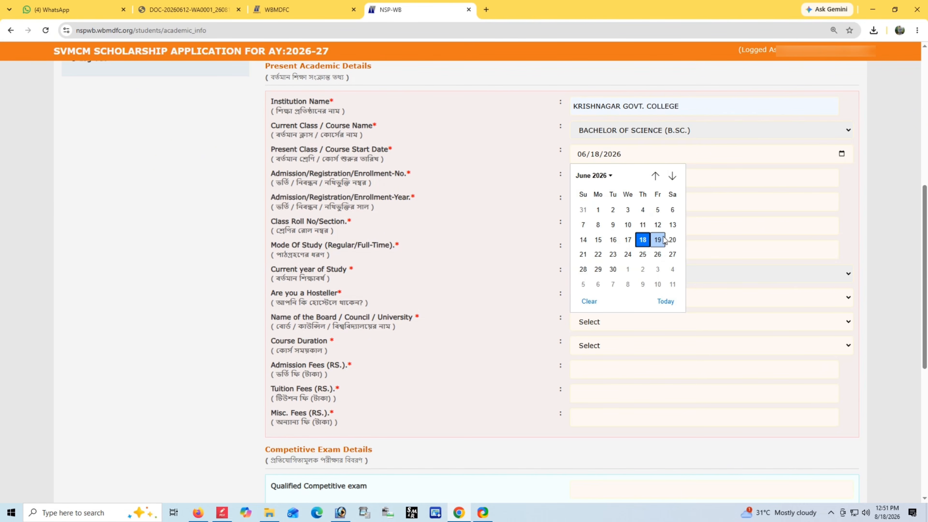
left_click(658, 224)
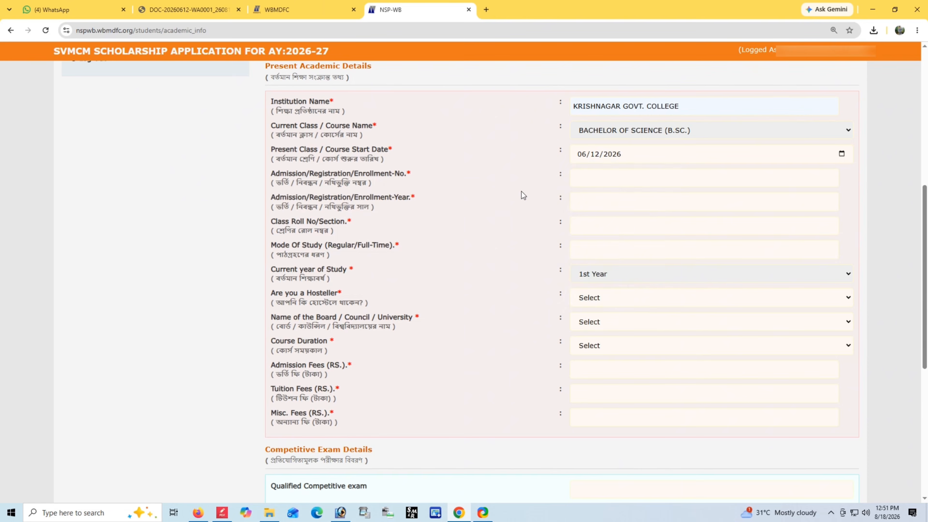
left_click(587, 179)
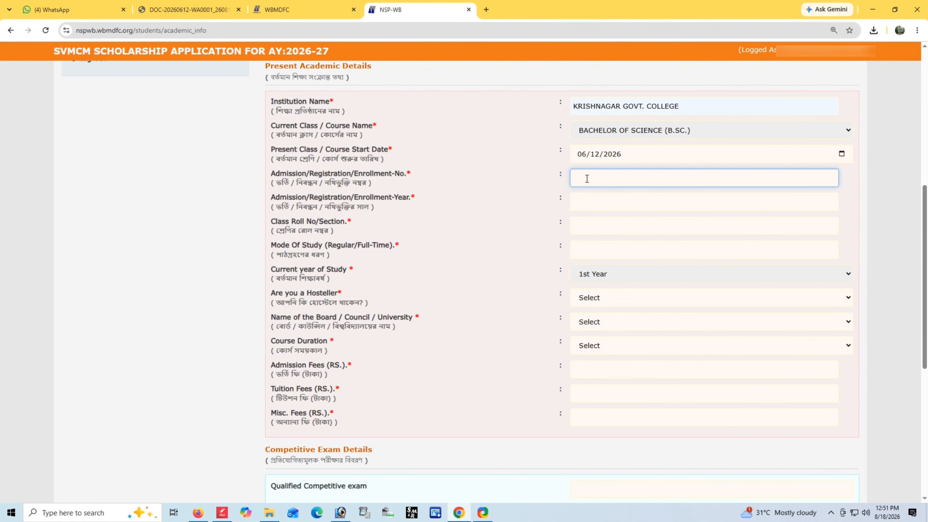
type("ND/20*******")
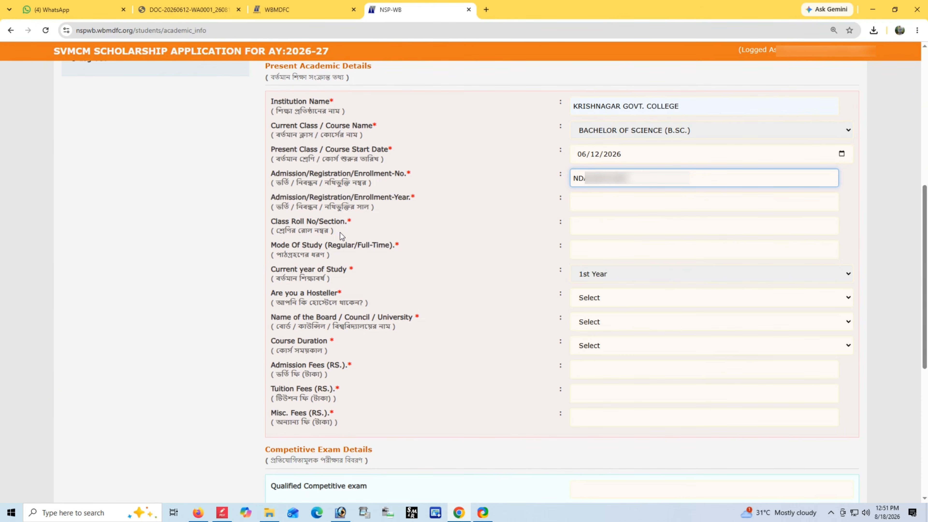
Step: Enter enrollment year 2026 and mode of study REGULAR
left_click(589, 205)
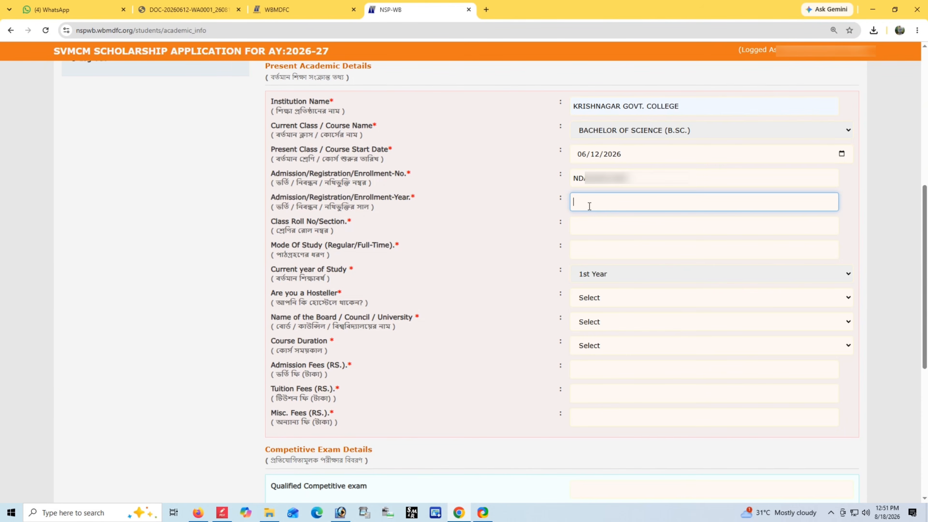
type("2026")
left_click(462, 234)
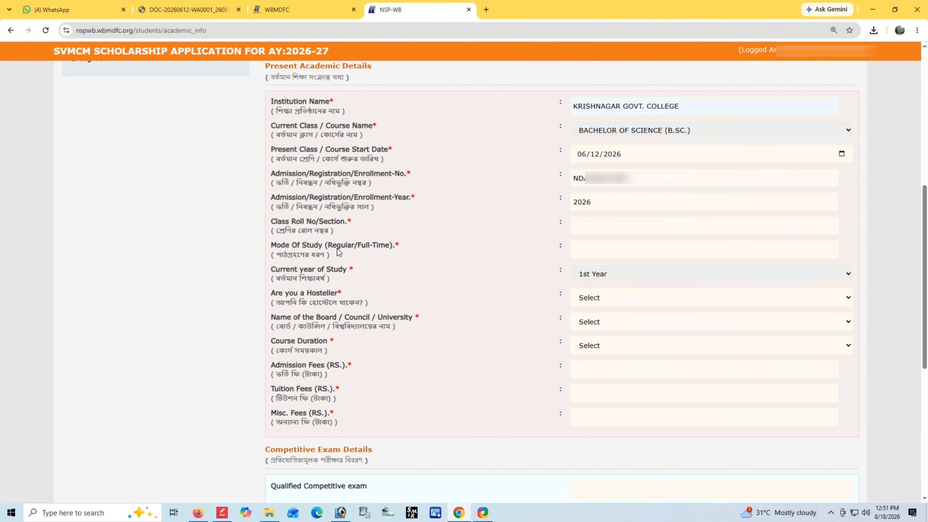
left_click(596, 246)
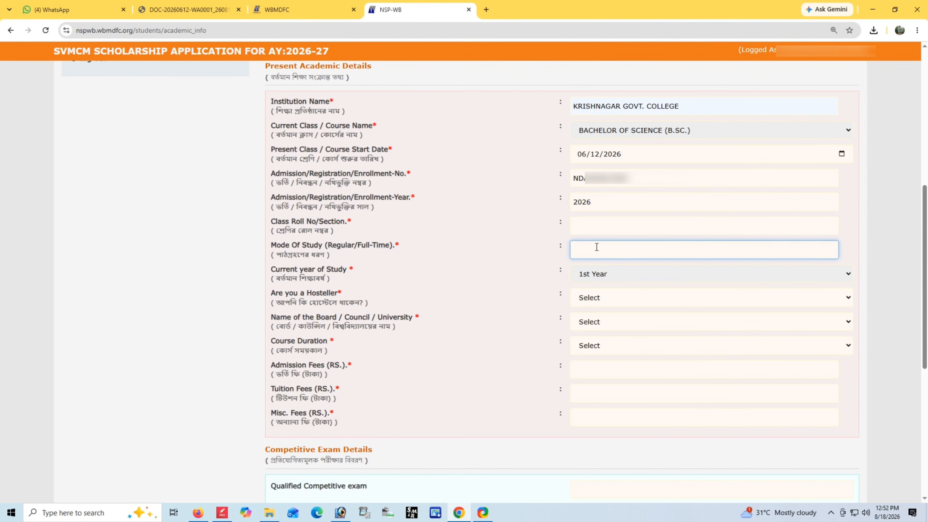
type("REGULAR")
left_click(527, 246)
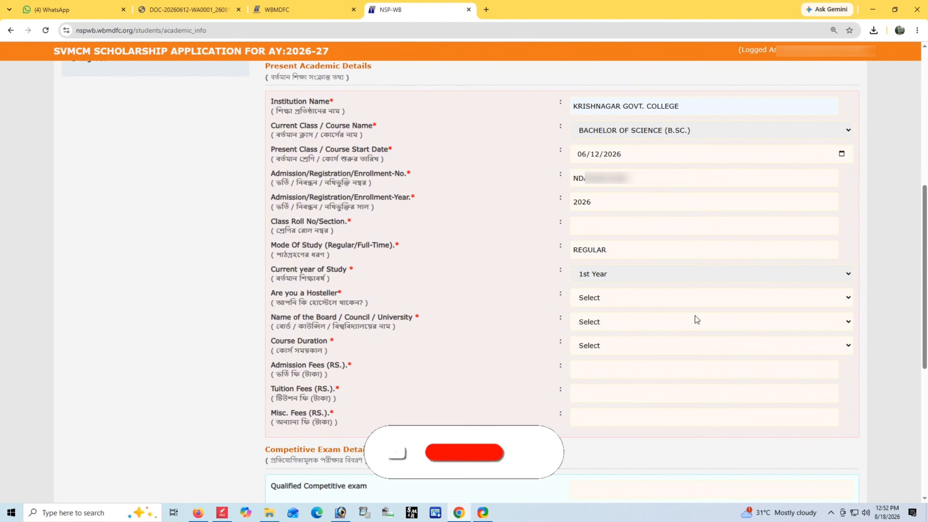
Step: Answer NO for hosteller, choose KALYANI UNIVERSITY, and set the course duration to 4 Year
left_click(608, 302)
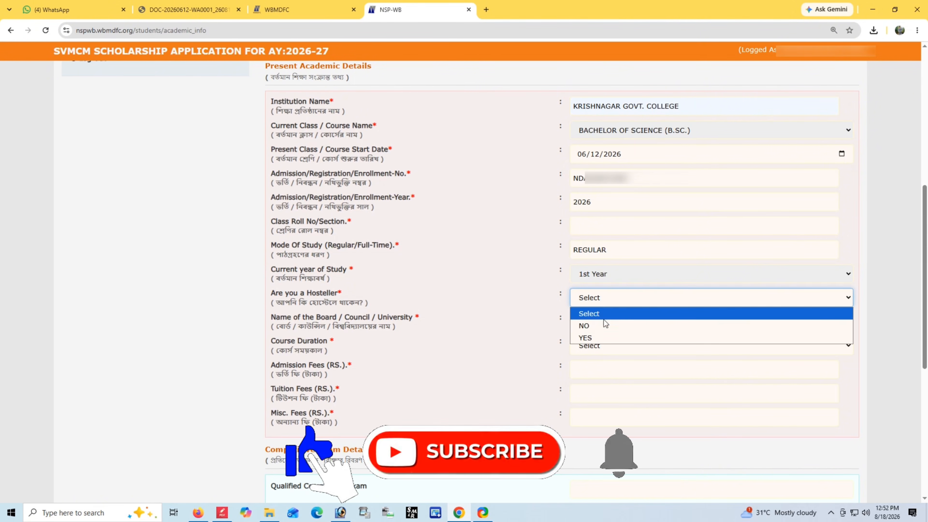
left_click(598, 326)
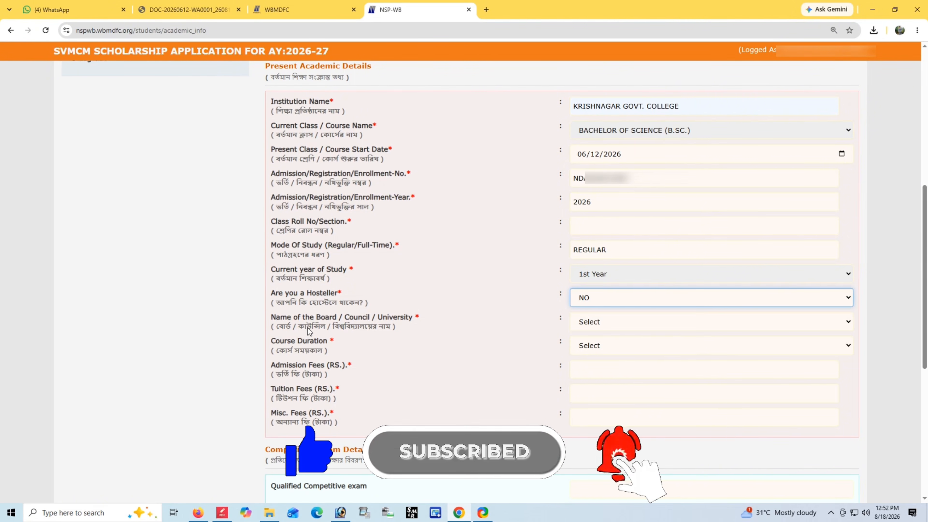
left_click(580, 320)
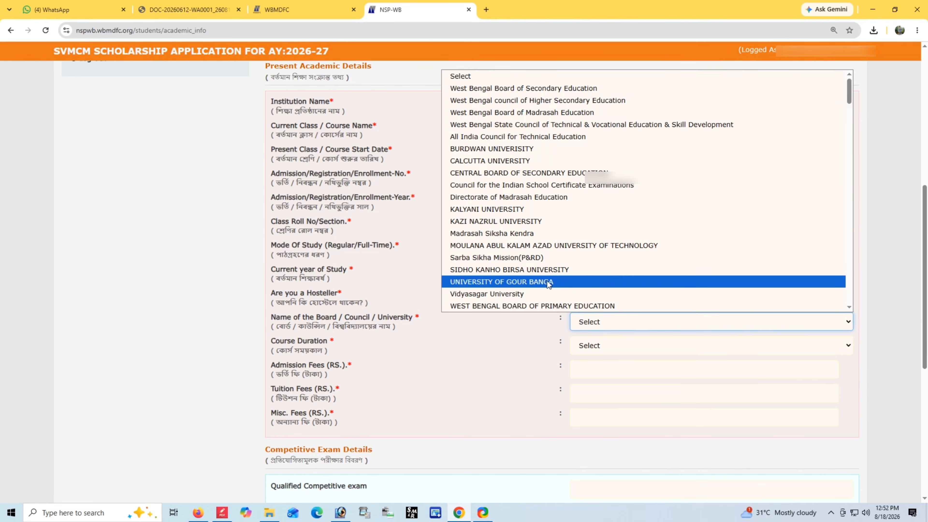
scroll(526, 252, "down", 10)
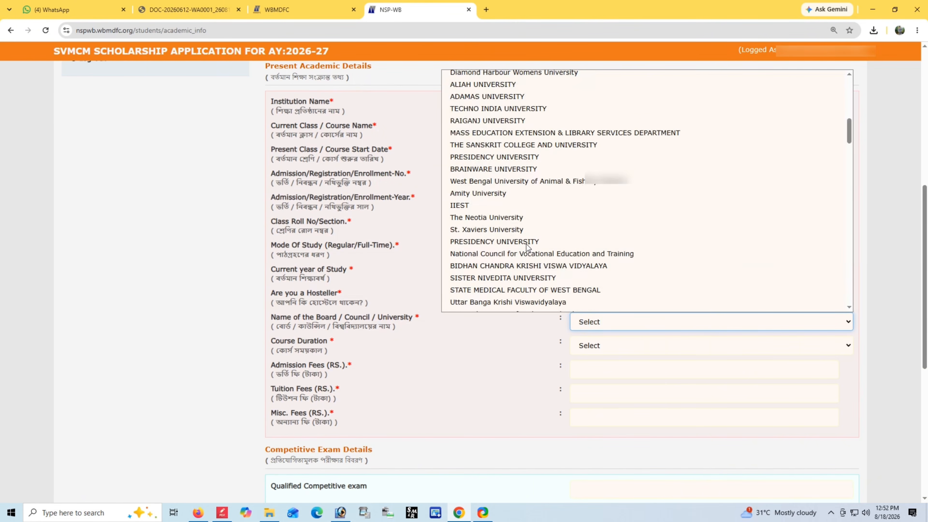
scroll(528, 248, "down", 15)
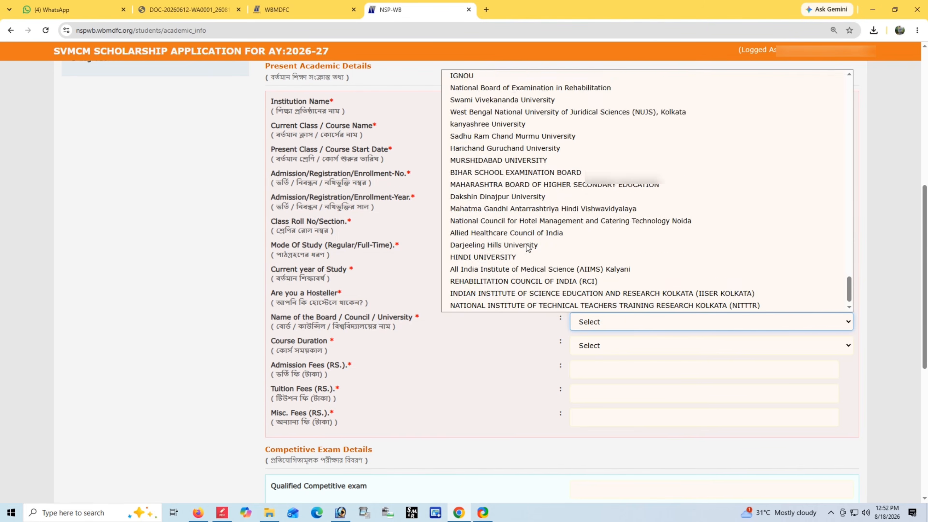
scroll(526, 249, "up", 12)
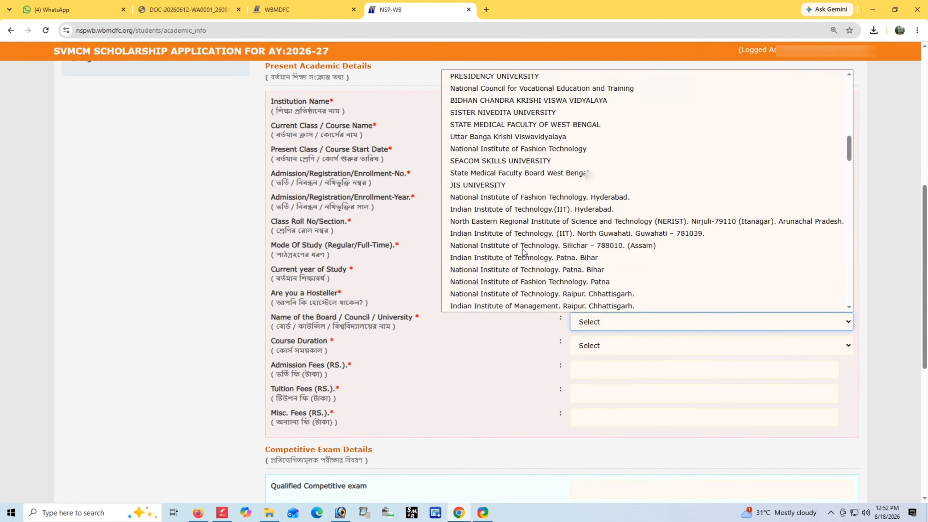
scroll(524, 253, "up", 10)
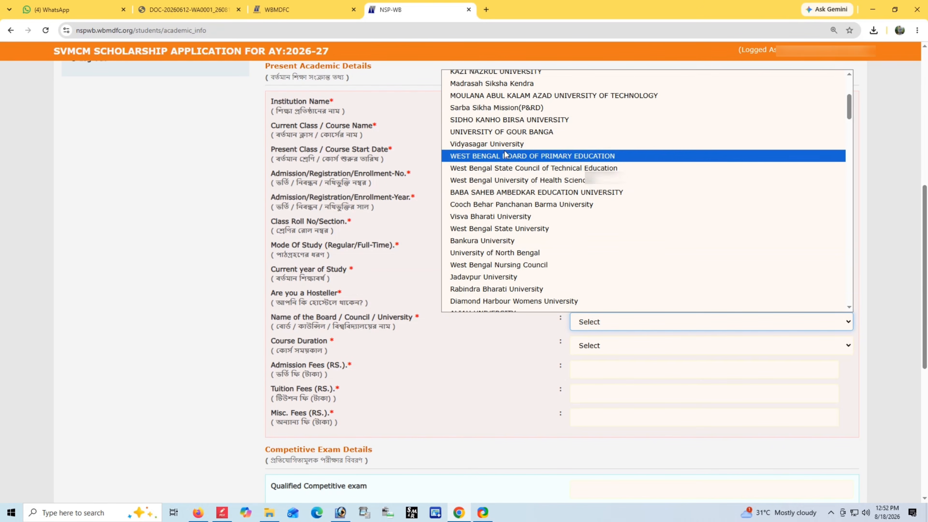
left_click(492, 209)
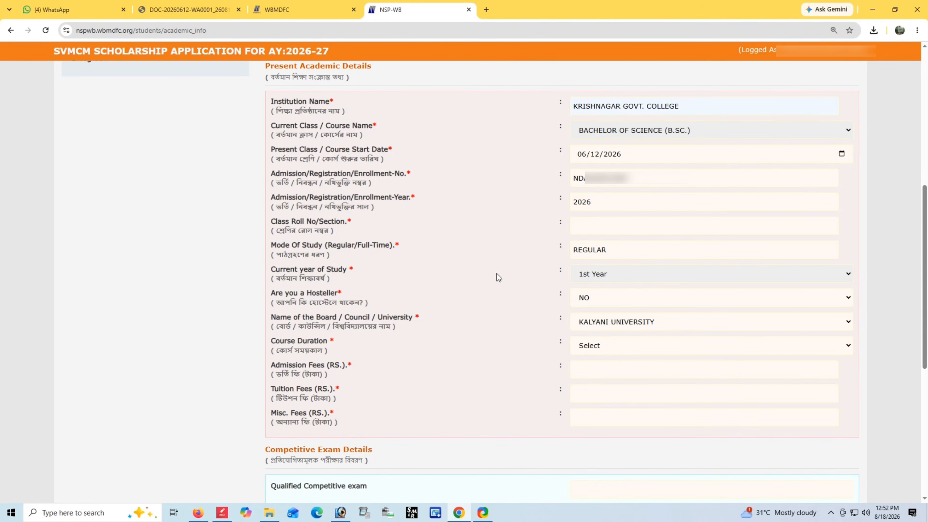
left_click(593, 348)
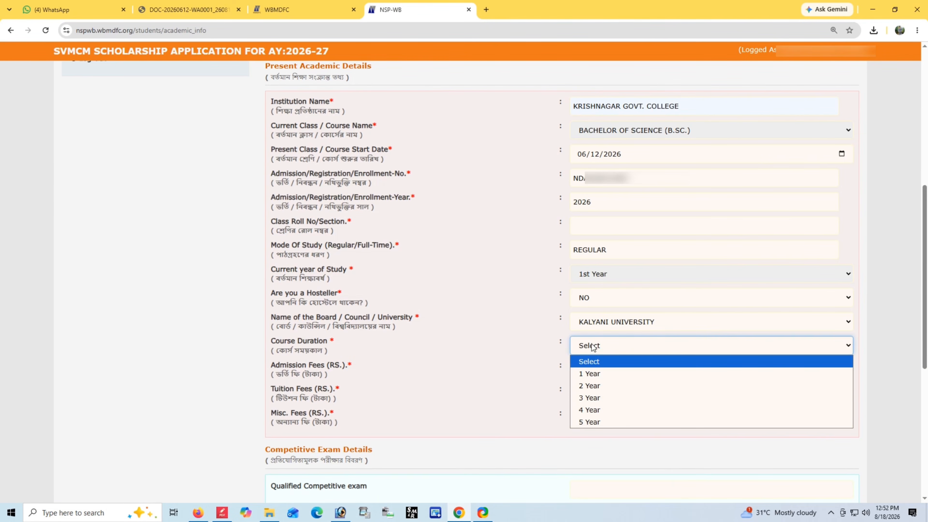
left_click(592, 410)
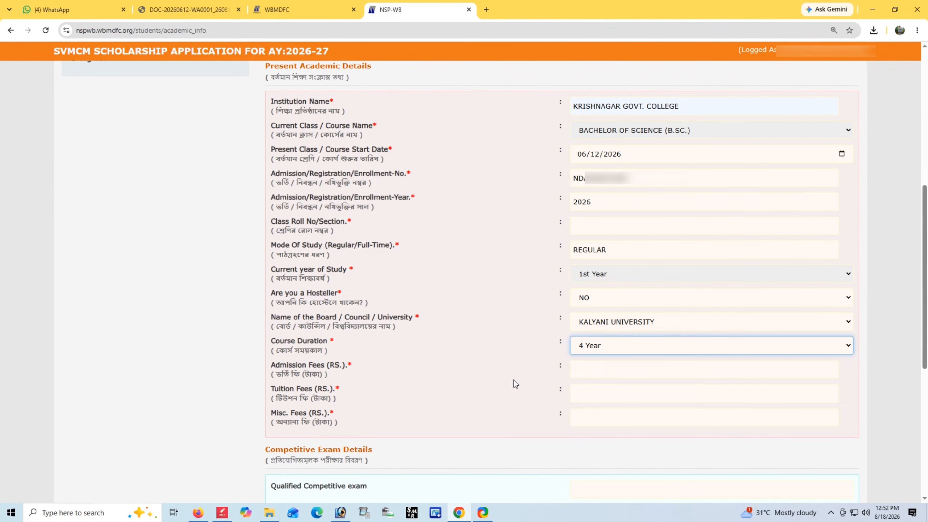
Step: Enter admission fee 1601, tuition and miscellaneous fees 000, section A, and submit
left_click(580, 370)
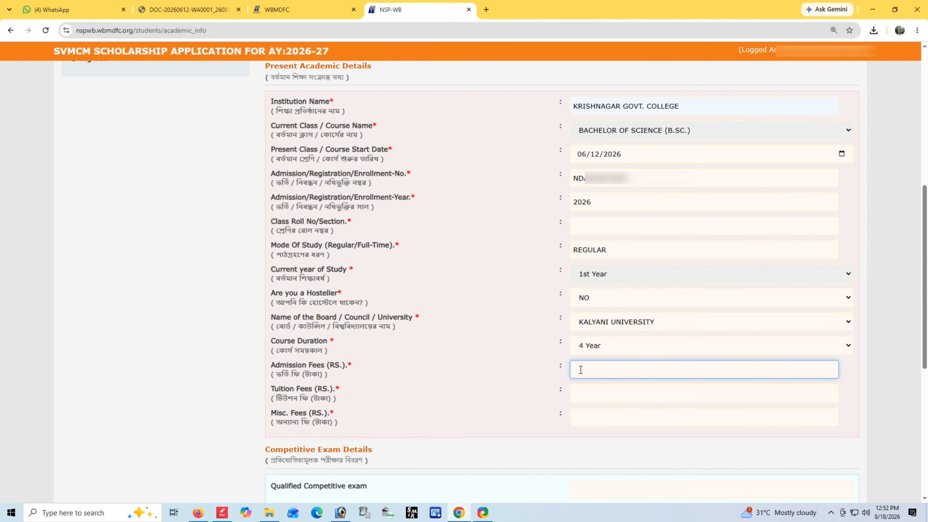
type("1601")
left_click(589, 396)
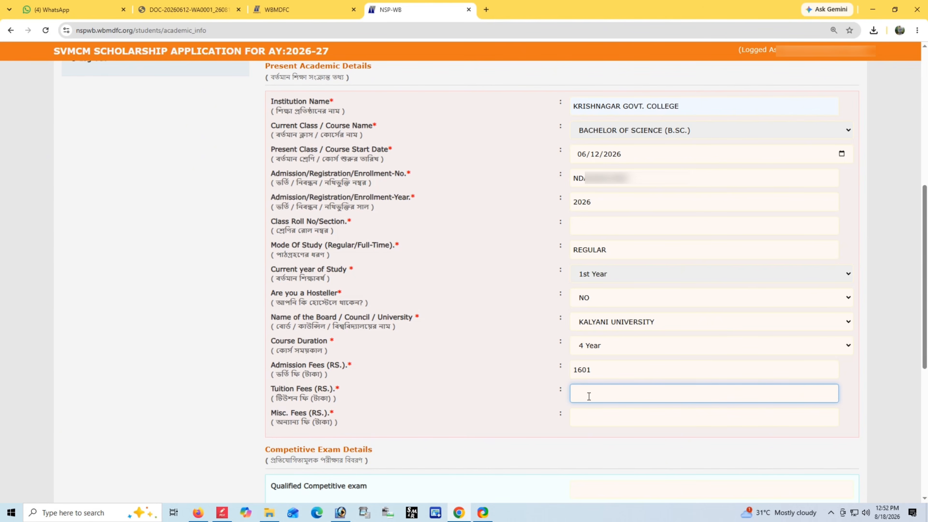
type("000")
left_click(595, 416)
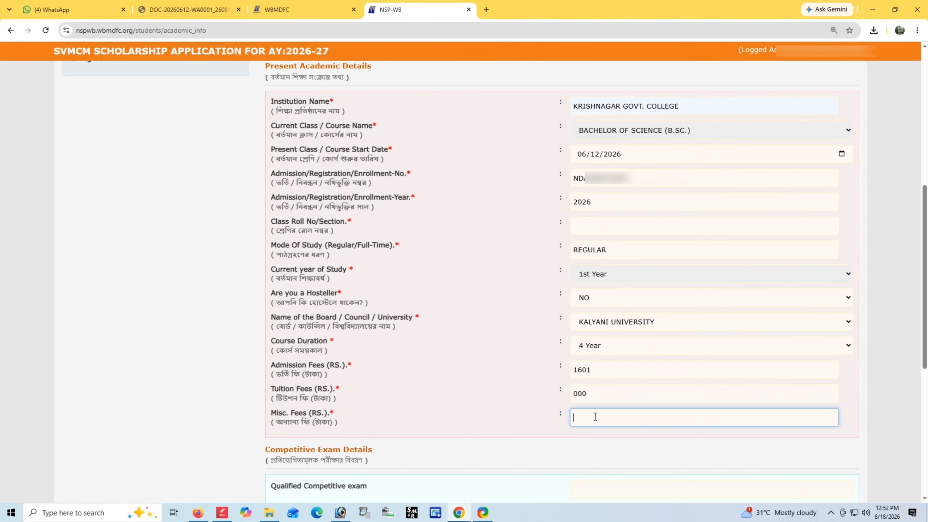
type("000")
left_click(580, 227)
type("A")
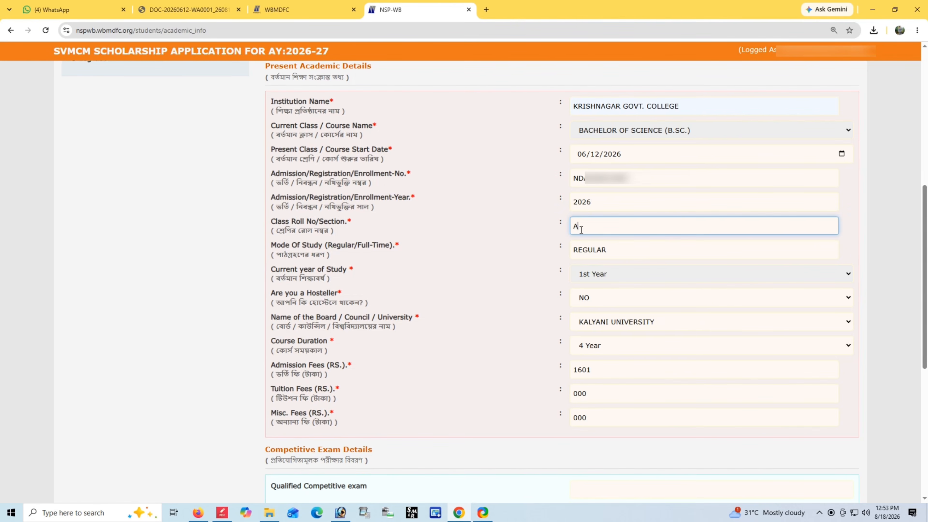
left_click(435, 286)
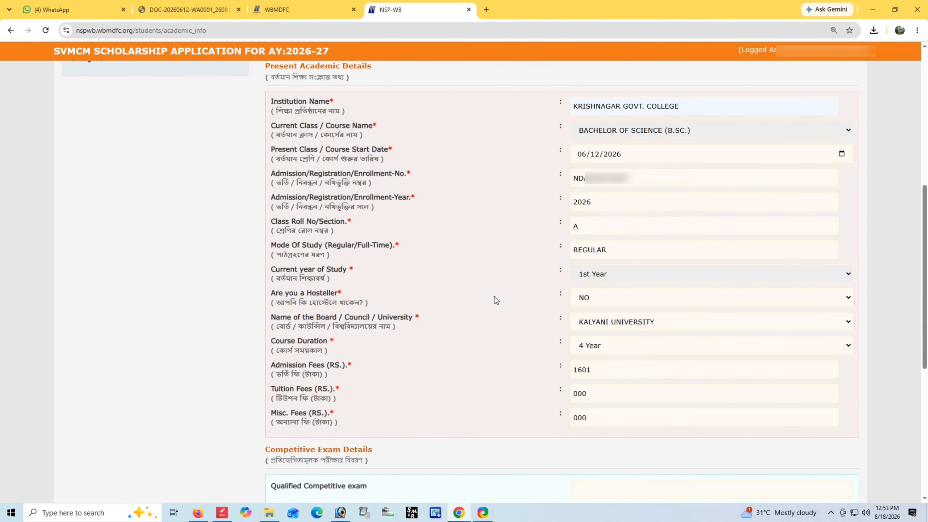
scroll(494, 296, "down", 6)
left_click(450, 315)
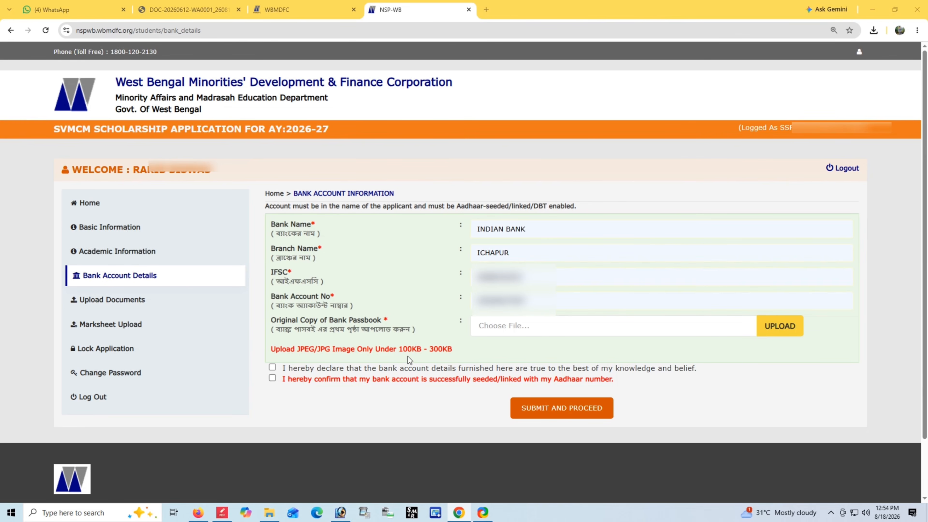
Step: Scan the passbook as a photo and bring up its image size settings
left_click(124, 229)
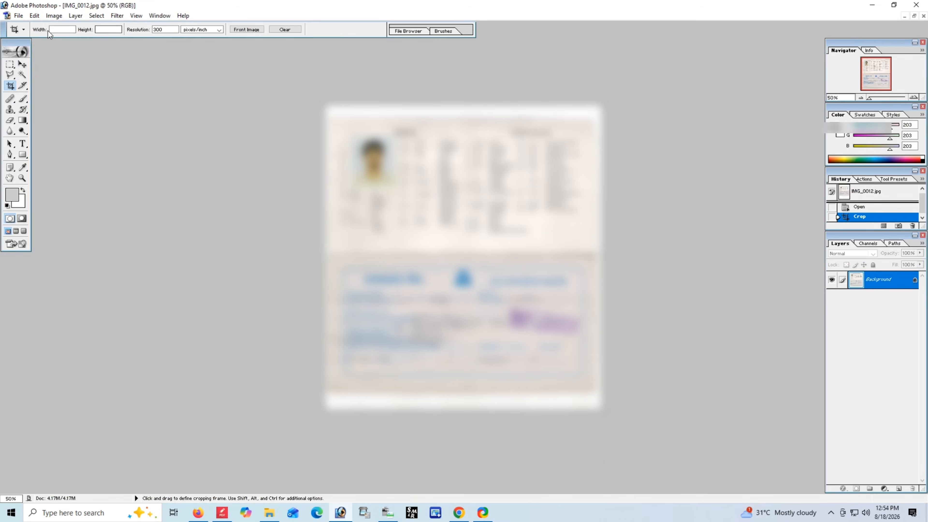
left_click(54, 16)
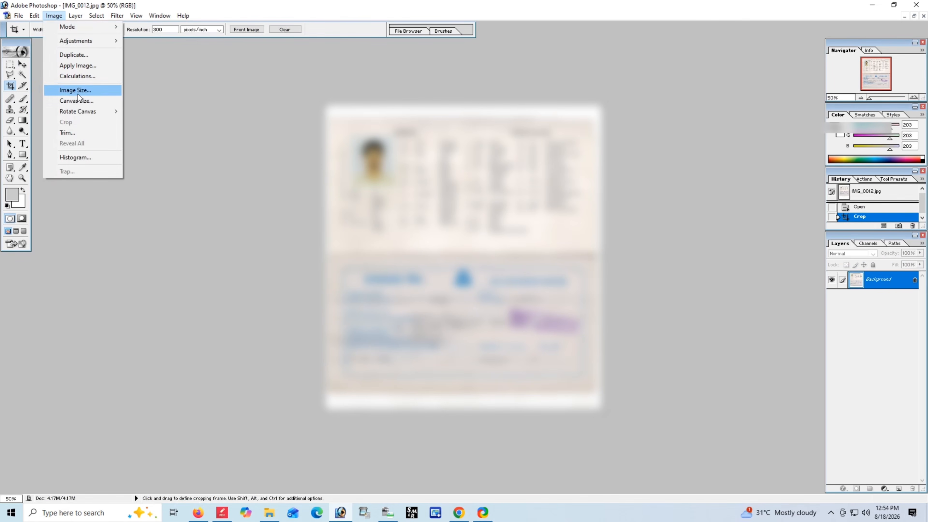
left_click(78, 90)
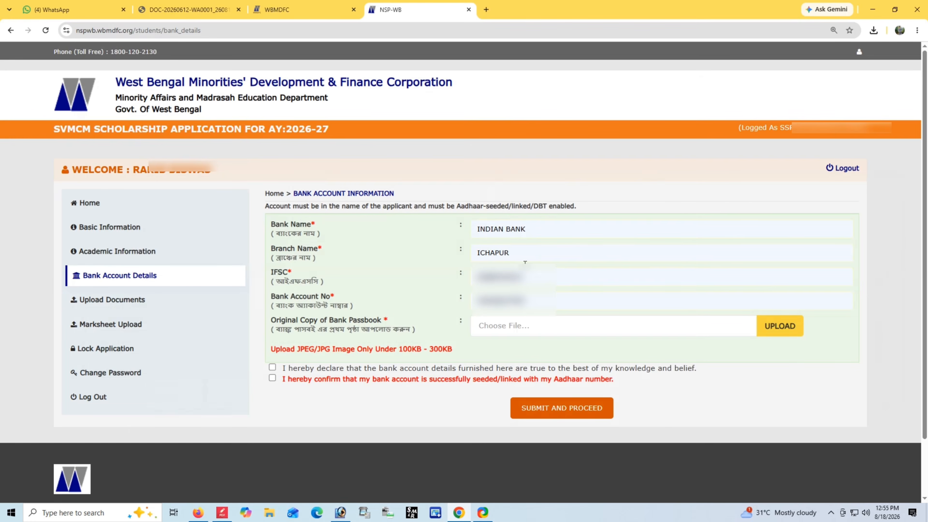
Step: Attach the bank passbook image rakib-bank.jpg
left_click_drag(486, 229, 516, 229)
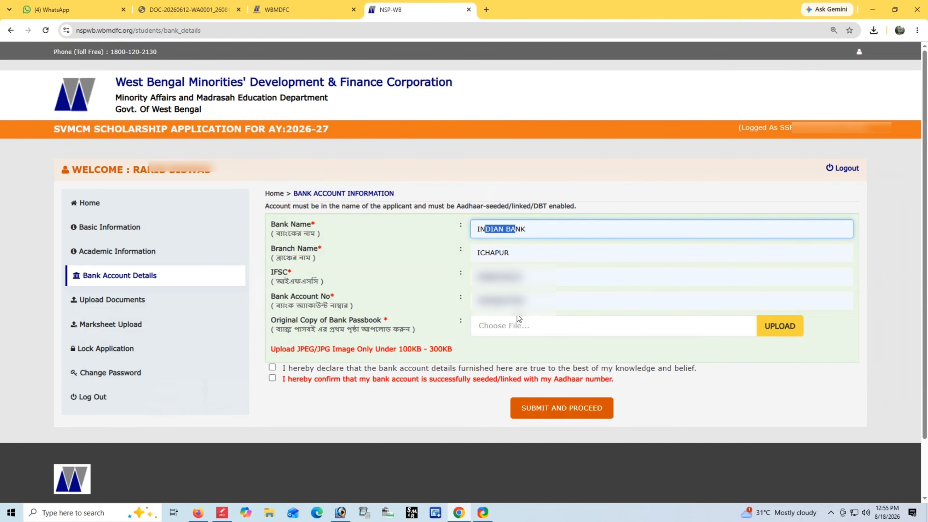
left_click(476, 295)
left_click(508, 326)
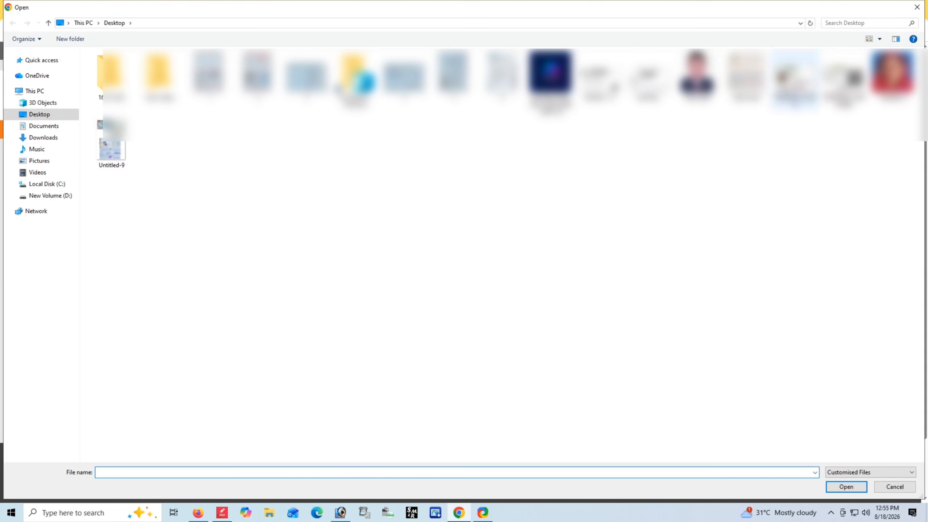
double_click(747, 82)
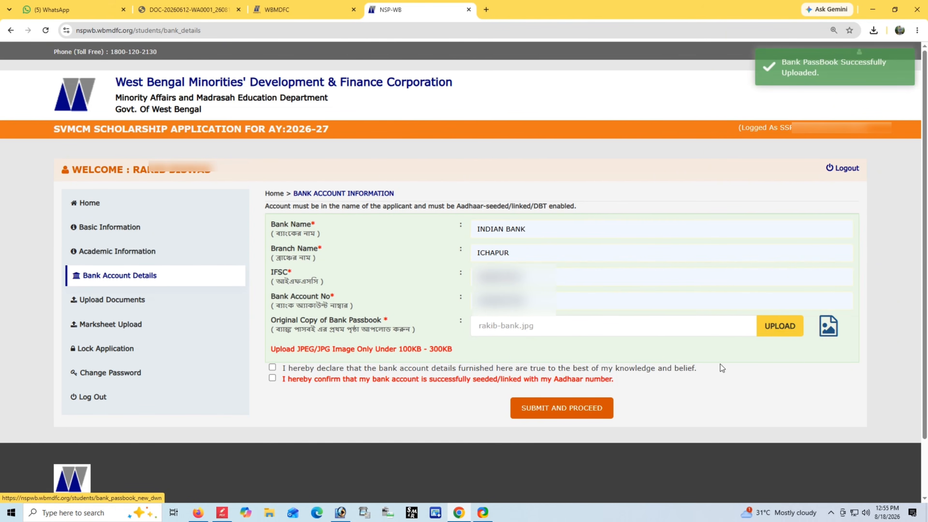
Step: Tick both bank declarations, submit the bank details, and confirm they are correct
left_click(272, 367)
left_click(272, 378)
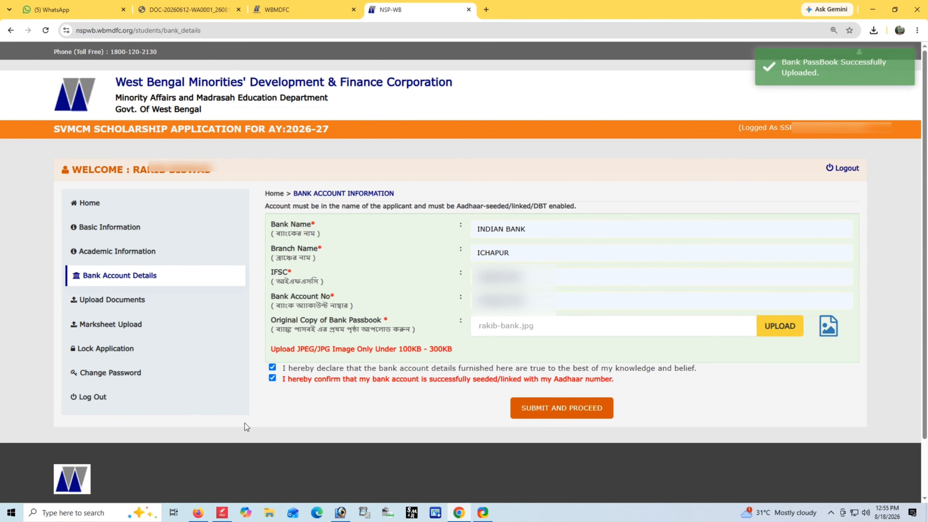
left_click(551, 407)
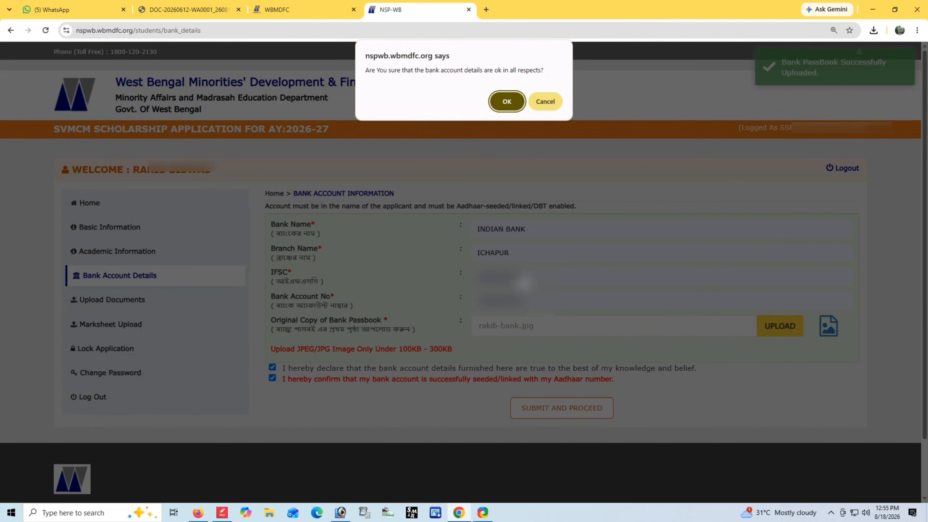
left_click(506, 102)
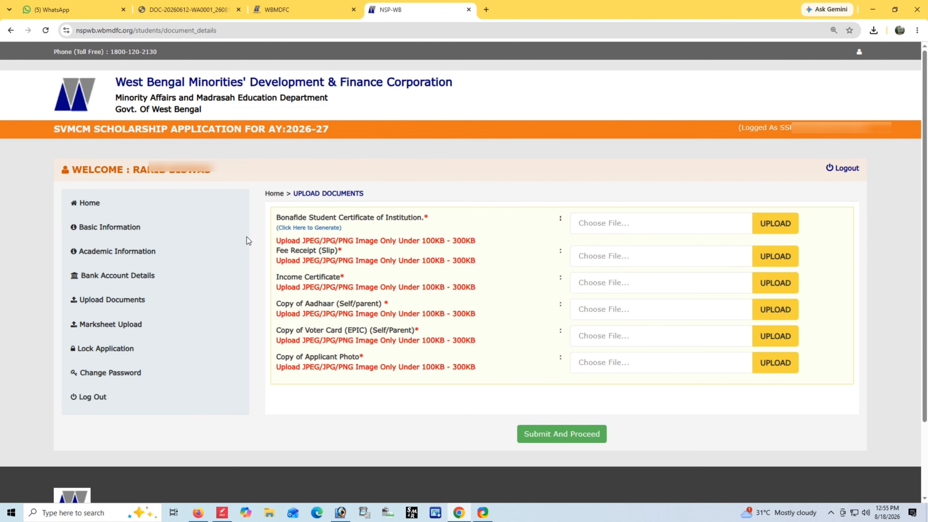
Step: Generate the verification form under Bonafide Student Certificate of Institution on Upload Documents
left_click_drag(271, 250, 331, 261)
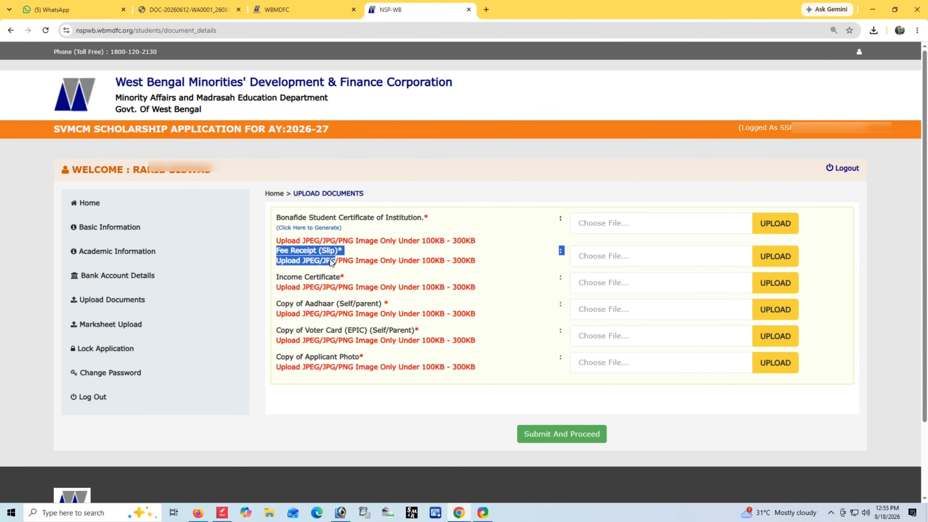
left_click(331, 260)
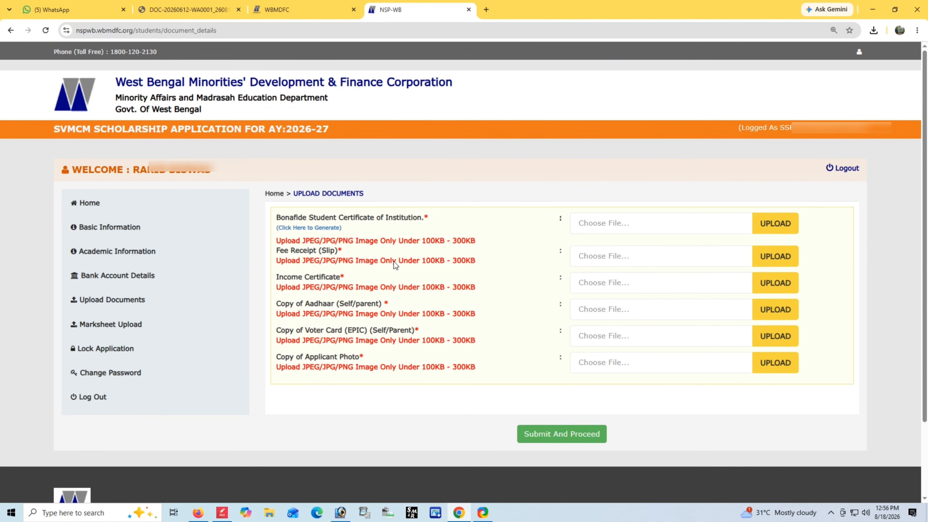
left_click(326, 227)
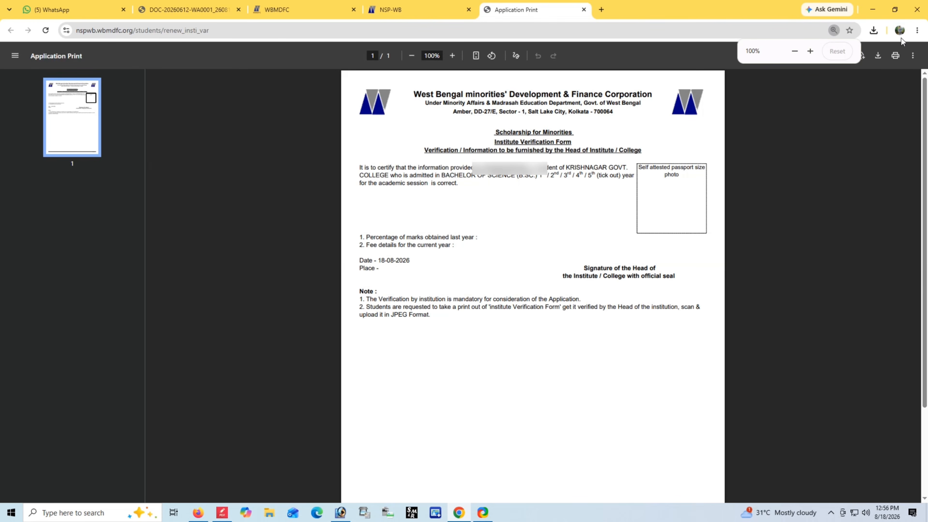
Step: Print the Institute Verification Form and close its tab
left_click(896, 55)
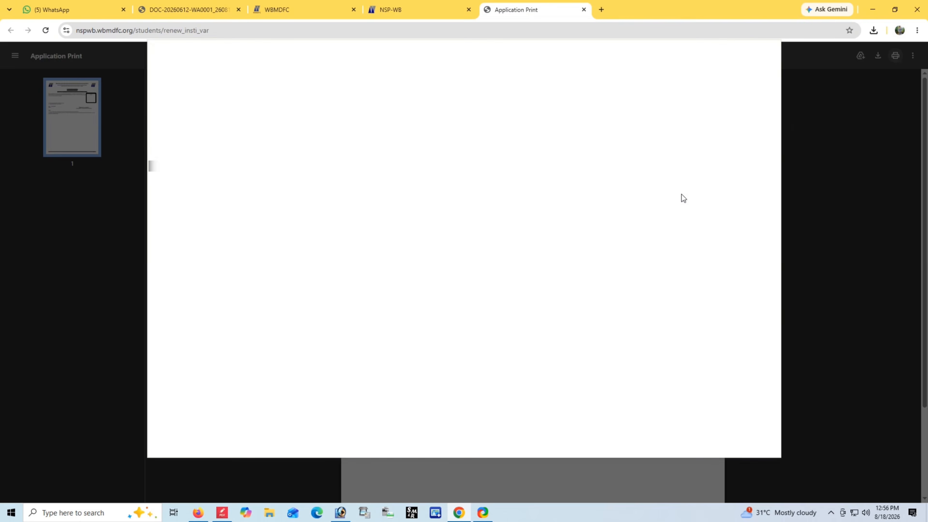
key("Return")
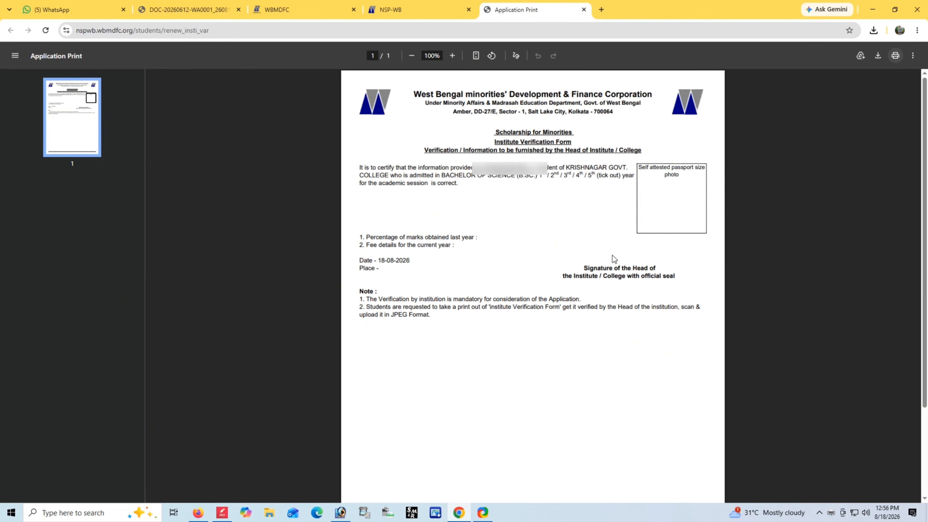
left_click(584, 10)
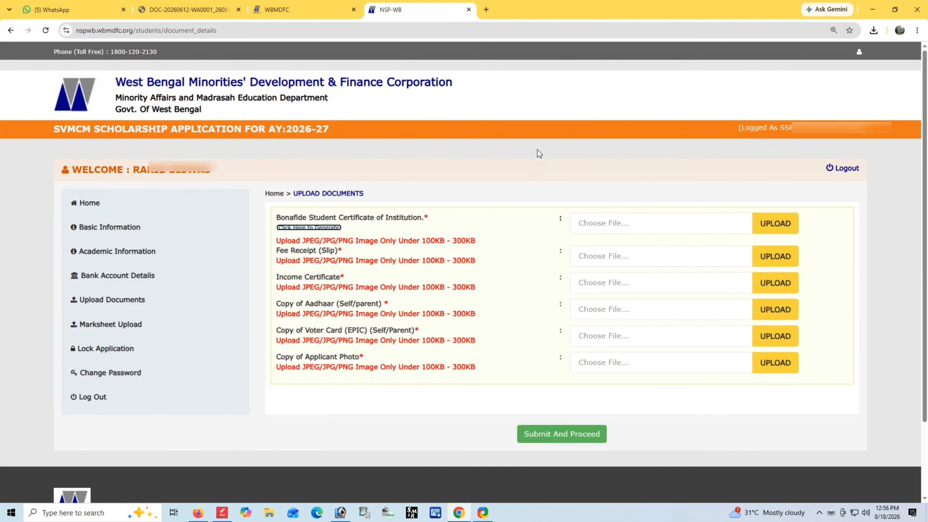
Step: Search the web for 'nsp wb income format' and open the MODEL PROFORMA FOR INCOME CERTIFICATE PDF
left_click(313, 278)
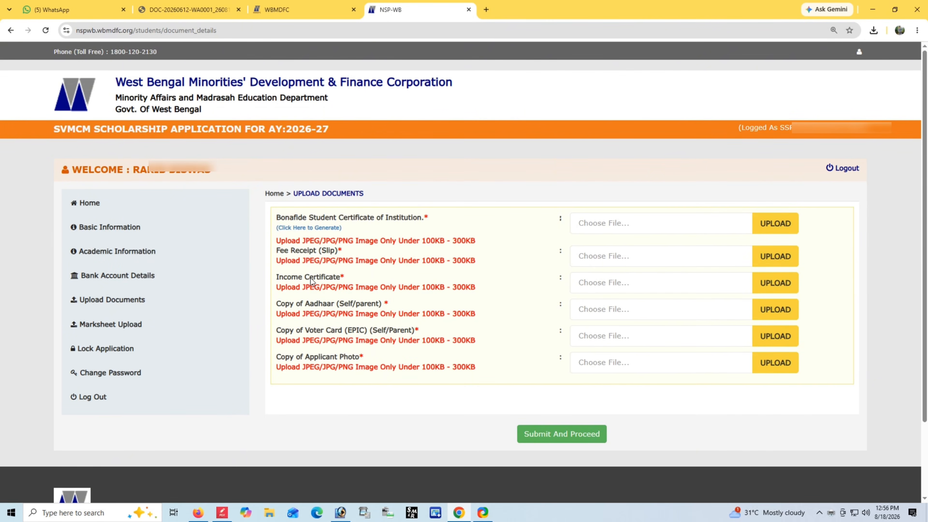
left_click_drag(277, 280, 354, 284)
left_click(487, 183)
left_click(487, 10)
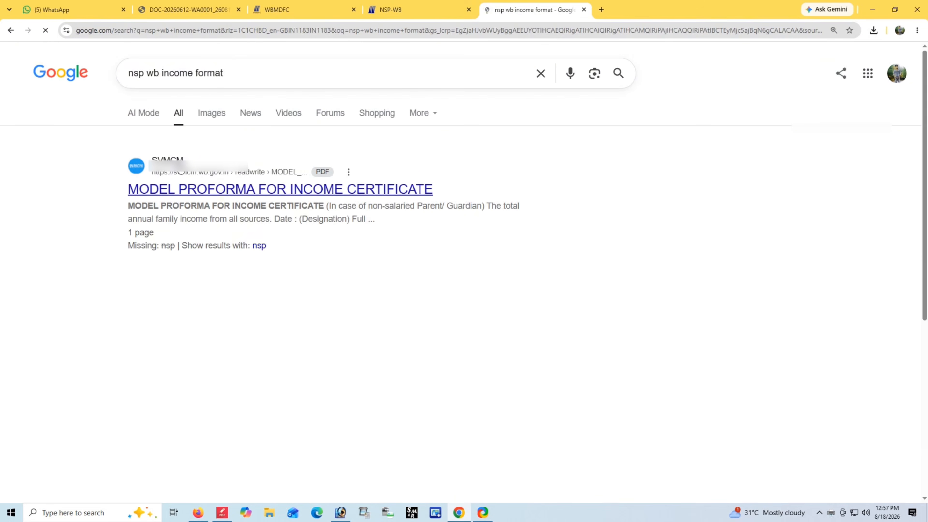
left_click(225, 192)
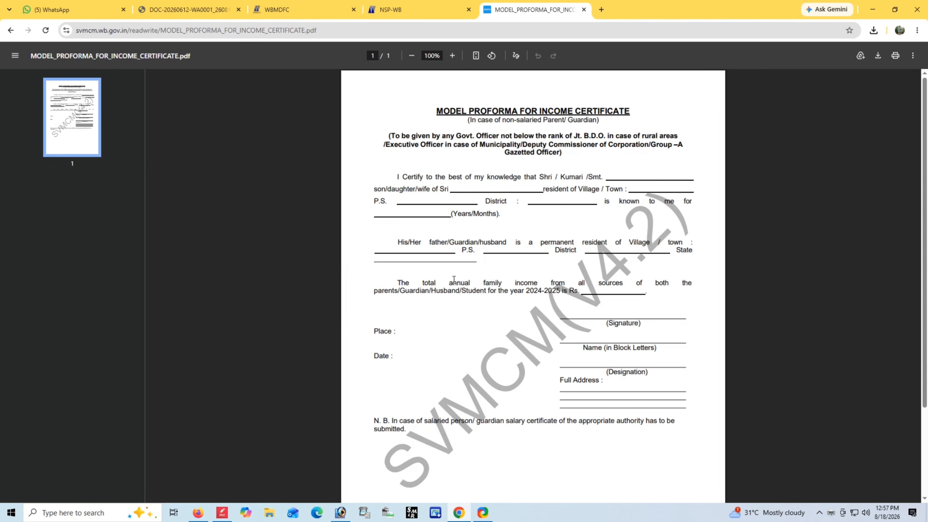
Step: Print the income certificate proforma and close its tab
scroll(446, 286, "down", 2)
scroll(445, 286, "up", 2)
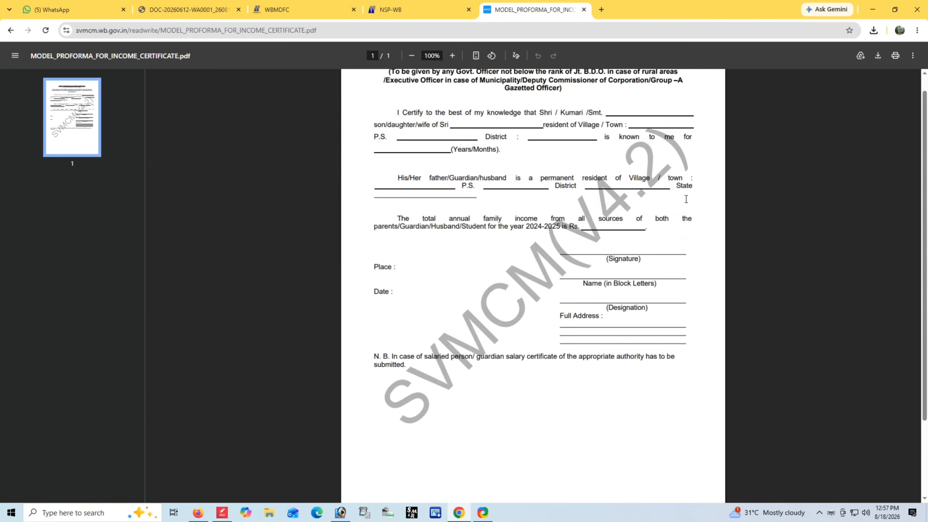
left_click(895, 55)
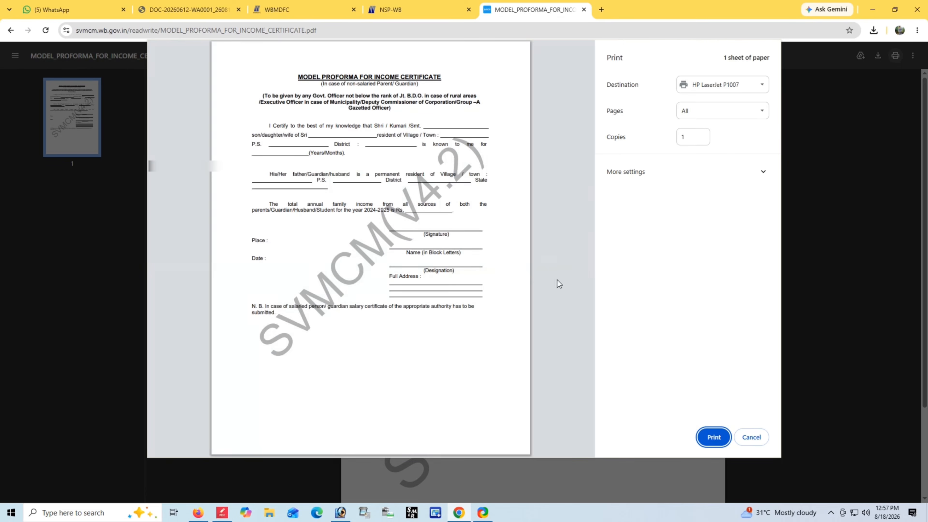
left_click(712, 436)
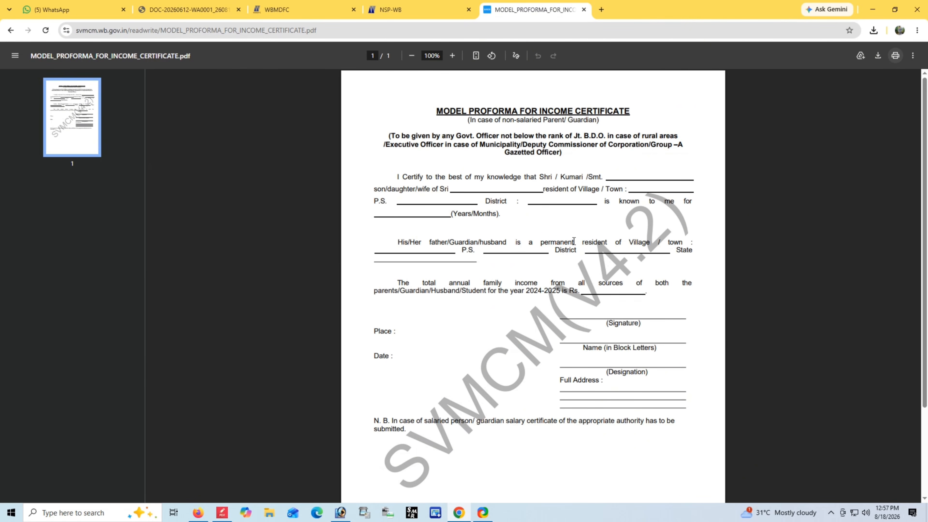
left_click(583, 9)
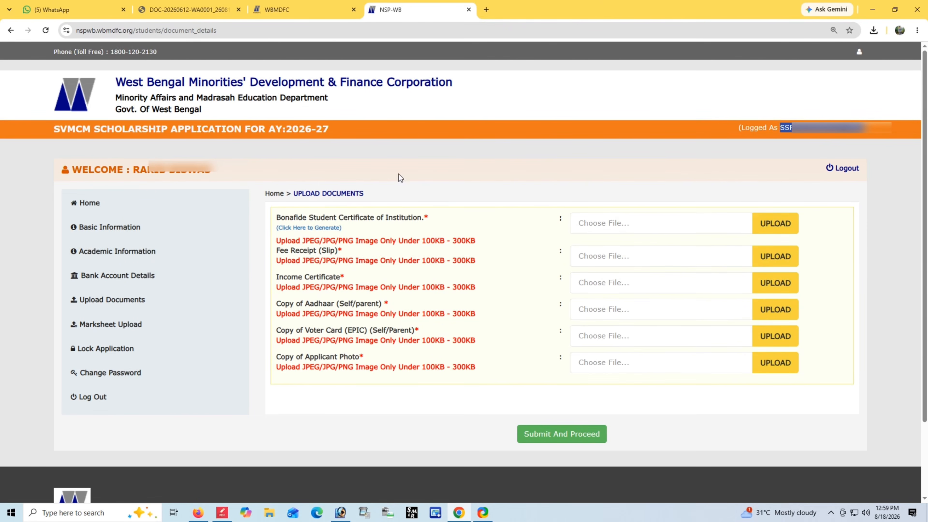
Step: Go to the Marksheet Upload page from the left sidebar
left_click(328, 174)
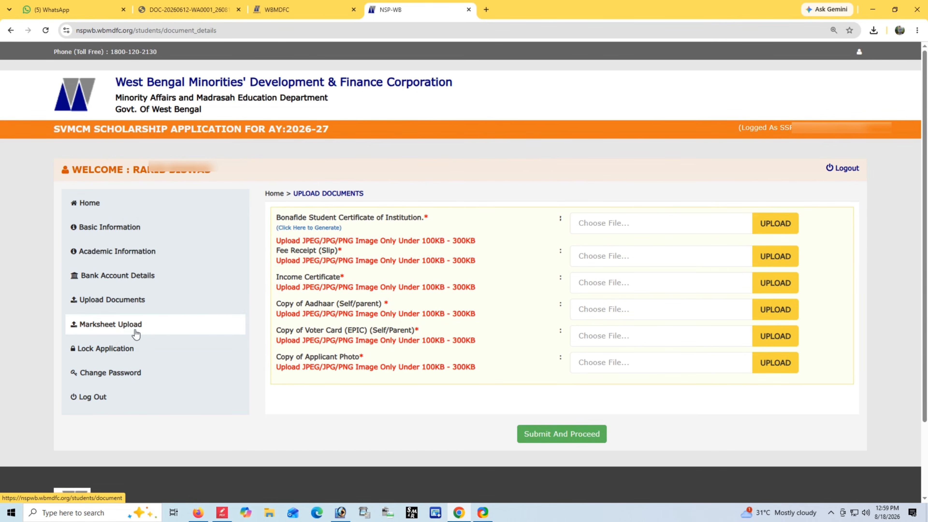
left_click(119, 329)
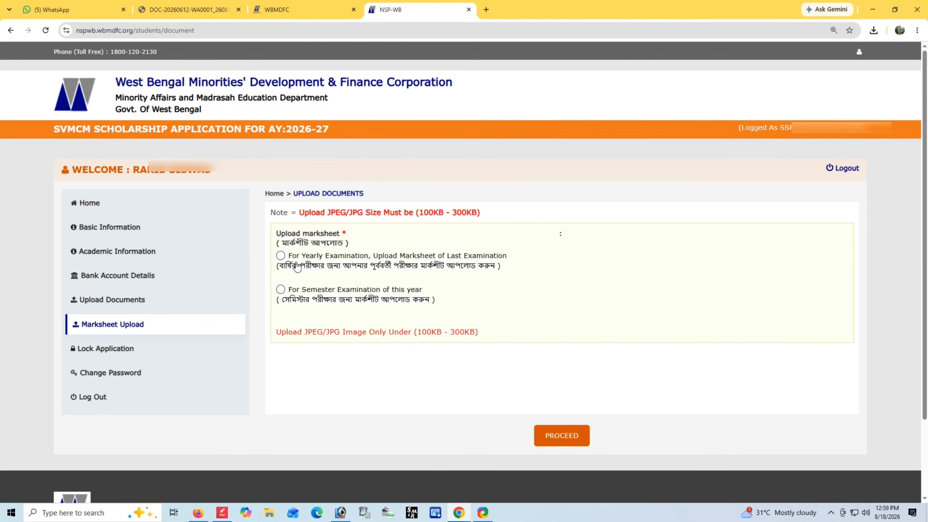
Step: Settle on 'For Semester Examination of this year' and inspect both Select Semester dropdowns
left_click(281, 257)
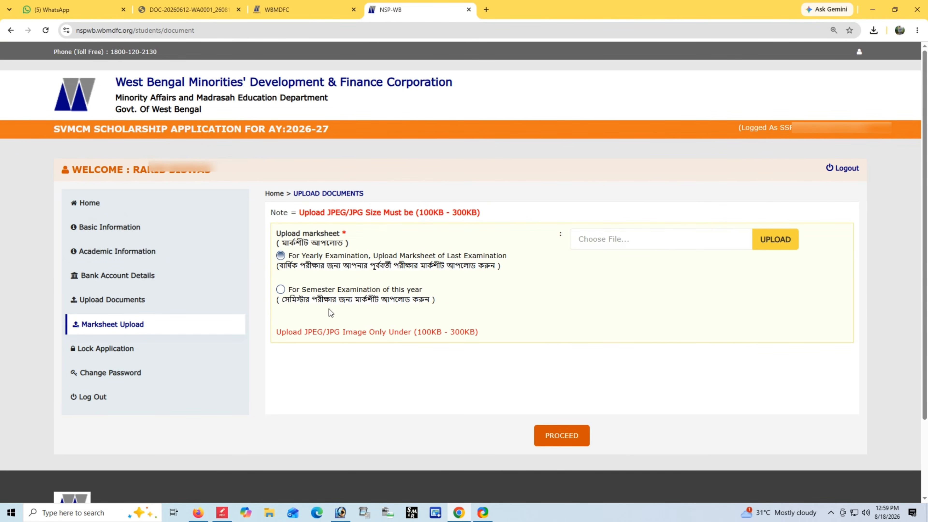
left_click(281, 289)
left_click(374, 329)
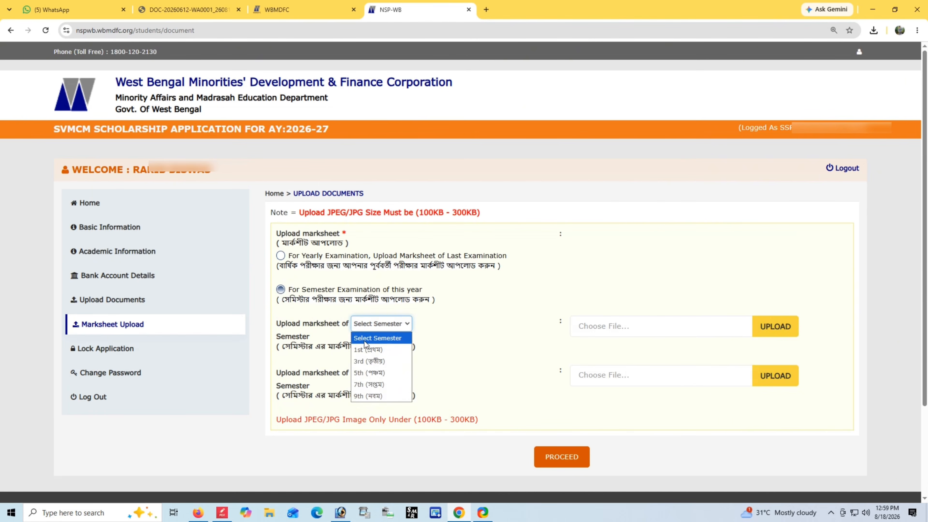
left_click(471, 337)
left_click(280, 257)
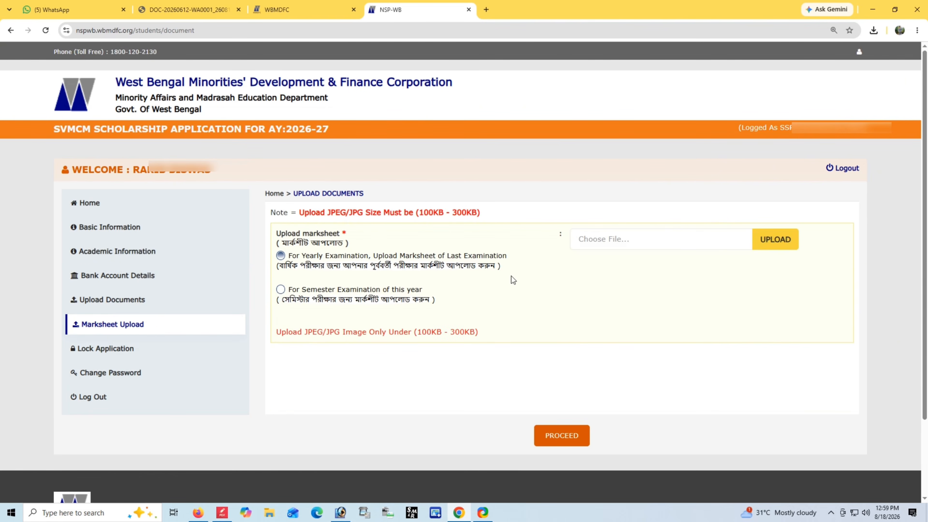
left_click(285, 298)
left_click(380, 327)
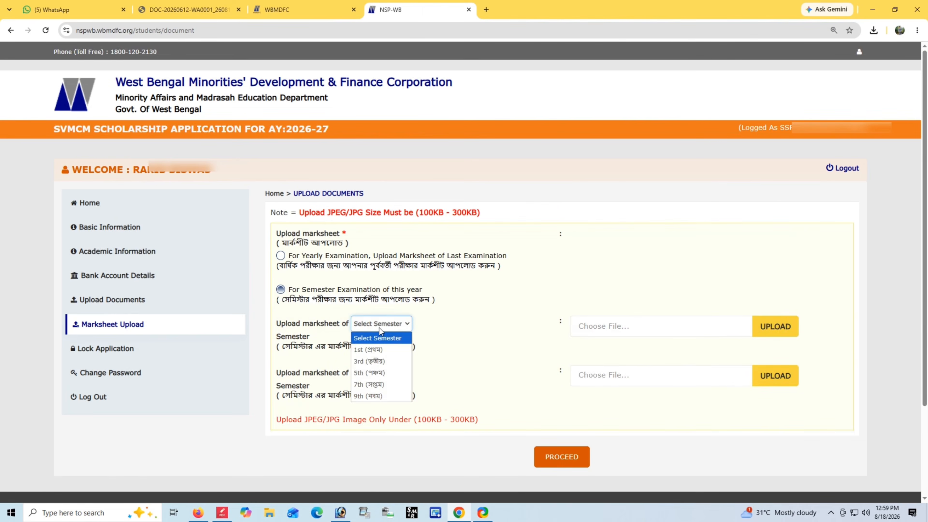
left_click(465, 391)
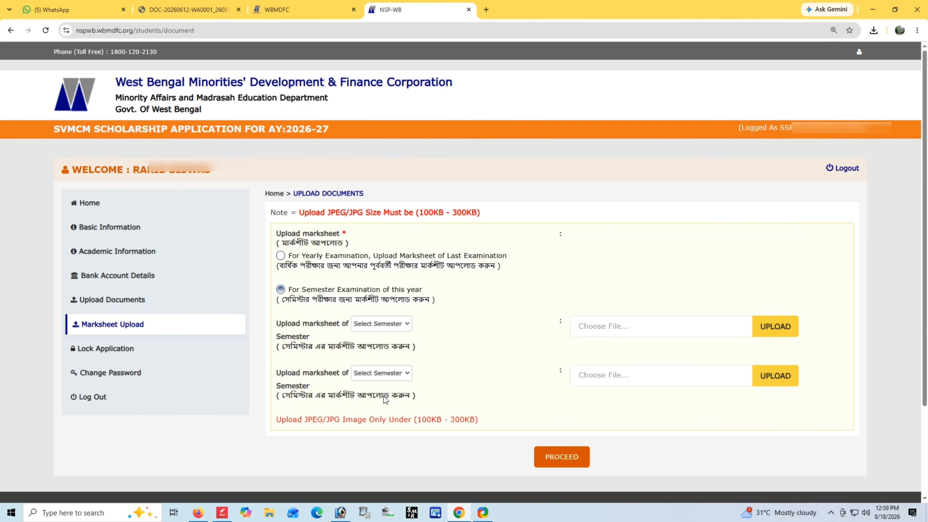
left_click(382, 374)
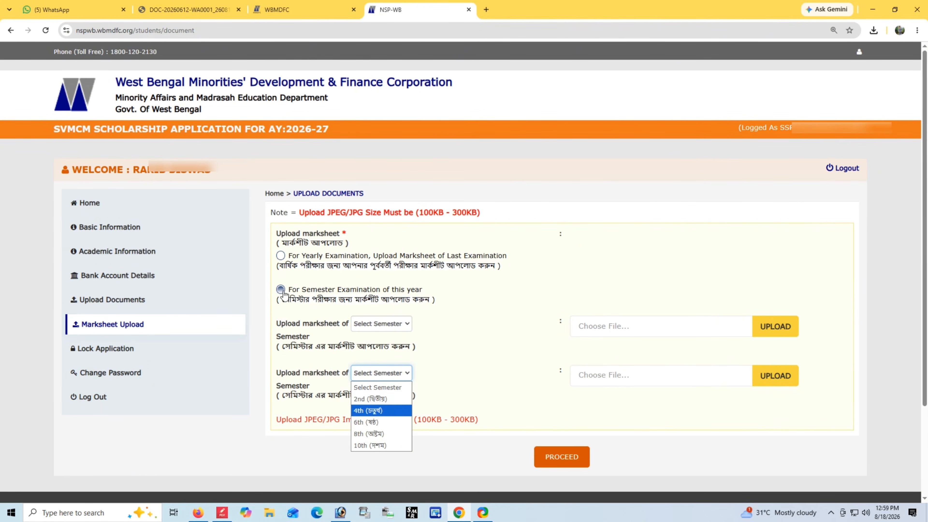
left_click(451, 298)
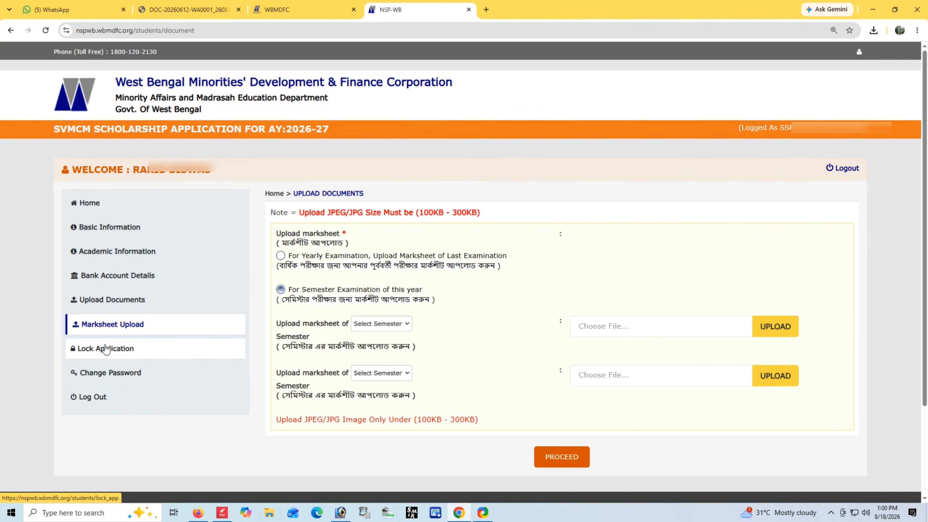
Step: Log out of the student account and close the Welcome popup on the home page
left_click_drag(780, 128, 864, 130)
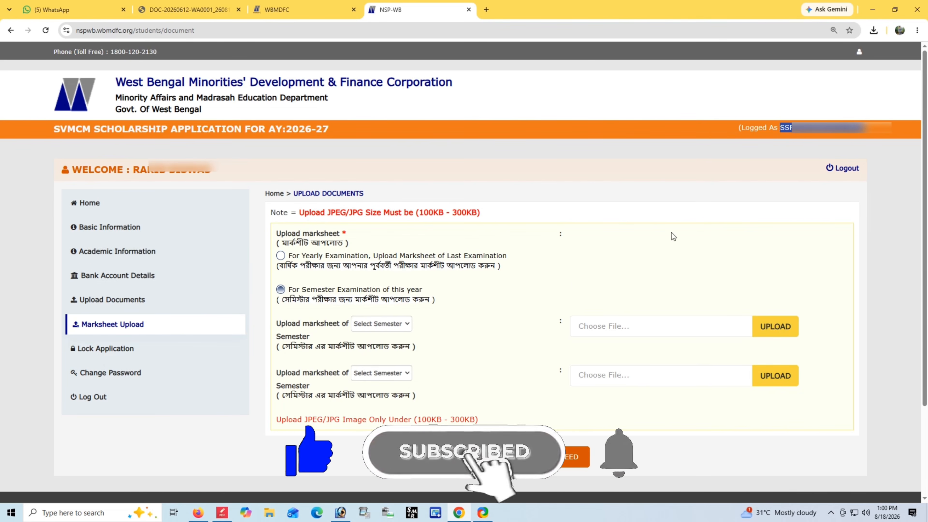
left_click(847, 169)
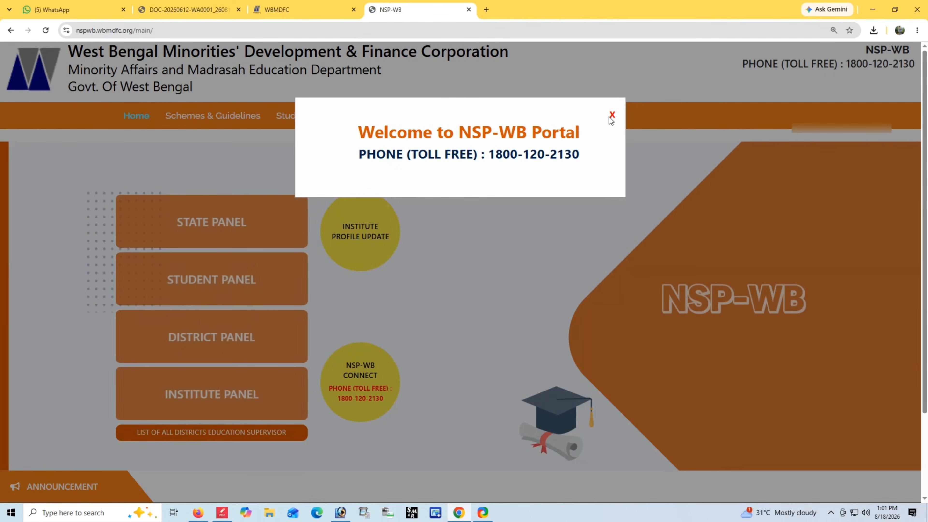
left_click(611, 114)
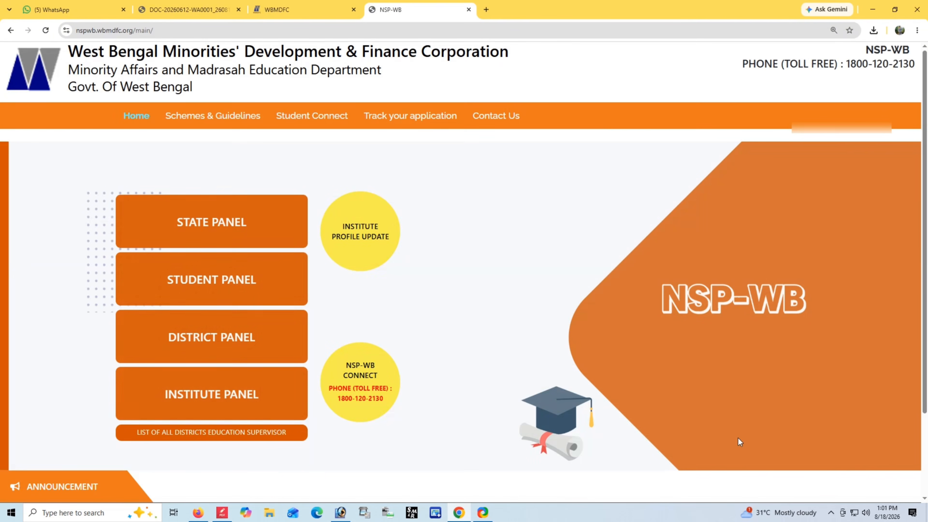
Step: Repeat the logout and Welcome-popup dismissal several times, checking the system tray in between
left_click(831, 513)
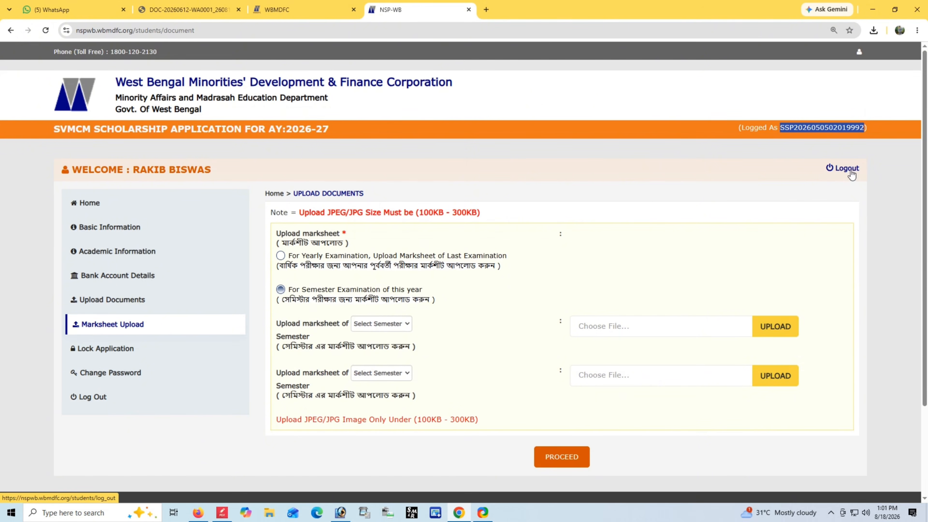
left_click(850, 171)
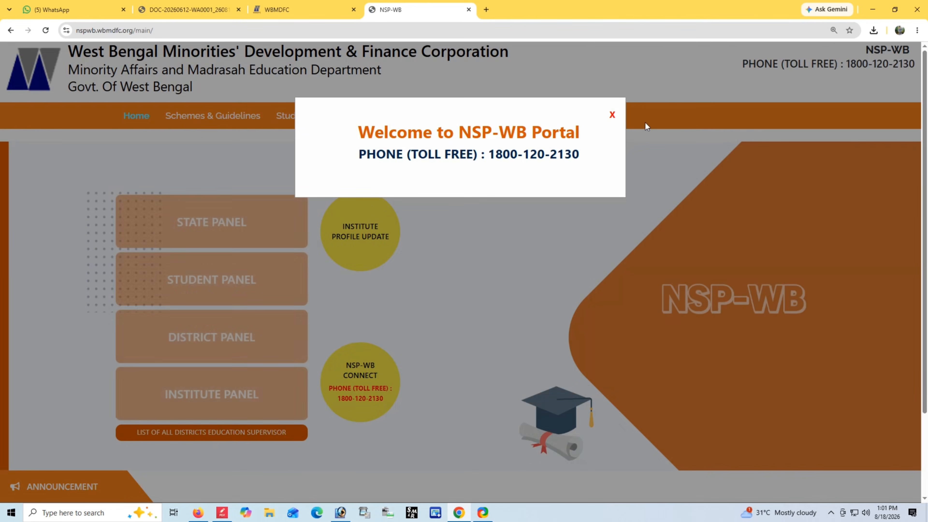
left_click(613, 115)
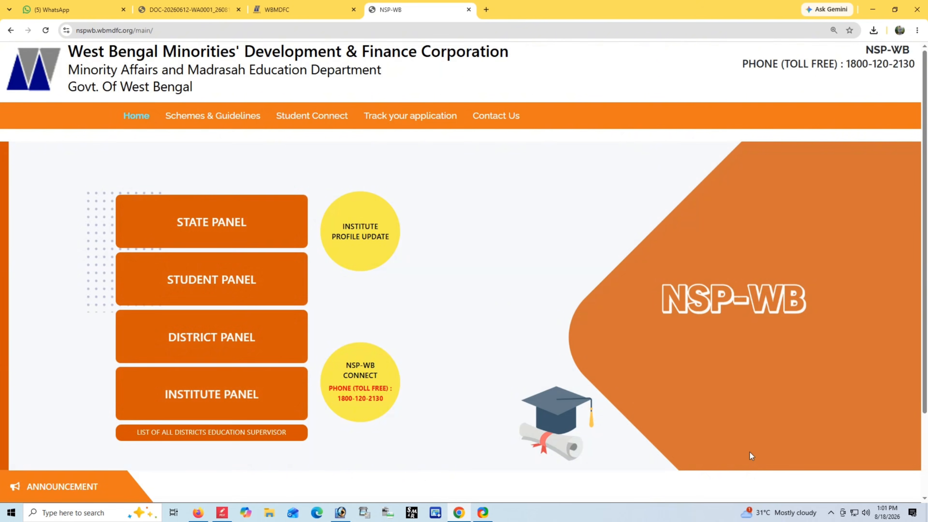
left_click(830, 514)
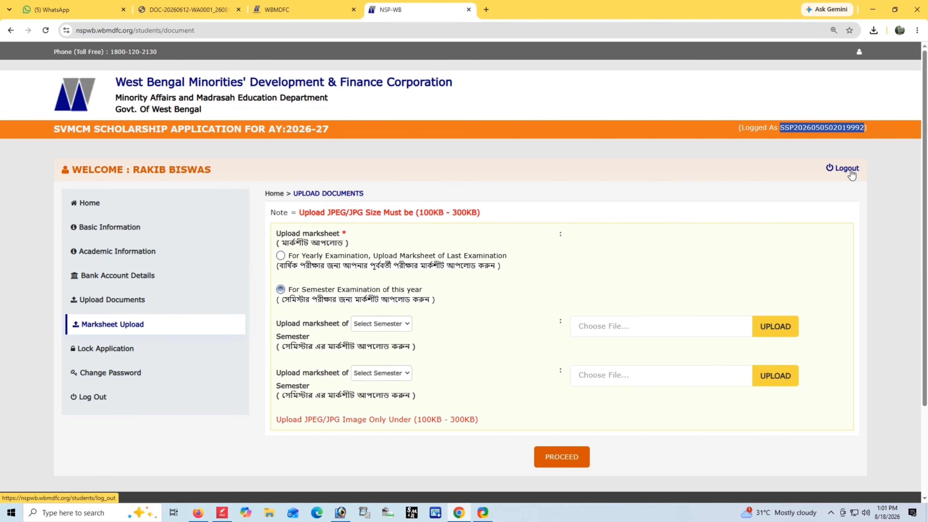
left_click(843, 168)
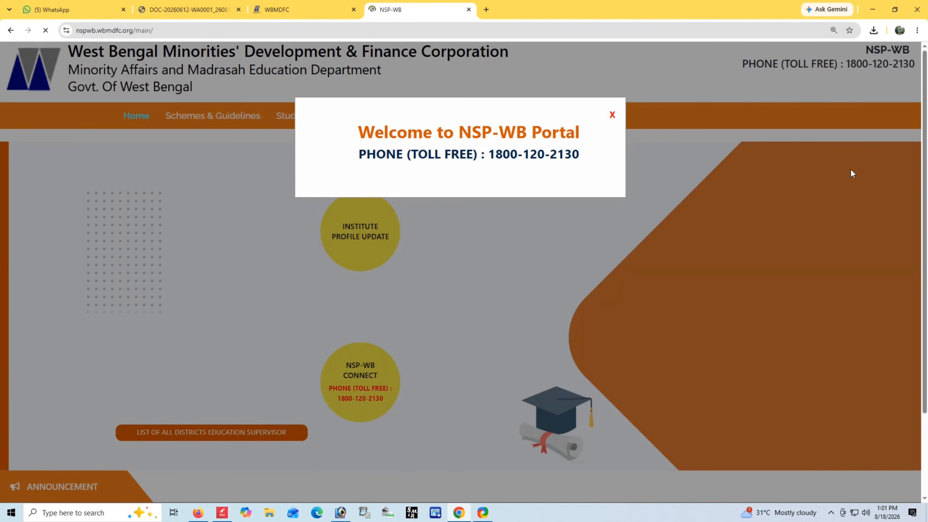
left_click(611, 116)
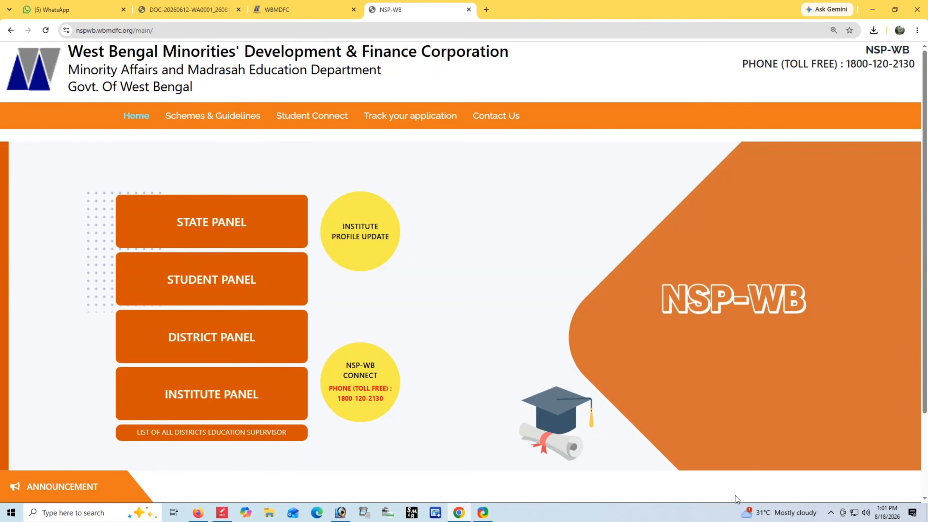
left_click(830, 514)
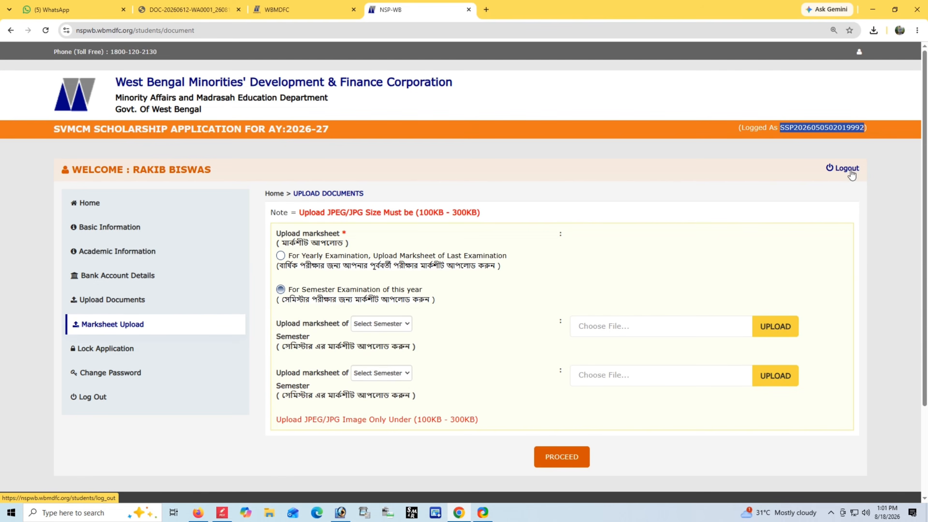
left_click(850, 171)
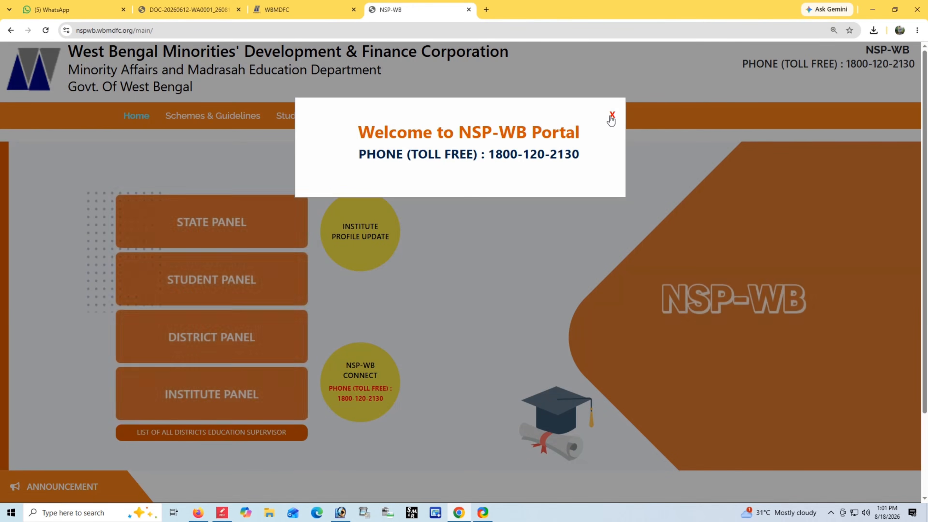
left_click(612, 115)
left_click(830, 514)
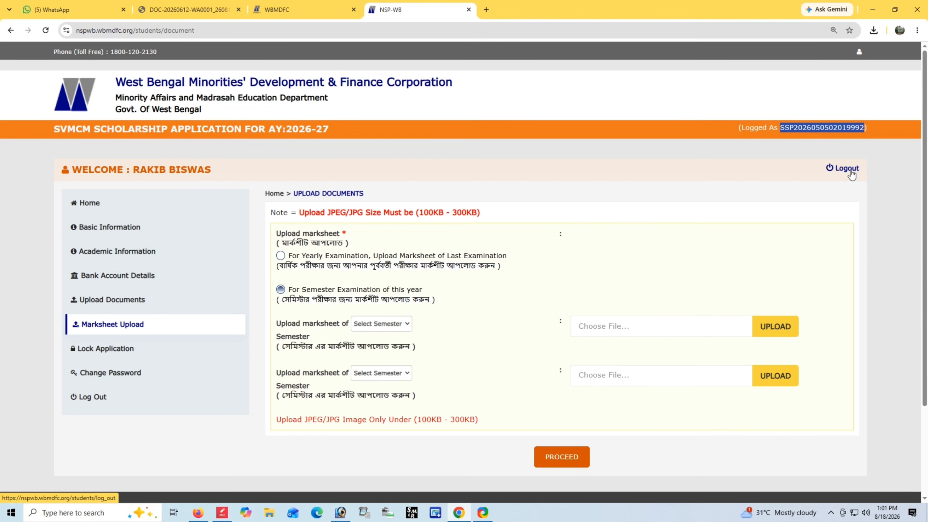
left_click(851, 171)
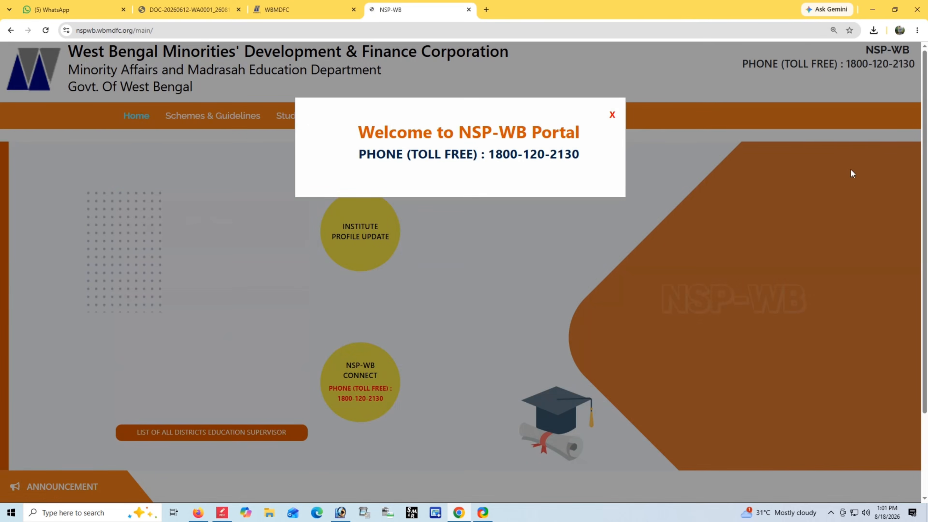
left_click(610, 117)
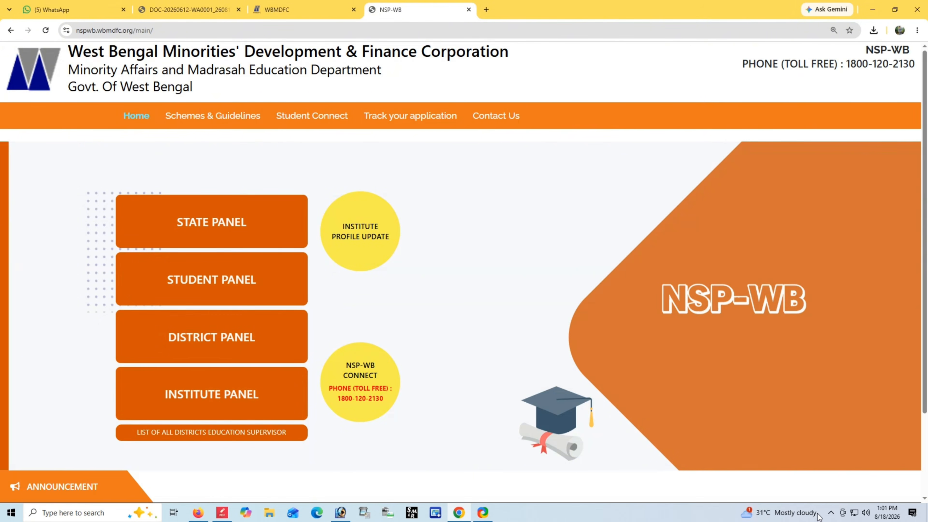
left_click(830, 515)
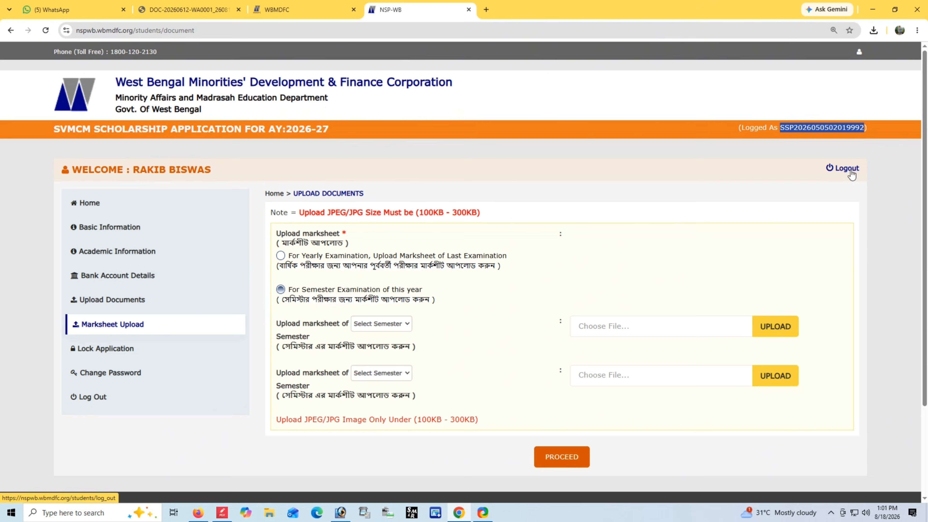
left_click(850, 171)
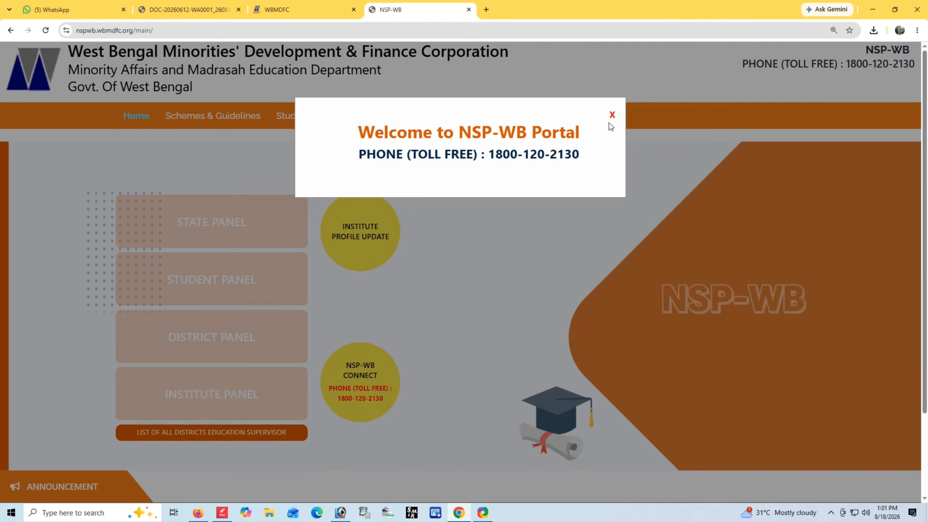
left_click(611, 116)
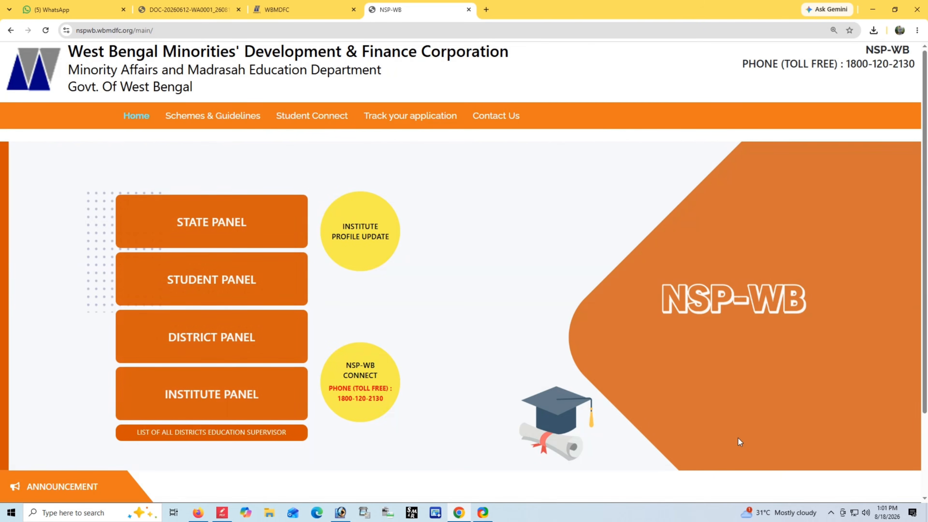
left_click(830, 514)
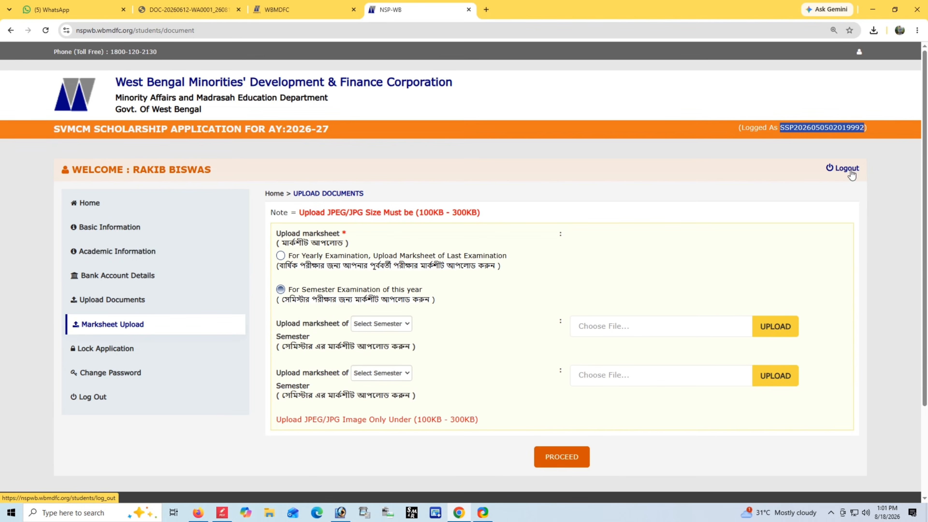
left_click(850, 171)
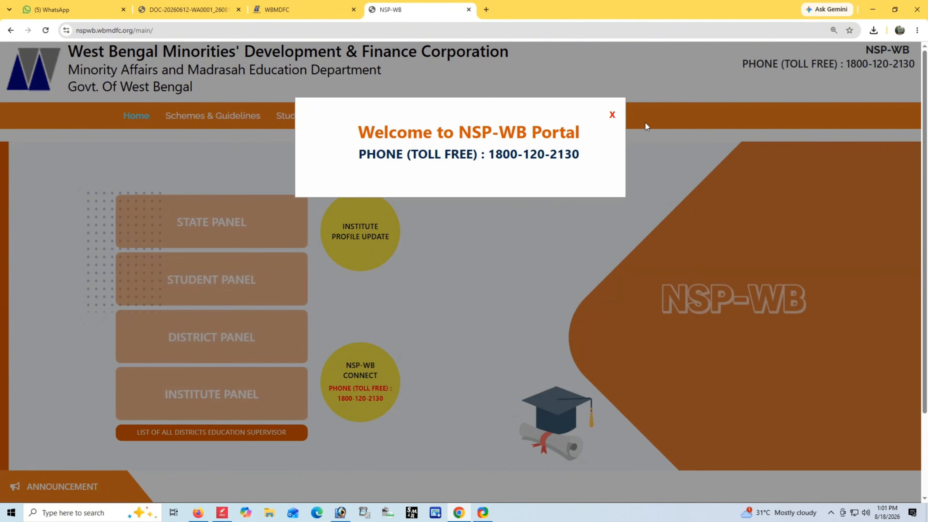
left_click(612, 115)
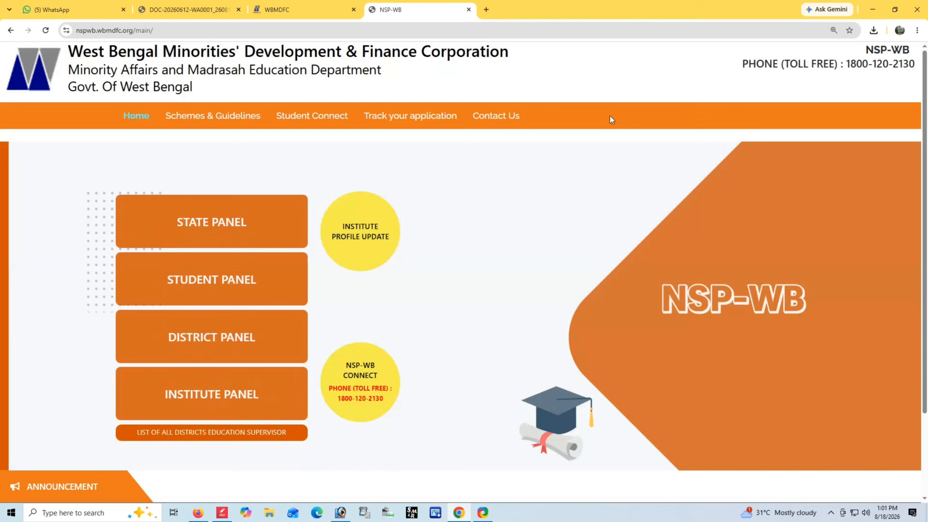
left_click(830, 513)
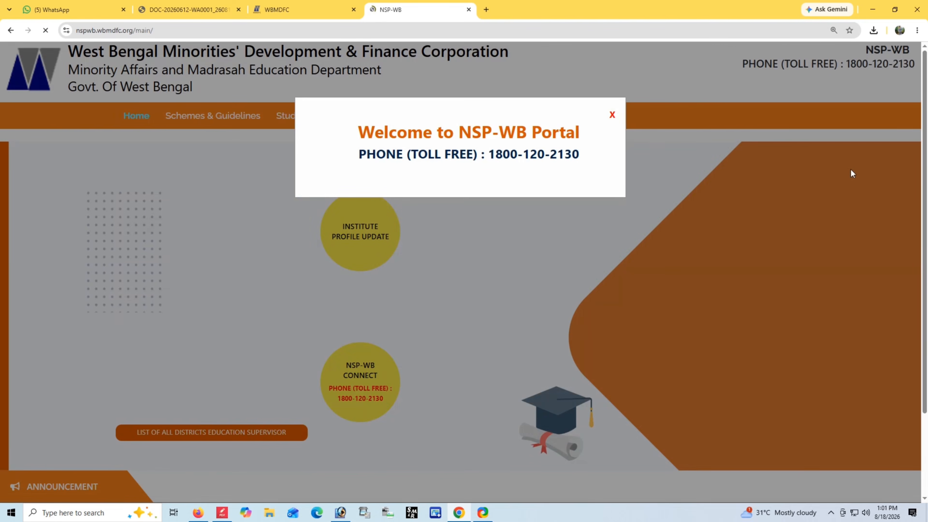
left_click(608, 114)
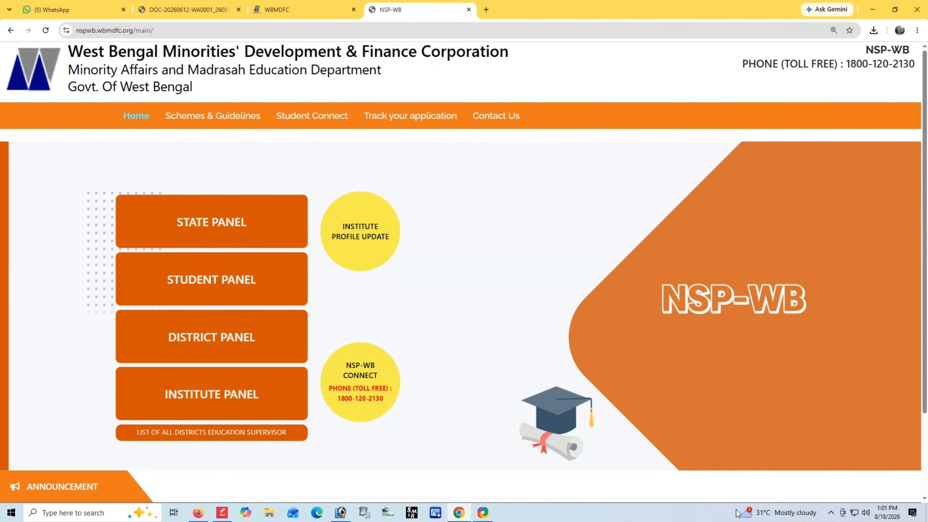
left_click(831, 512)
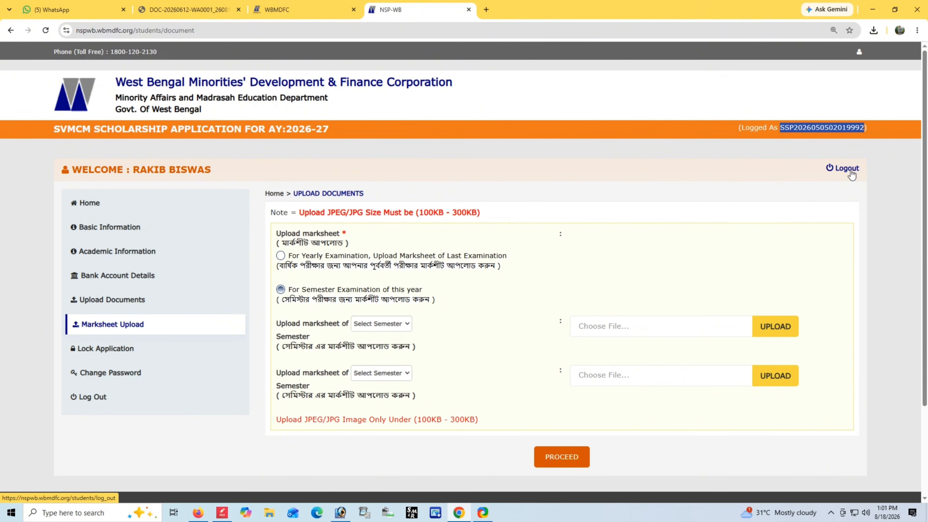
left_click(851, 173)
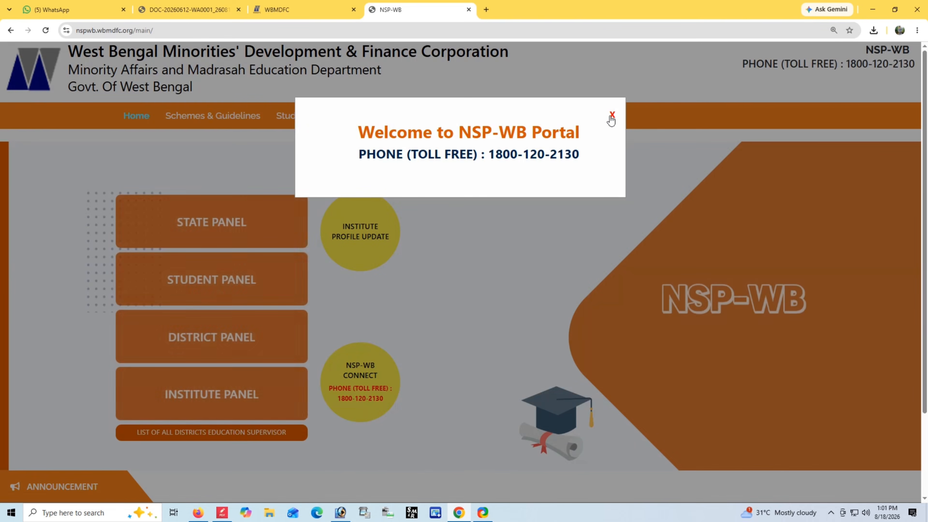
left_click(611, 115)
left_click(830, 513)
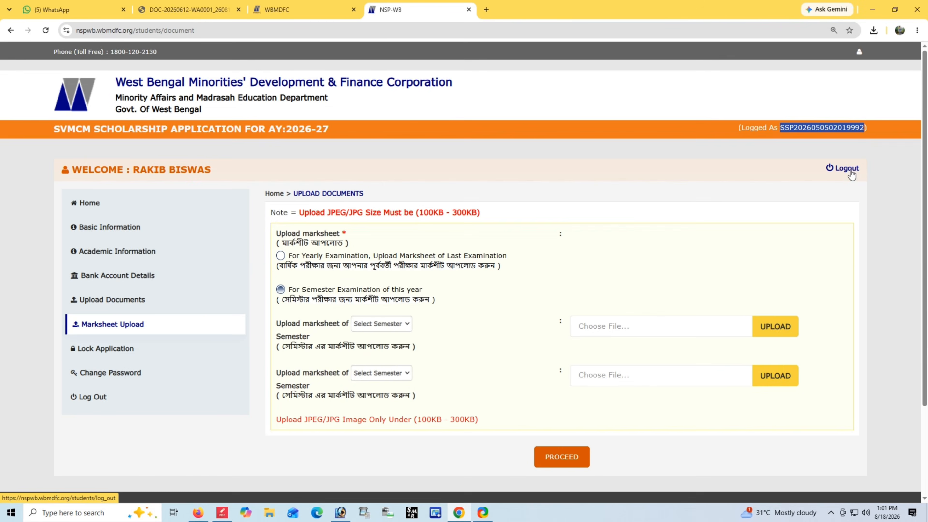
left_click(847, 169)
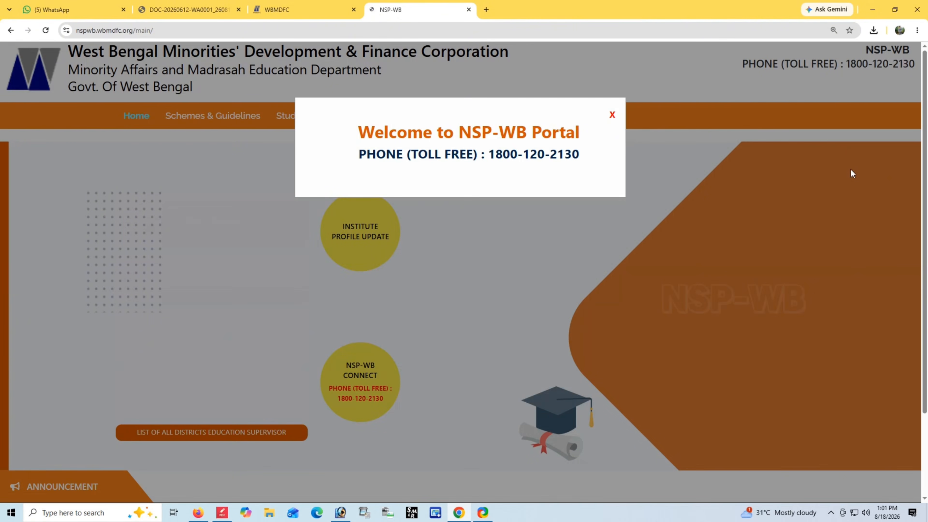
left_click(611, 116)
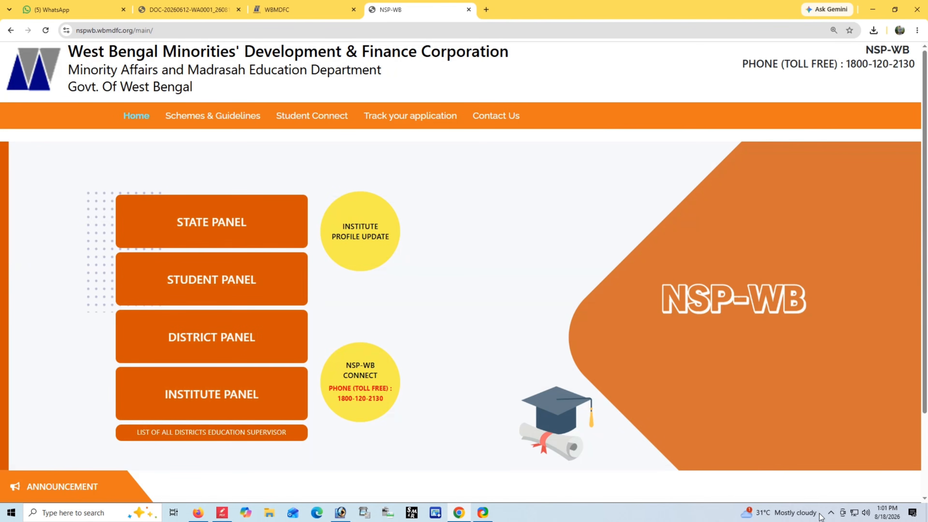
left_click(831, 512)
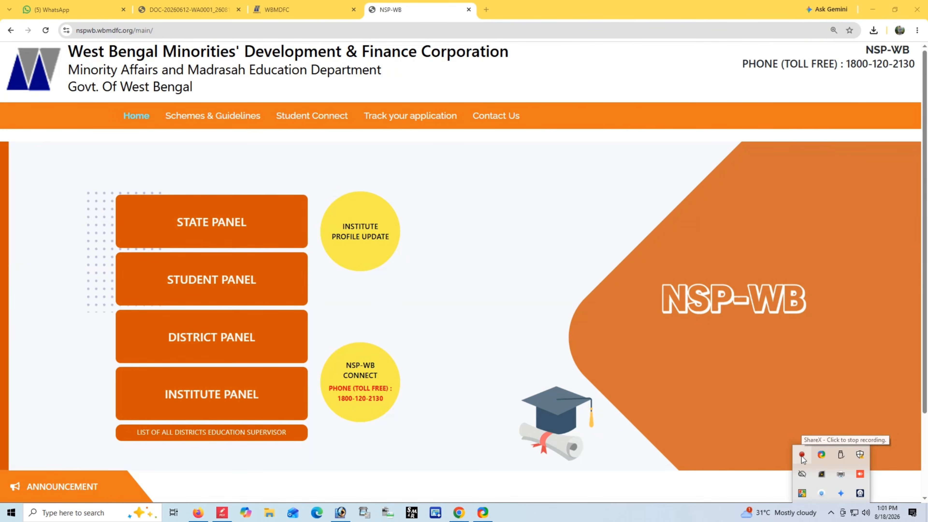